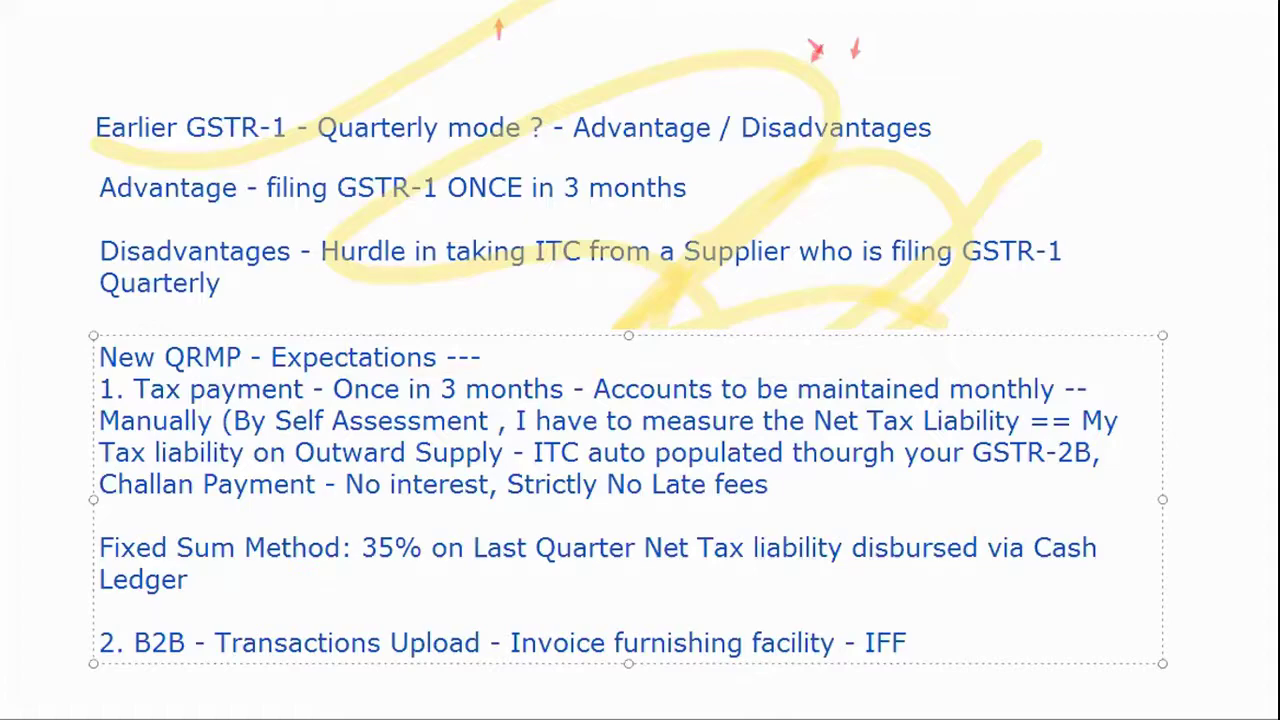
# - Switch from the QRMP whiteboard notes to TallyPrime's GST Reports menu
pyautogui.hotkey('alt', 'Tab')
# - Open the GSTR-1 report from the GST Reports list
pyautogui.press('d')
pyautogui.press('g')
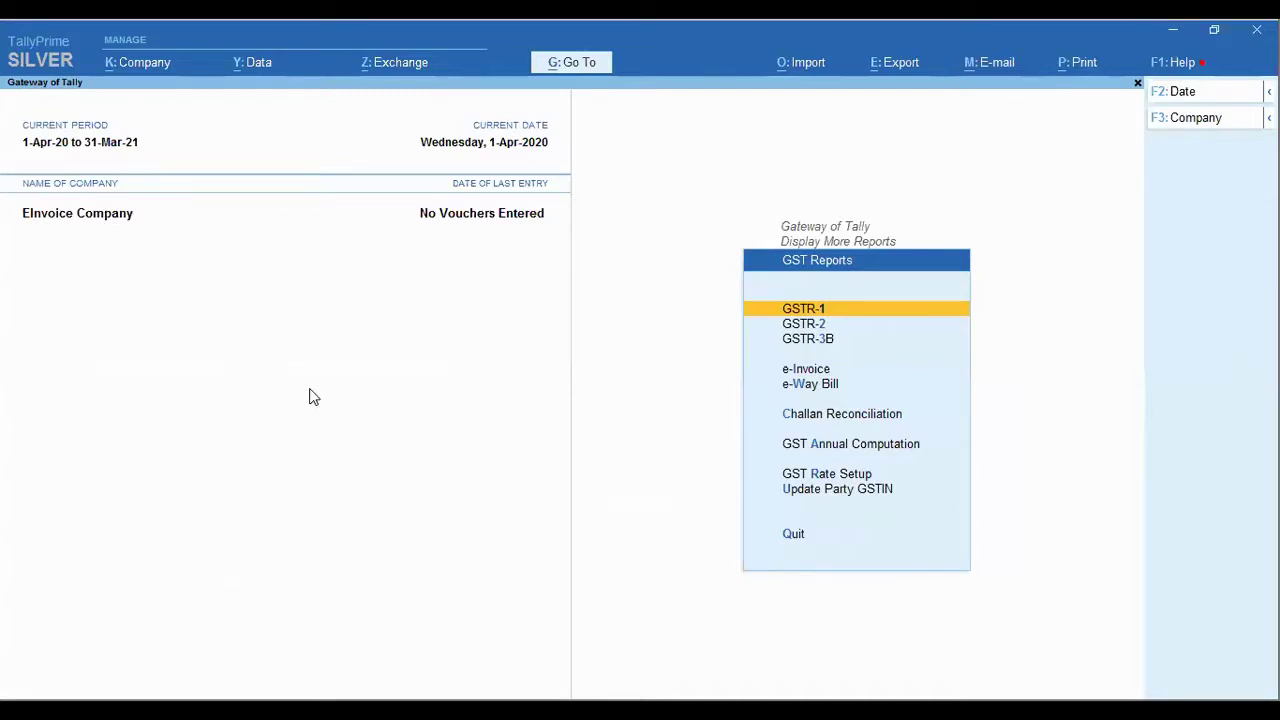
pyautogui.press('Return')
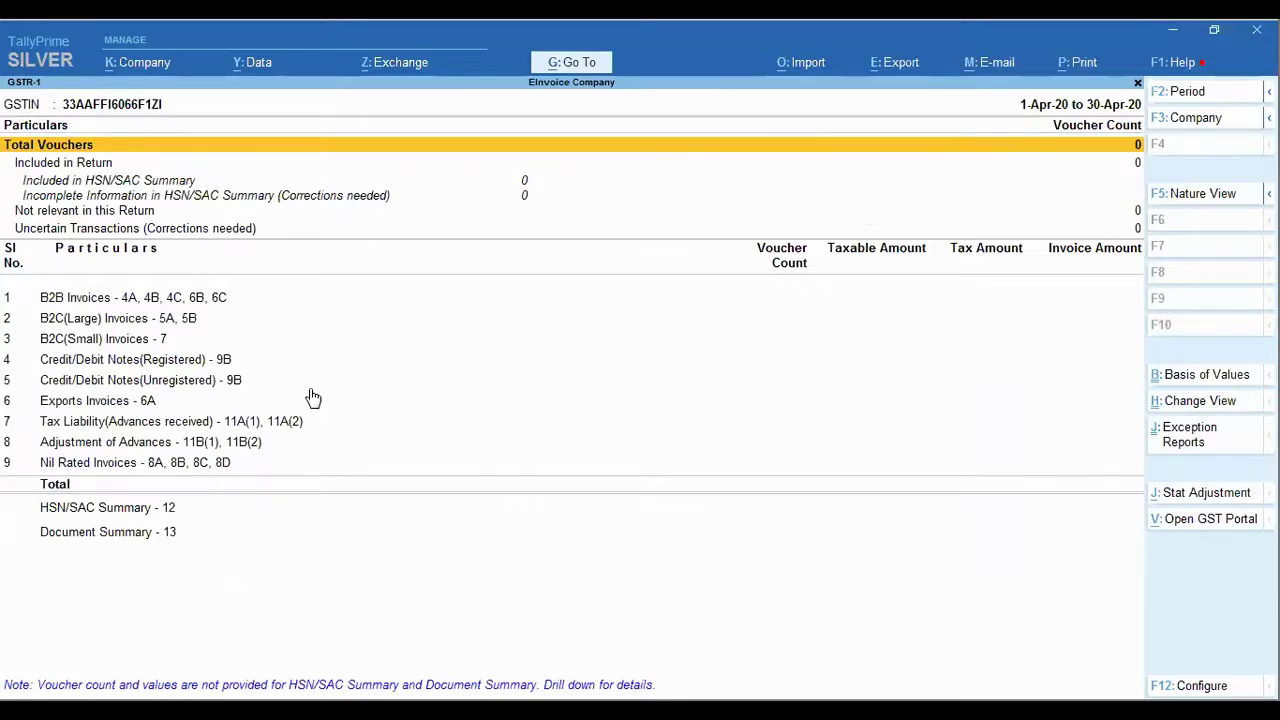
# - Set the GSTR-1 period to January 2021, from 1-Jan-21 to 31-Jan-21
pyautogui.press('F2')
pyautogui.write('JAN')
pyautogui.press('Return')
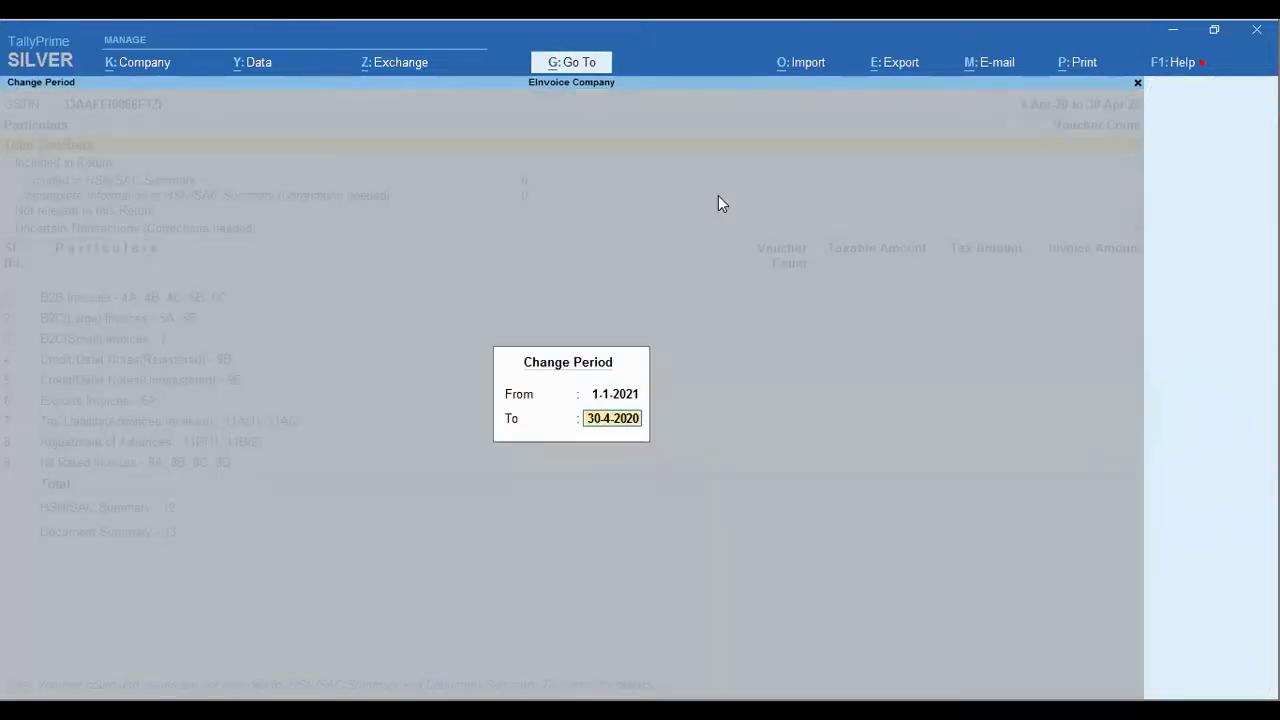
pyautogui.write('MA')
pyautogui.press('BackSpace')
pyautogui.press('BackSpace')
pyautogui.press('BackSpace')
pyautogui.press('Return')
pyautogui.write('JAN')
pyautogui.press('Return')
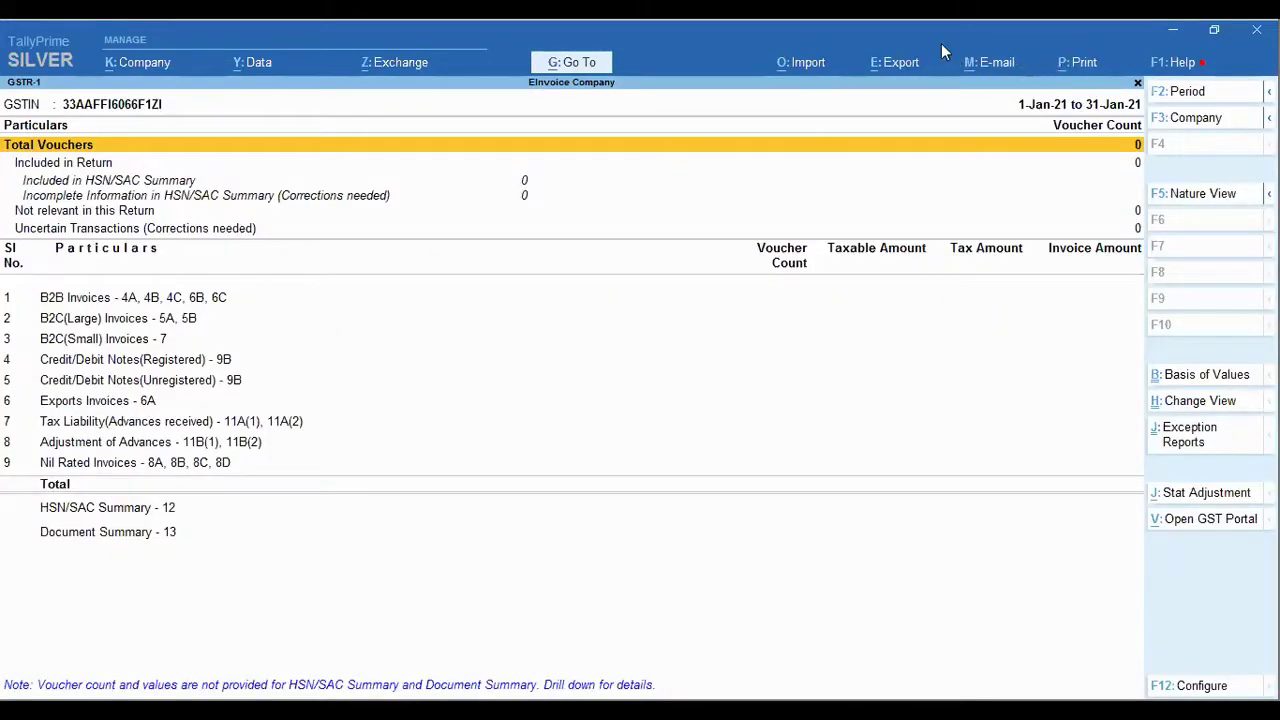
# - Open the E-Return Export dialog for GSTR-1, saving as Excel (Spreadsheet) to D:\tallyprime
pyautogui.hotkey('alt', 'e')
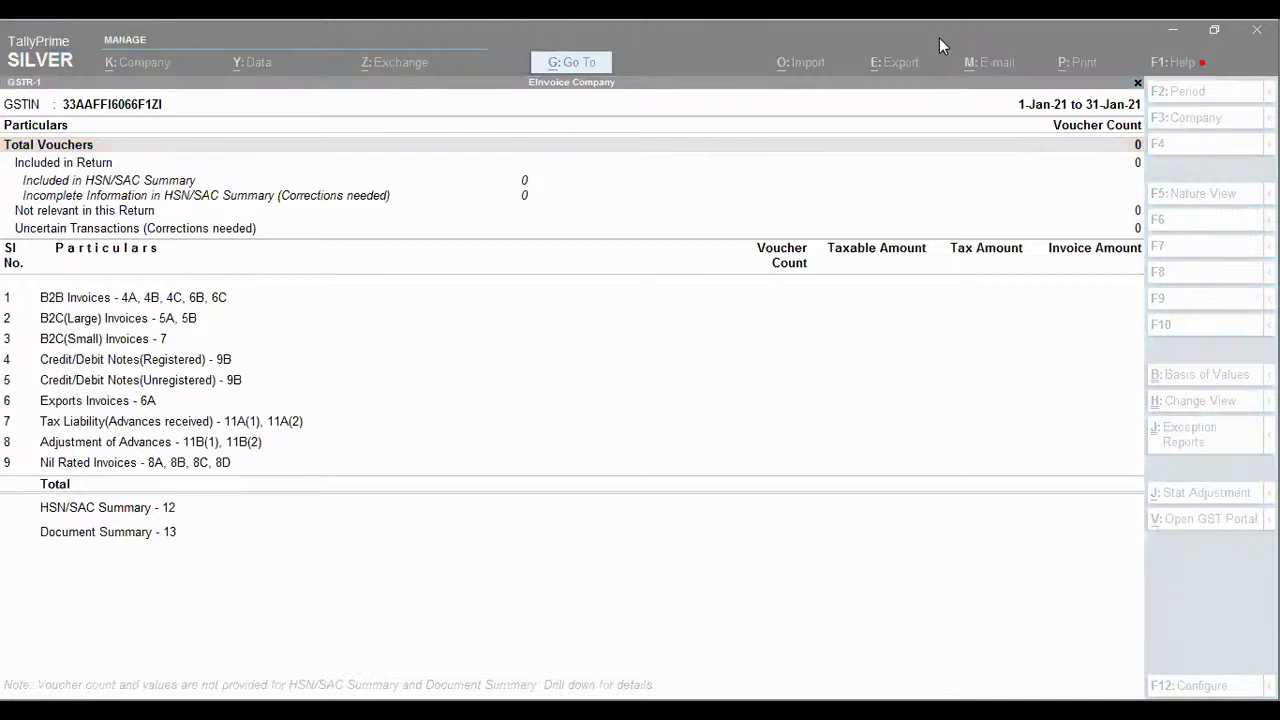
pyautogui.click(905, 62)
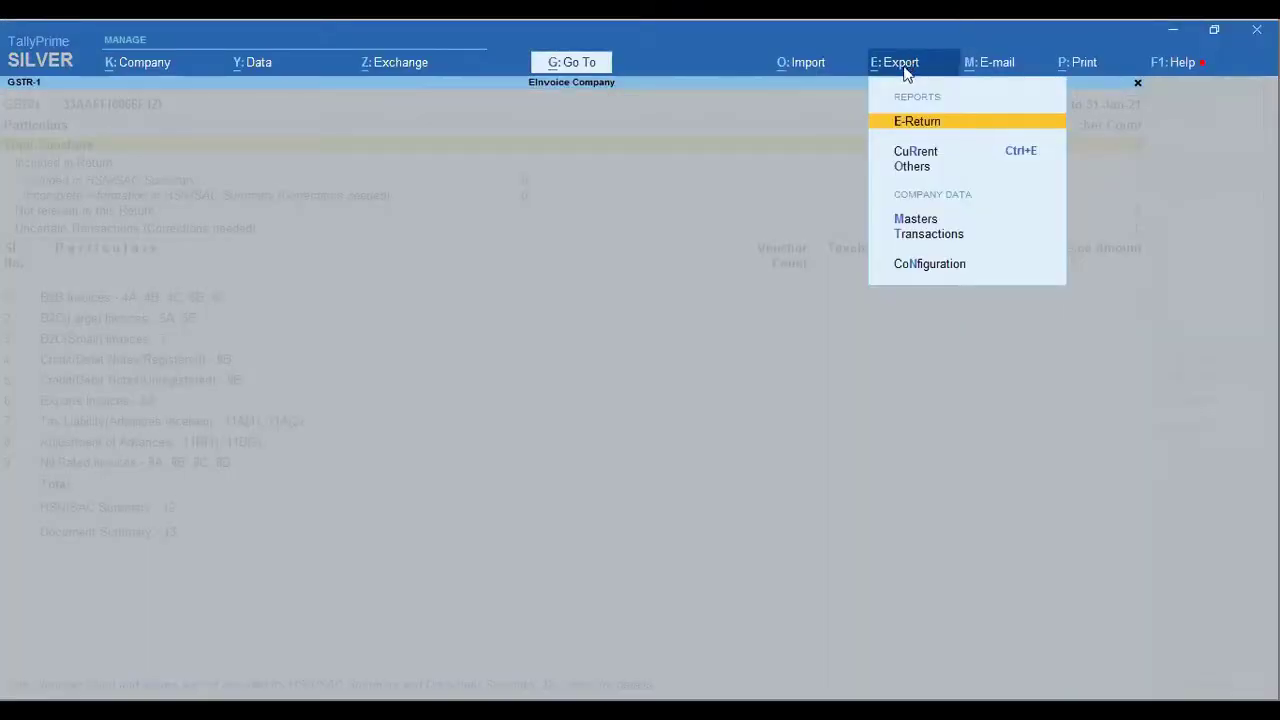
pyautogui.click(916, 124)
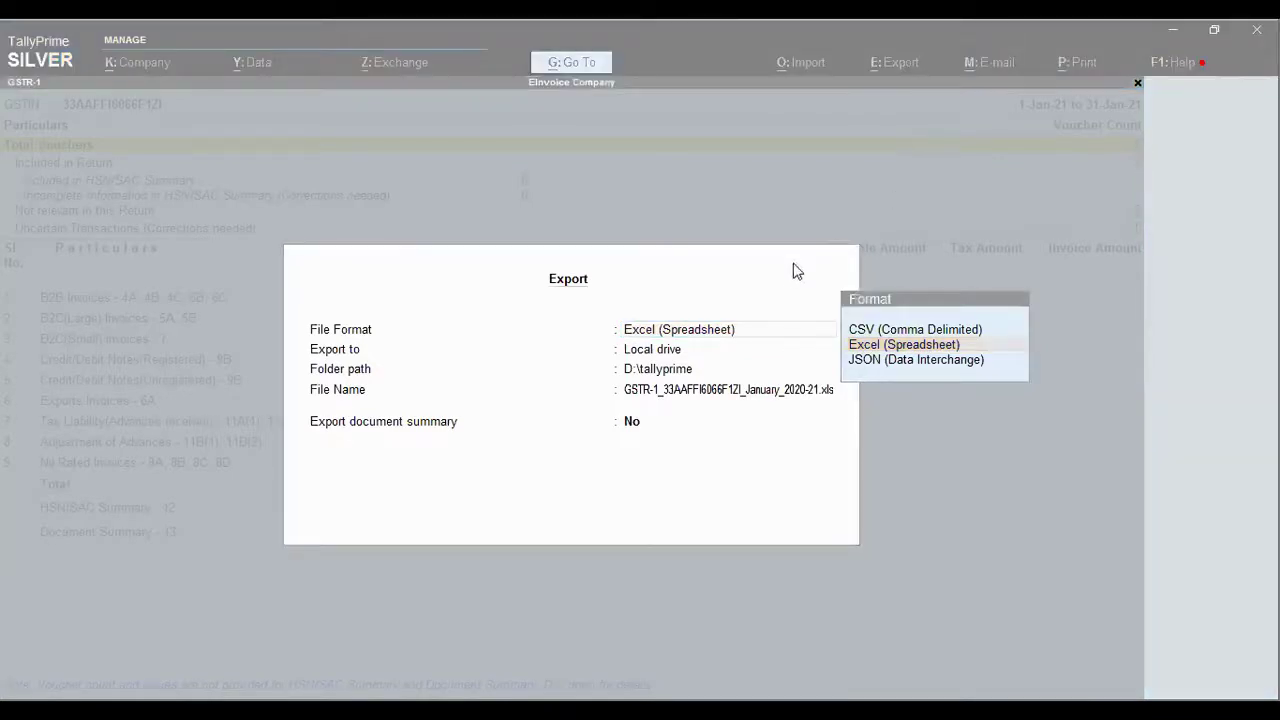
pyautogui.click(781, 294)
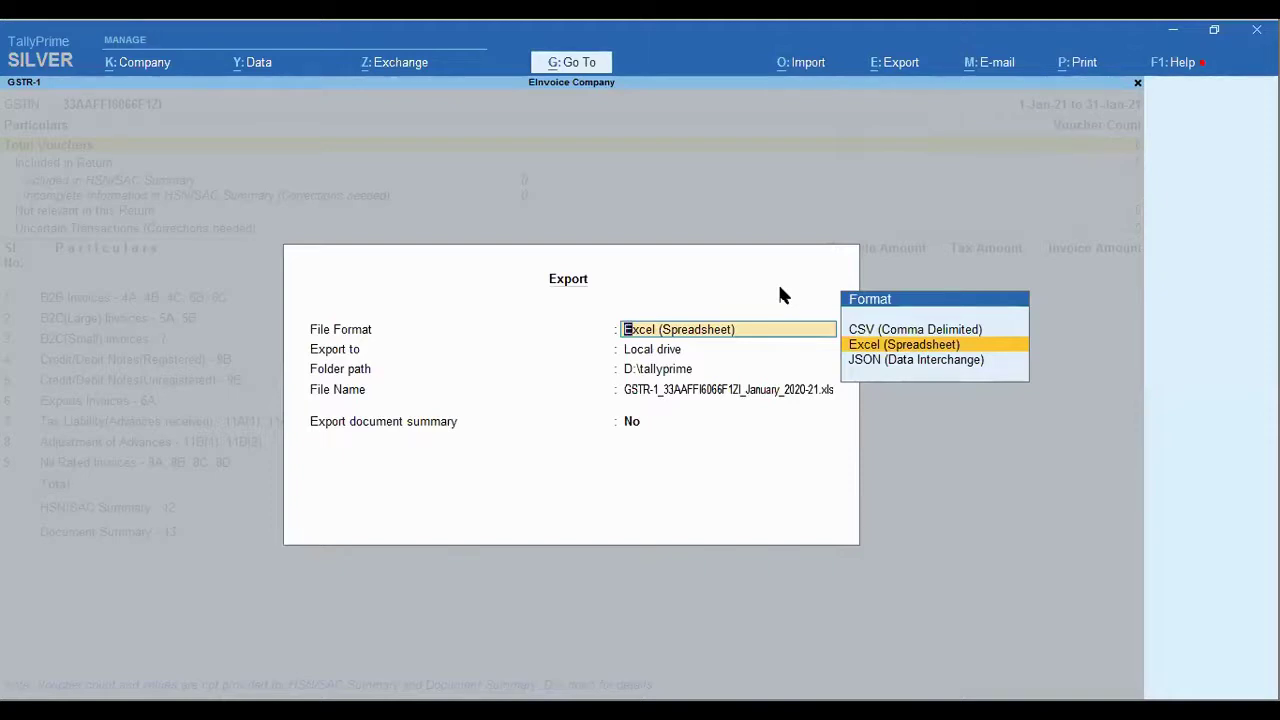
# - Move the file format choice from Excel (Spreadsheet) up toward CSV (Comma Delimited)
pyautogui.press('Up')
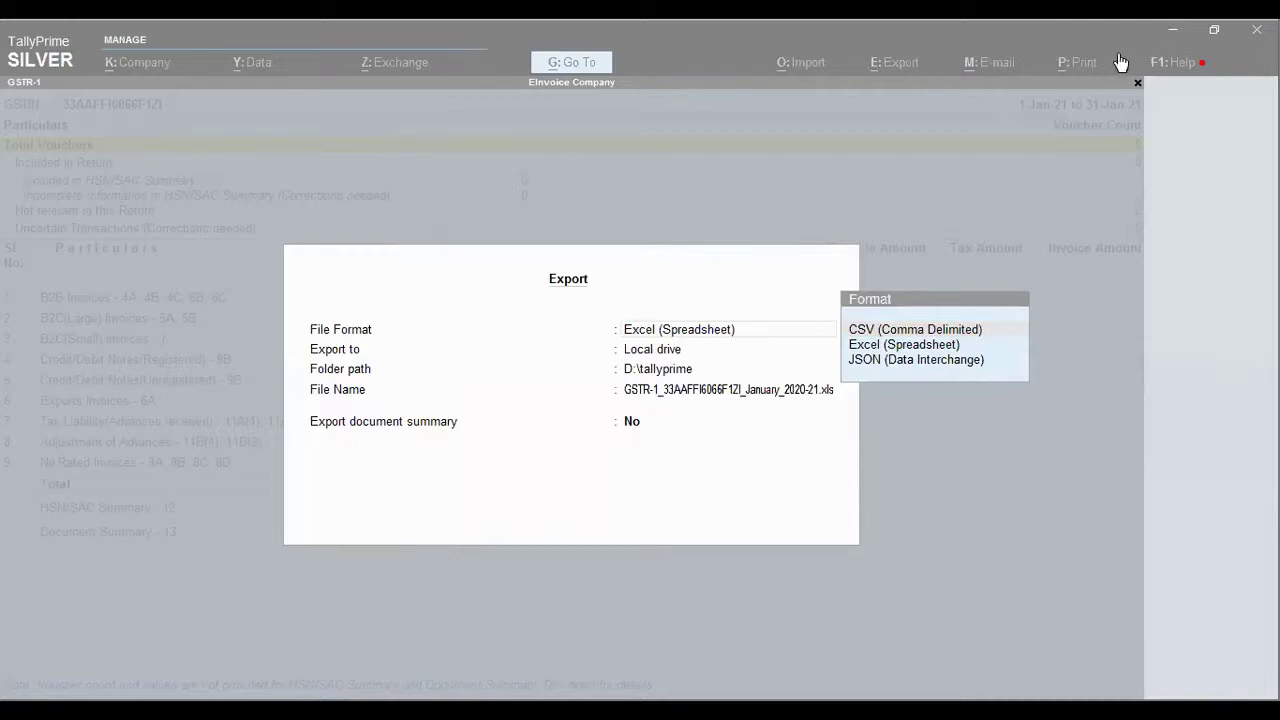
pyautogui.click(665, 358)
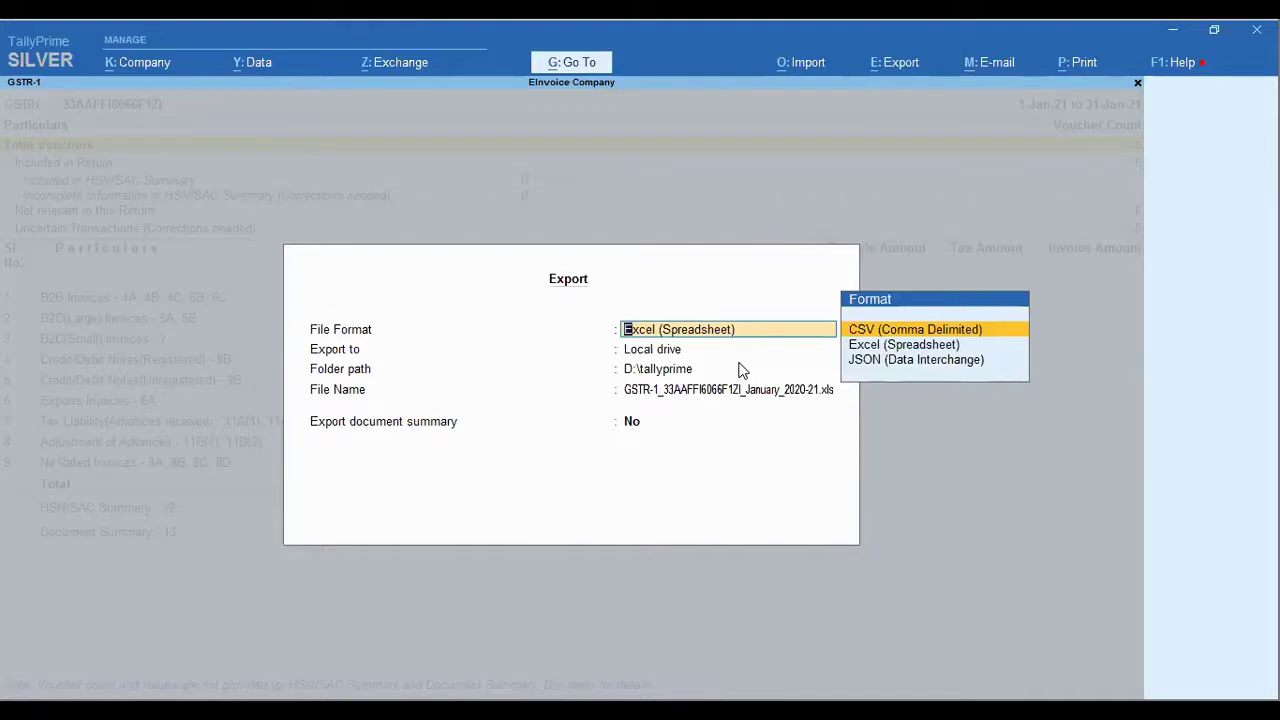
# - Clear the file format field and close the Export dialog without exporting
pyautogui.press('BackSpace')
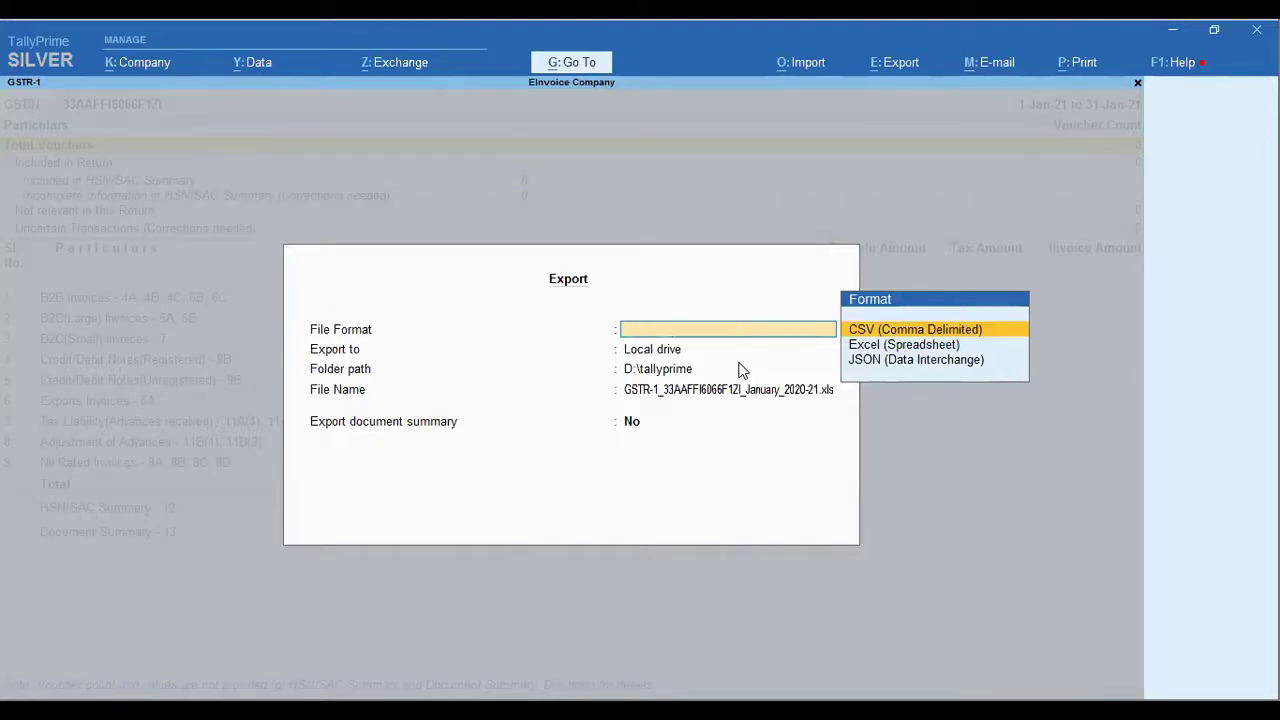
pyautogui.press('Escape')
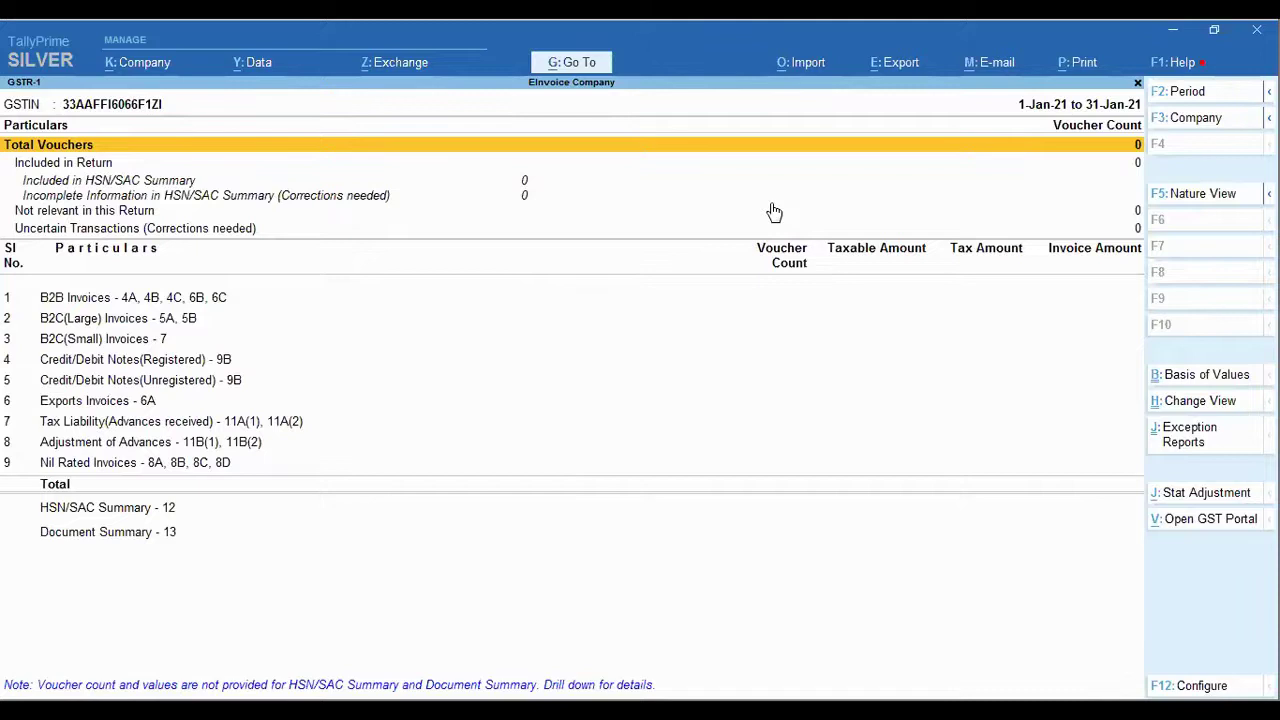
pyautogui.press('Return')
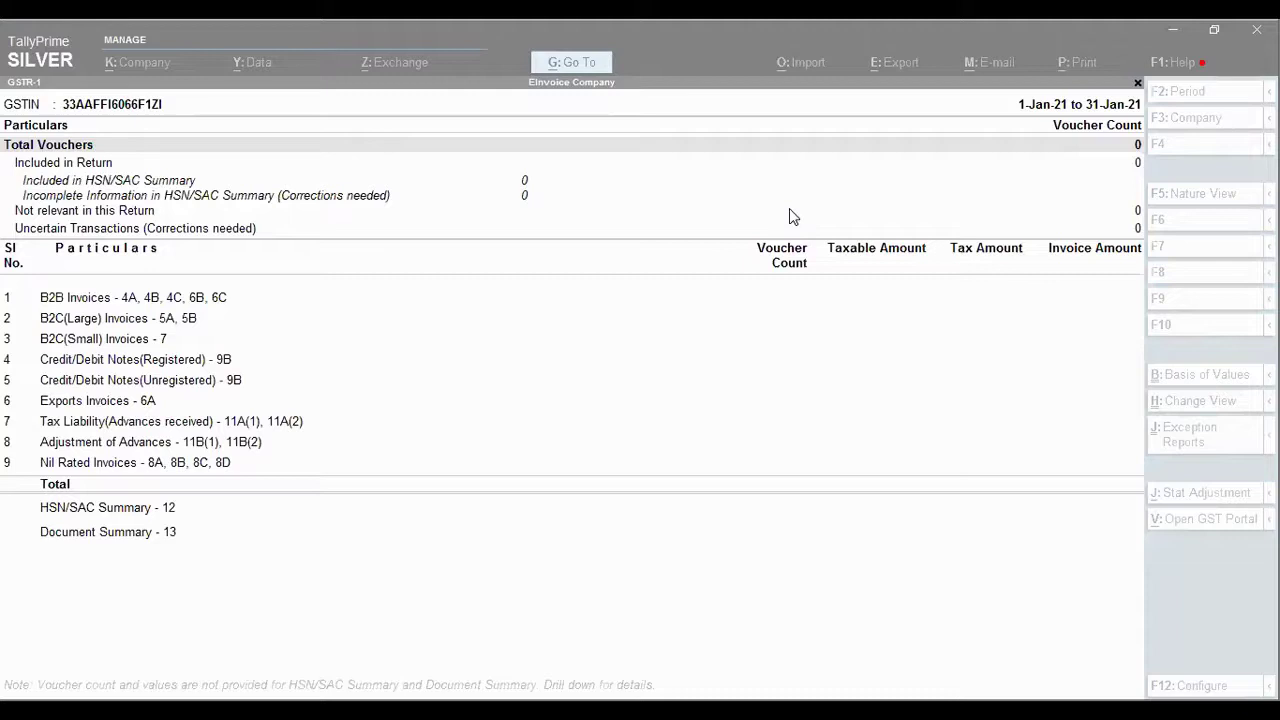
pyautogui.click(1034, 32)
pyautogui.click(847, 32)
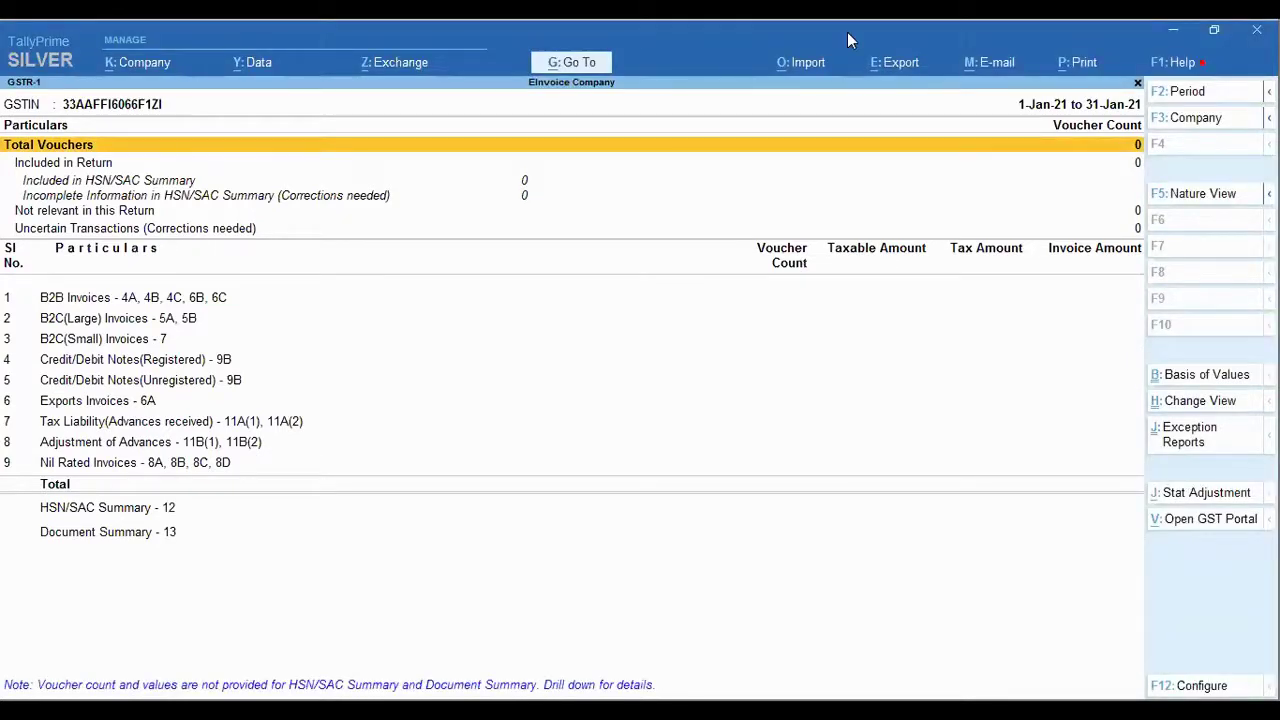
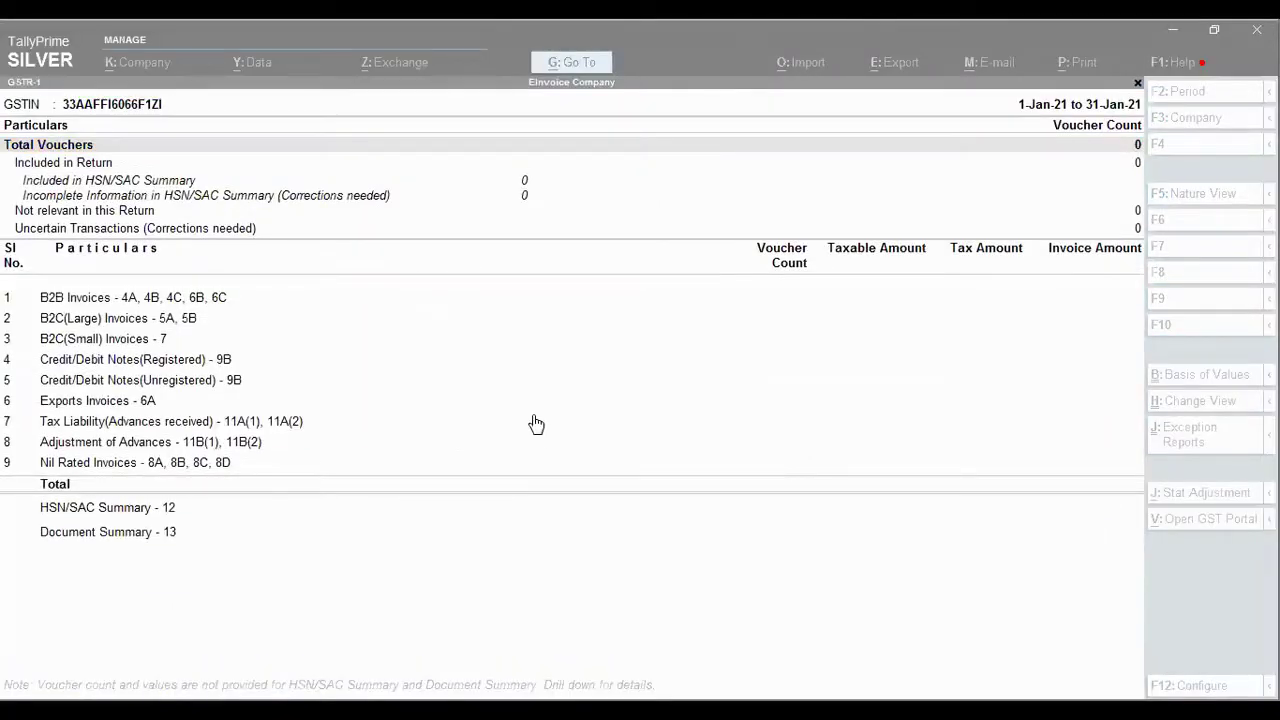
# - Close the GSTR-1 report and return to the Gateway of Tally
pyautogui.press('Escape')
pyautogui.press('Escape')
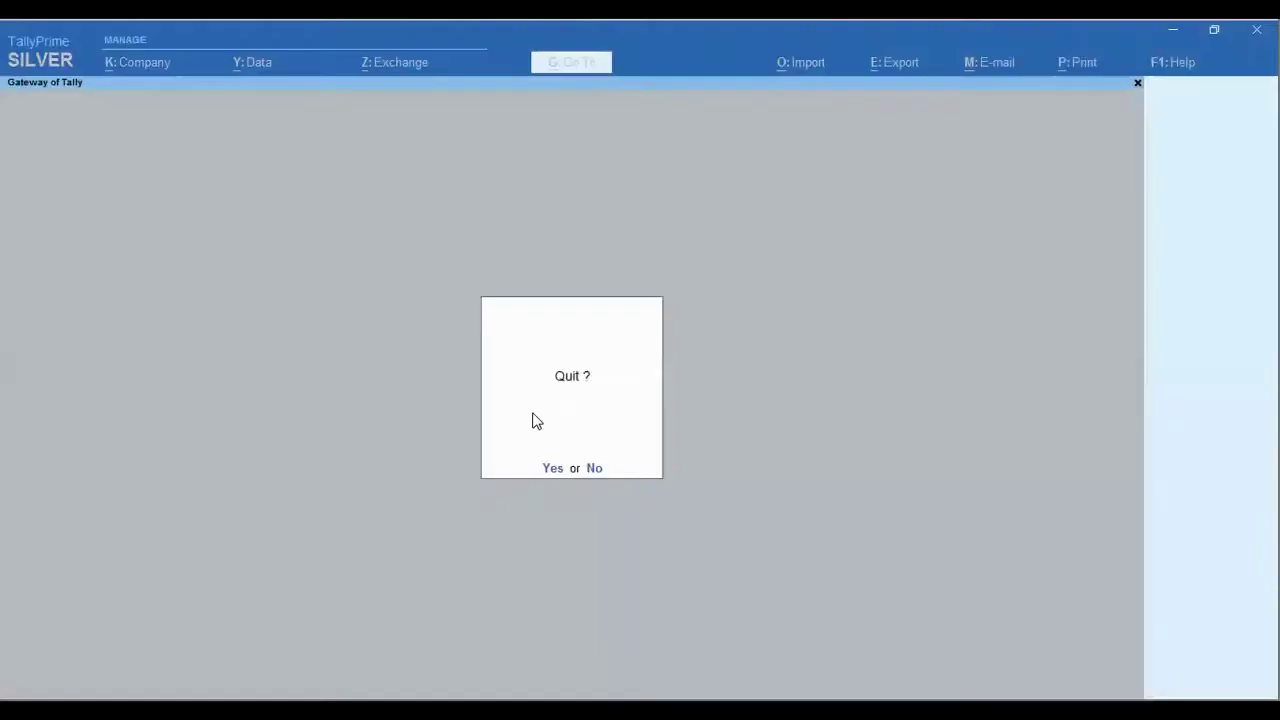
pyautogui.press('Escape')
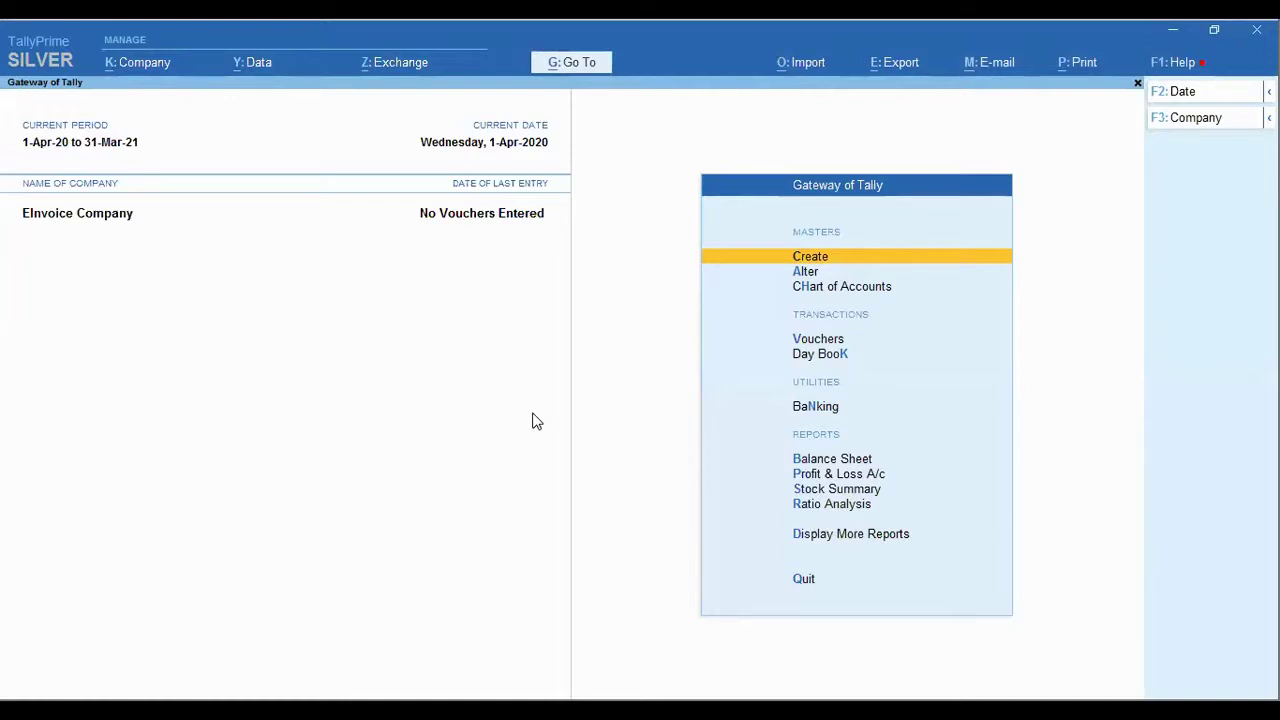
pyautogui.press('F11')
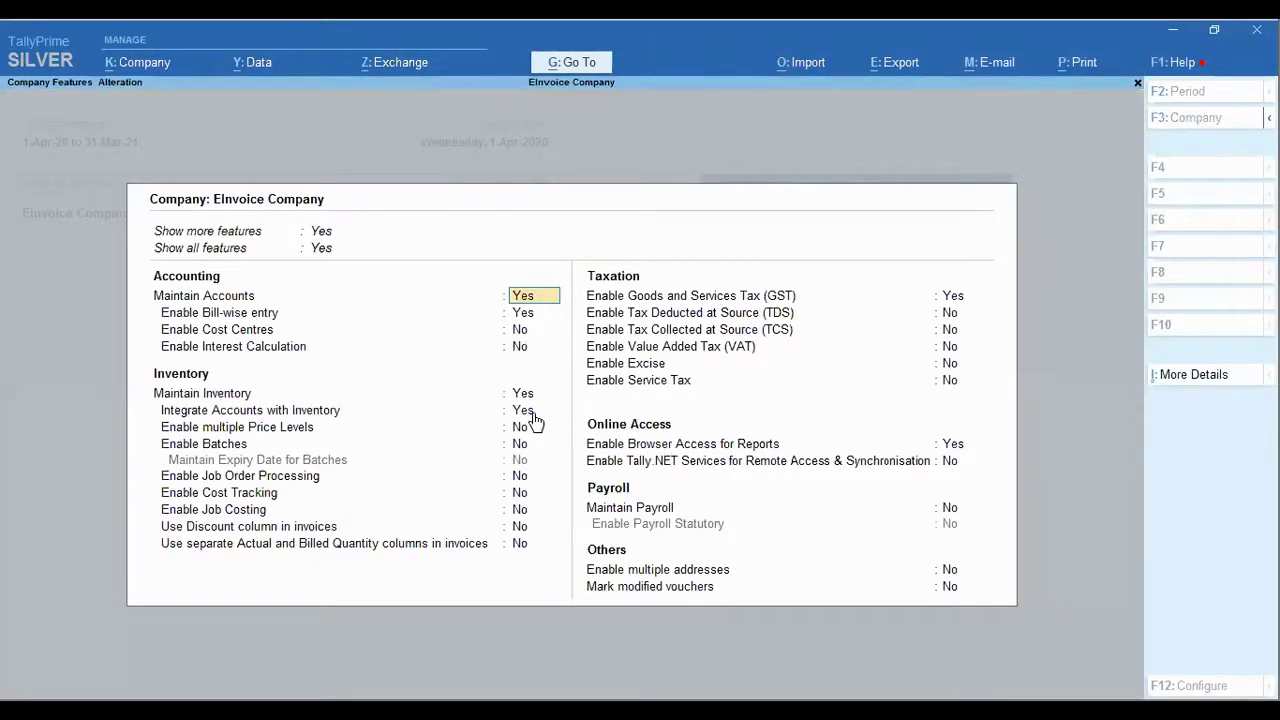
pyautogui.press('BackSpace')
pyautogui.press('Escape')
pyautogui.press('y')
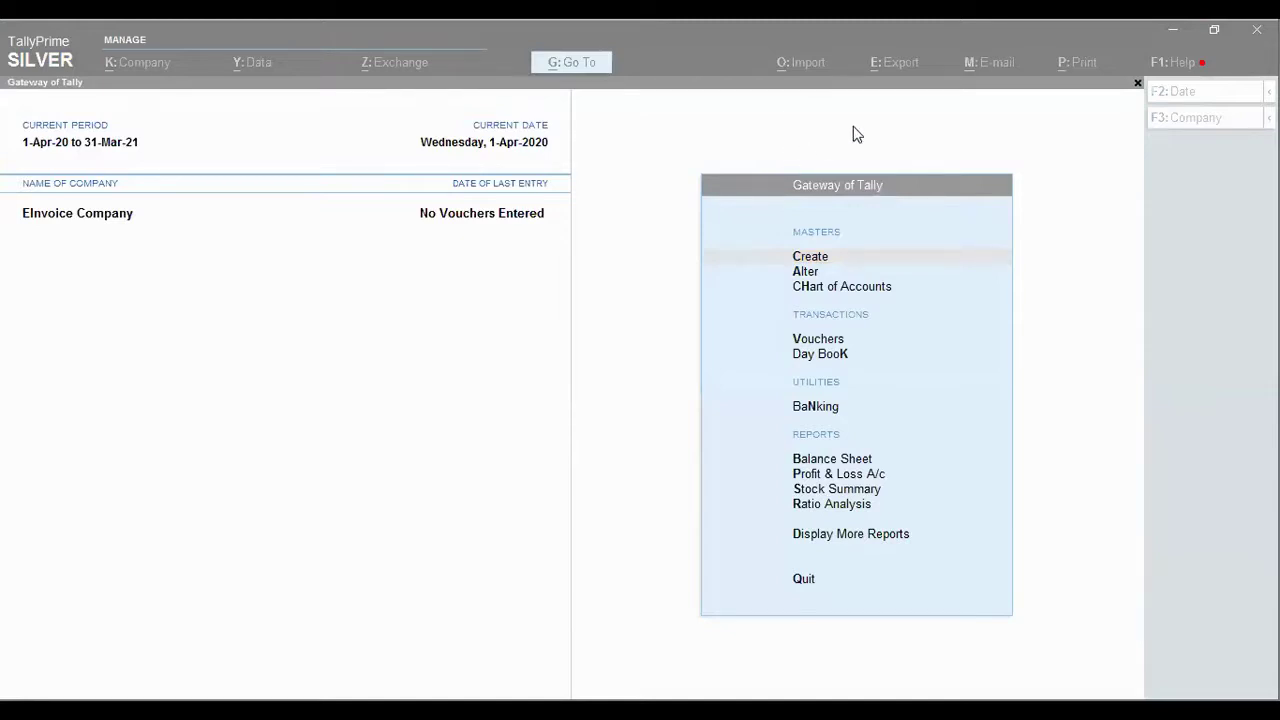
# - Reopen Company Features with F11 and enter the GST Details from the GST setting
pyautogui.click(472, 308)
pyautogui.press('F11')
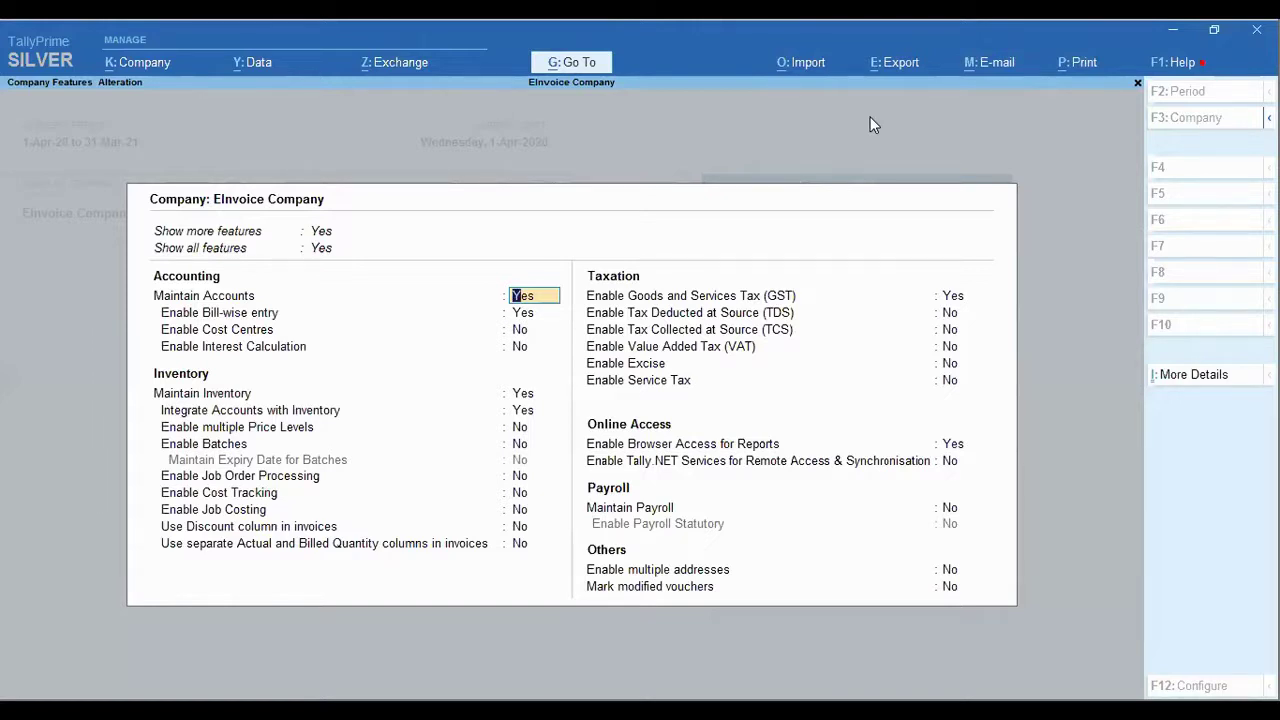
pyautogui.hotkey('ctrl', 'a')
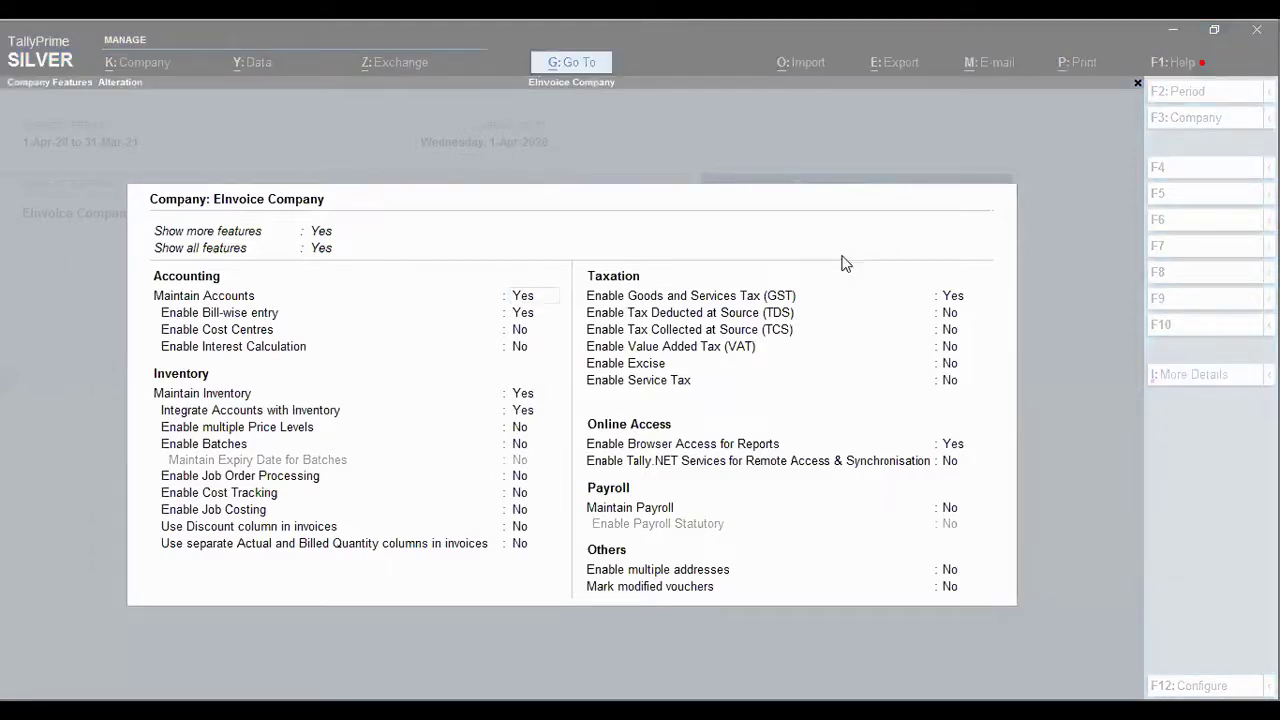
pyautogui.click(945, 298)
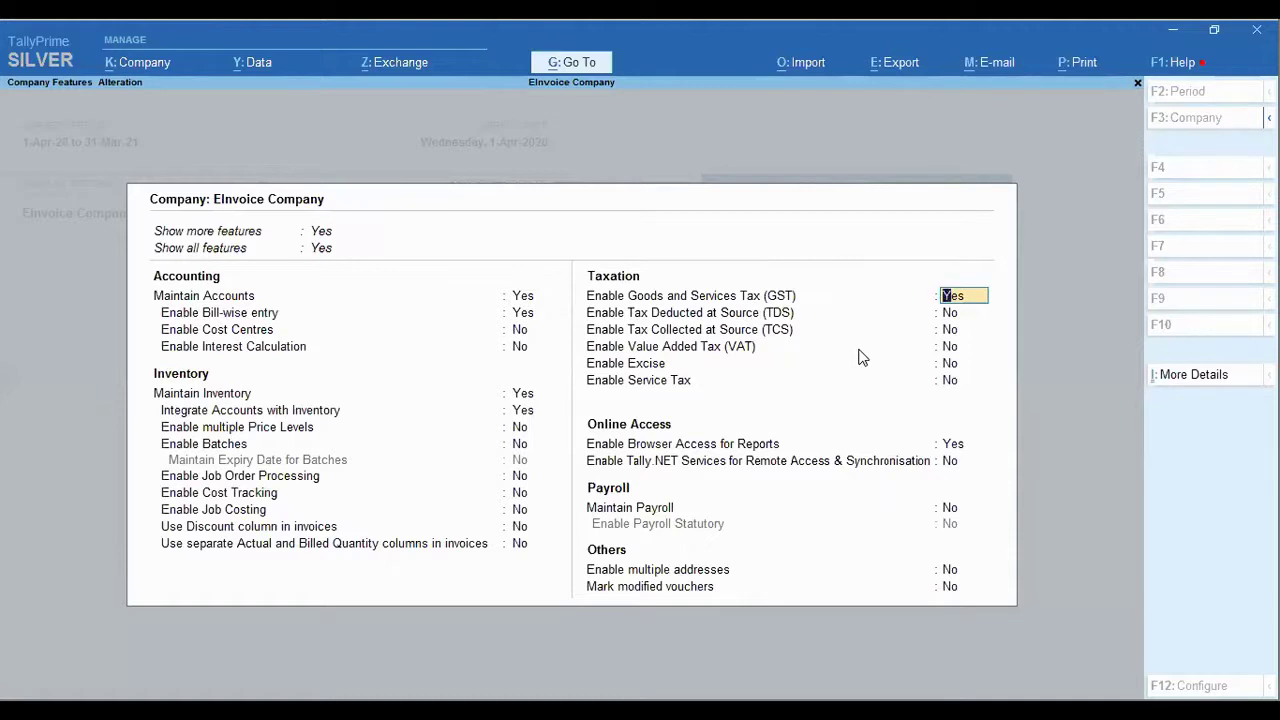
pyautogui.press('Return')
pyautogui.press('Return')
pyautogui.press('Return')
pyautogui.press('Return')
pyautogui.press('Return')
pyautogui.press('Return')
pyautogui.press('Return')
pyautogui.press('Return')
pyautogui.press('Return')
pyautogui.press('Return')
pyautogui.press('Return')
pyautogui.press('Return')
pyautogui.press('Return')
pyautogui.press('Return')
pyautogui.press('Return')
pyautogui.press('Return')
pyautogui.press('Return')
pyautogui.press('Return')
pyautogui.press('Return')
pyautogui.press('Return')
pyautogui.press('Return')
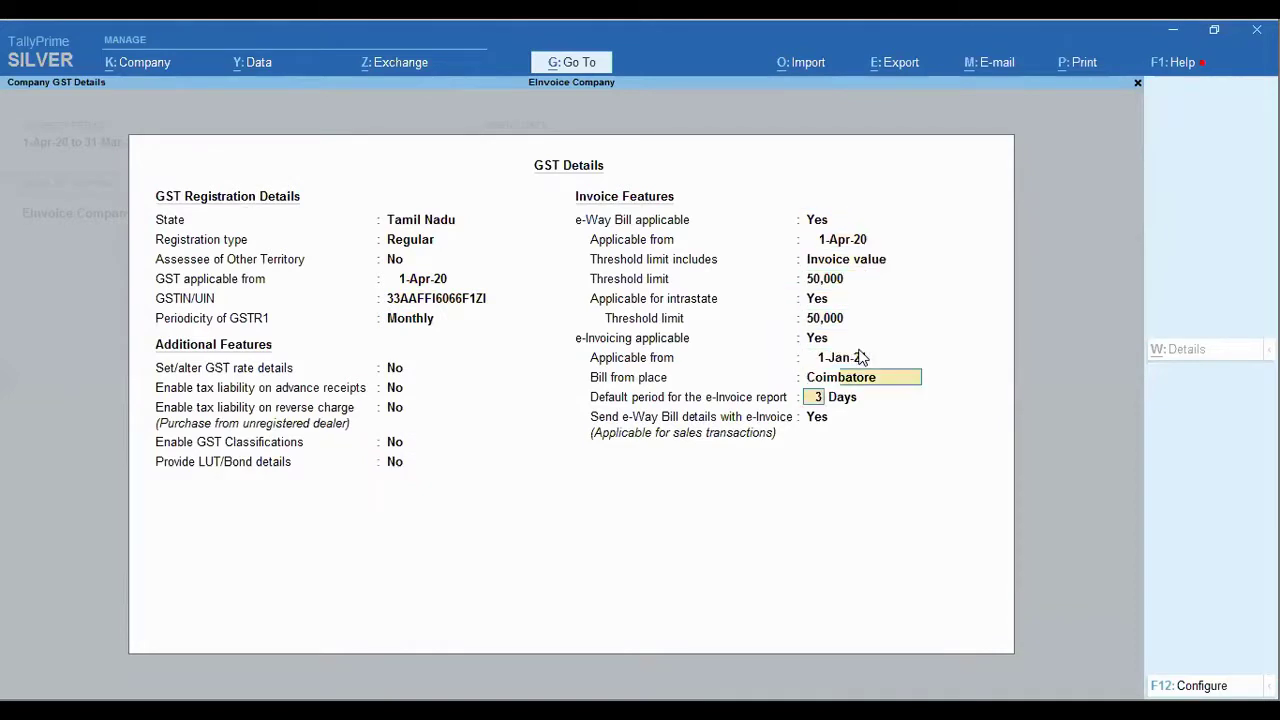
# - Set e-Invoicing to Yes from 1-Jan-21, bill-from Coimbatore, with e-Way Bill details, and save
pyautogui.press('Up')
pyautogui.press('Up')
pyautogui.press('Up')
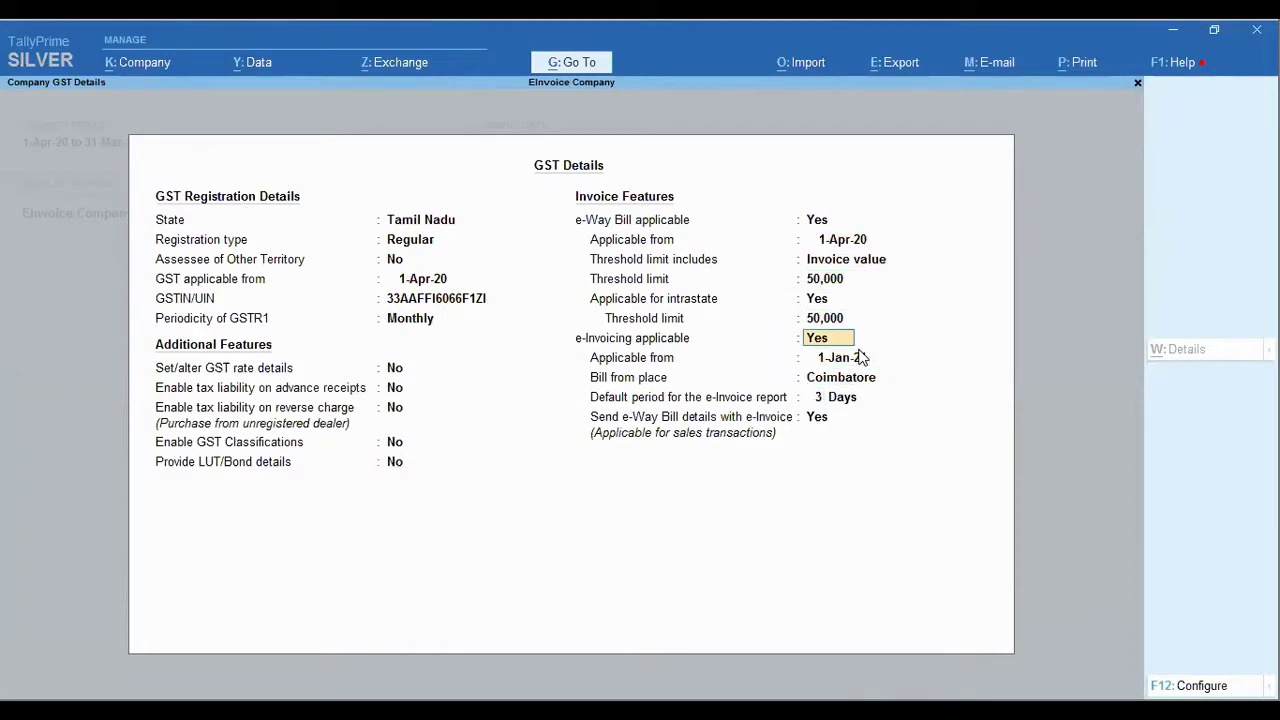
pyautogui.write('n')
pyautogui.press('Return')
pyautogui.write('n')
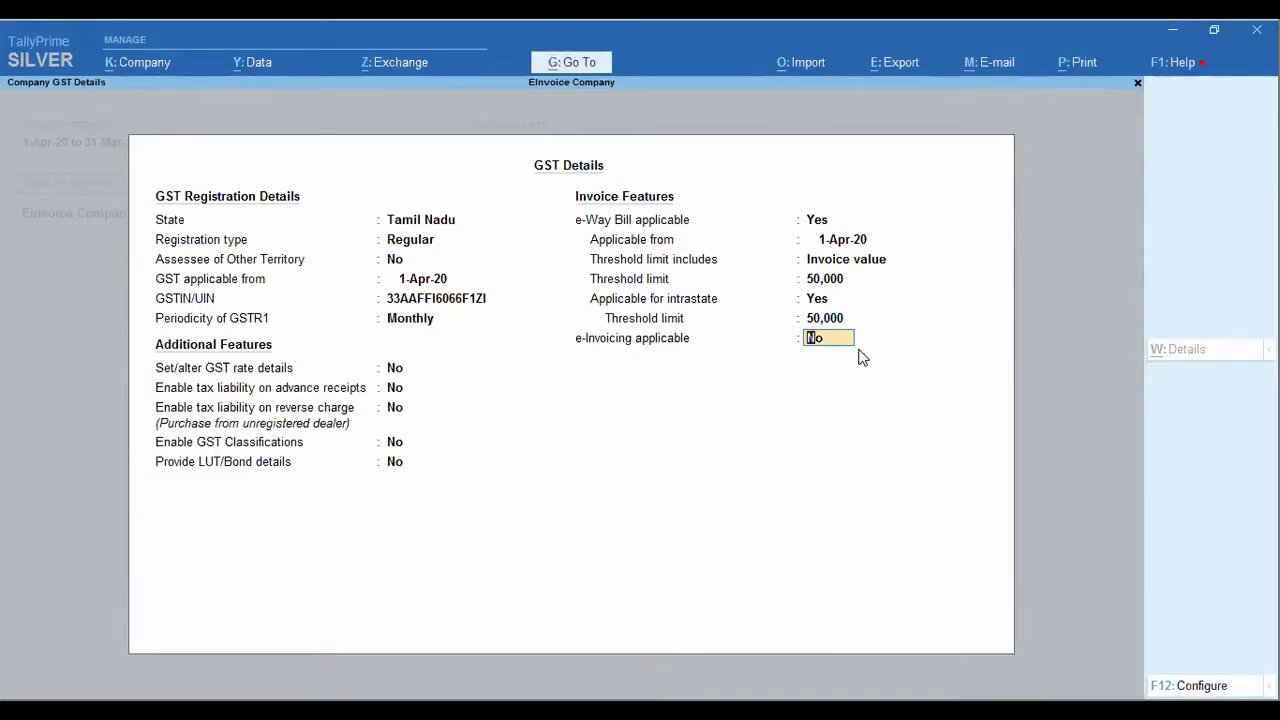
pyautogui.write('y')
pyautogui.press('Return')
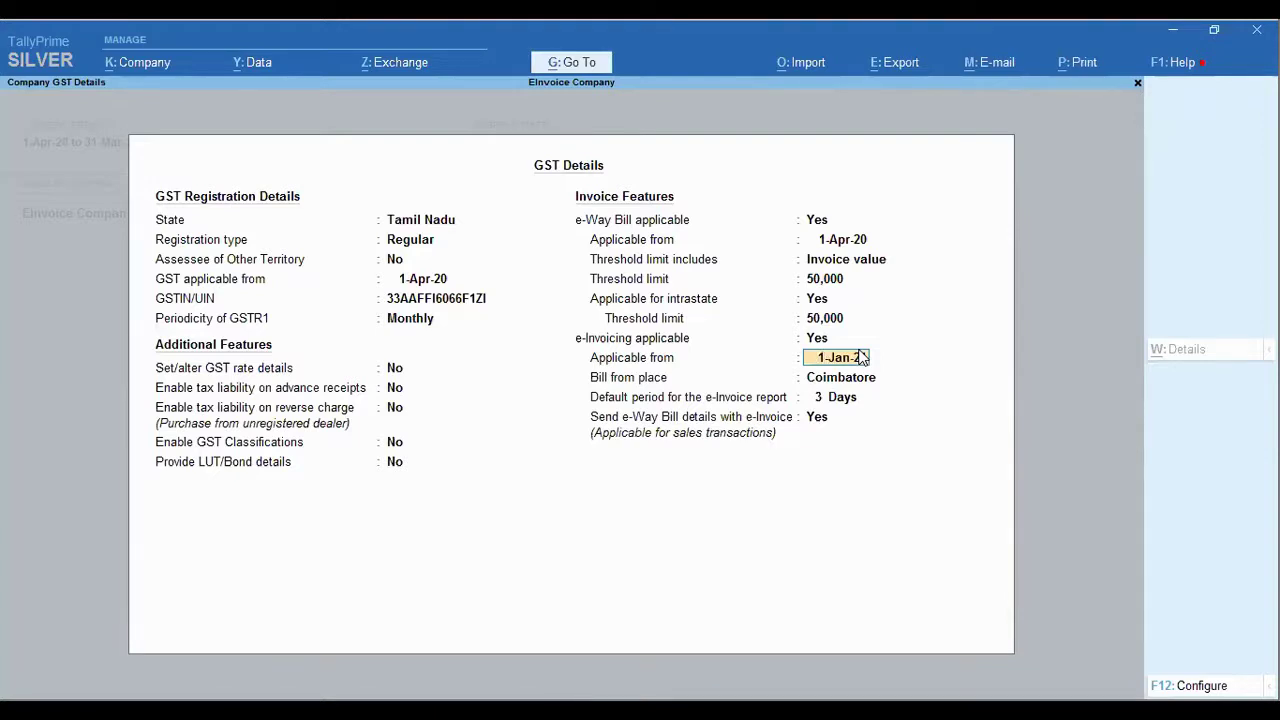
pyautogui.press('Up')
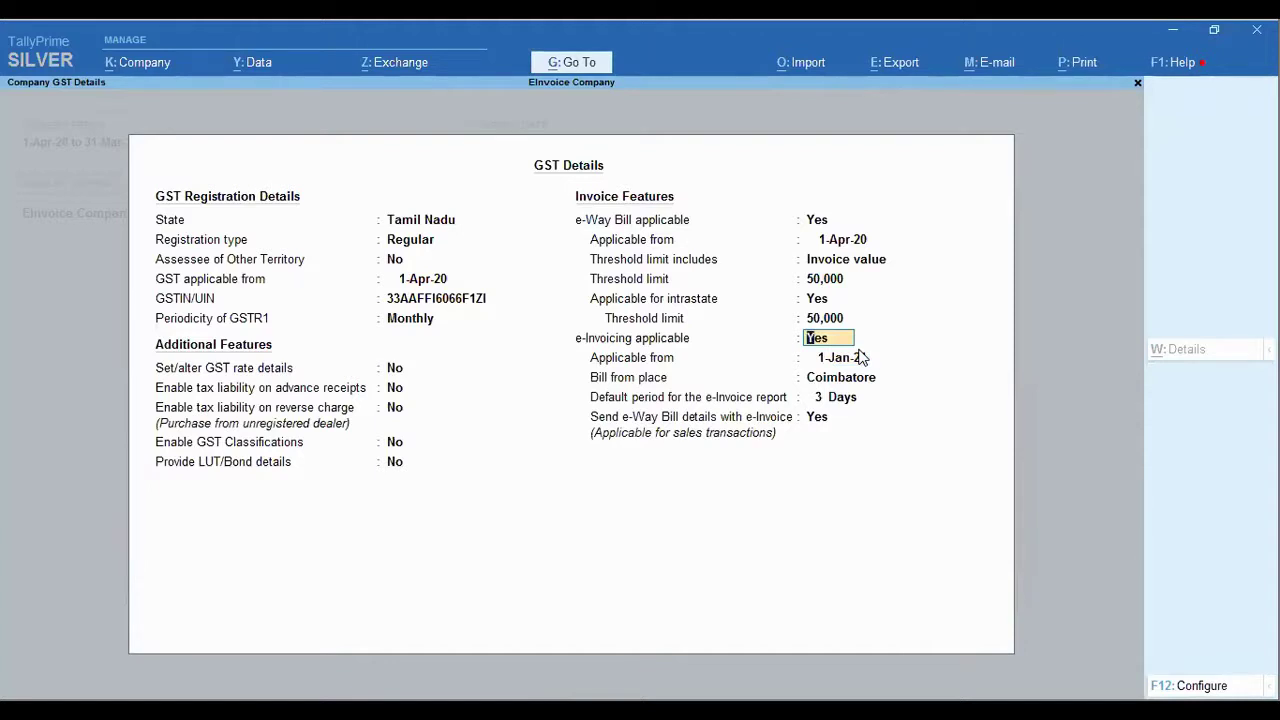
pyautogui.press('Return')
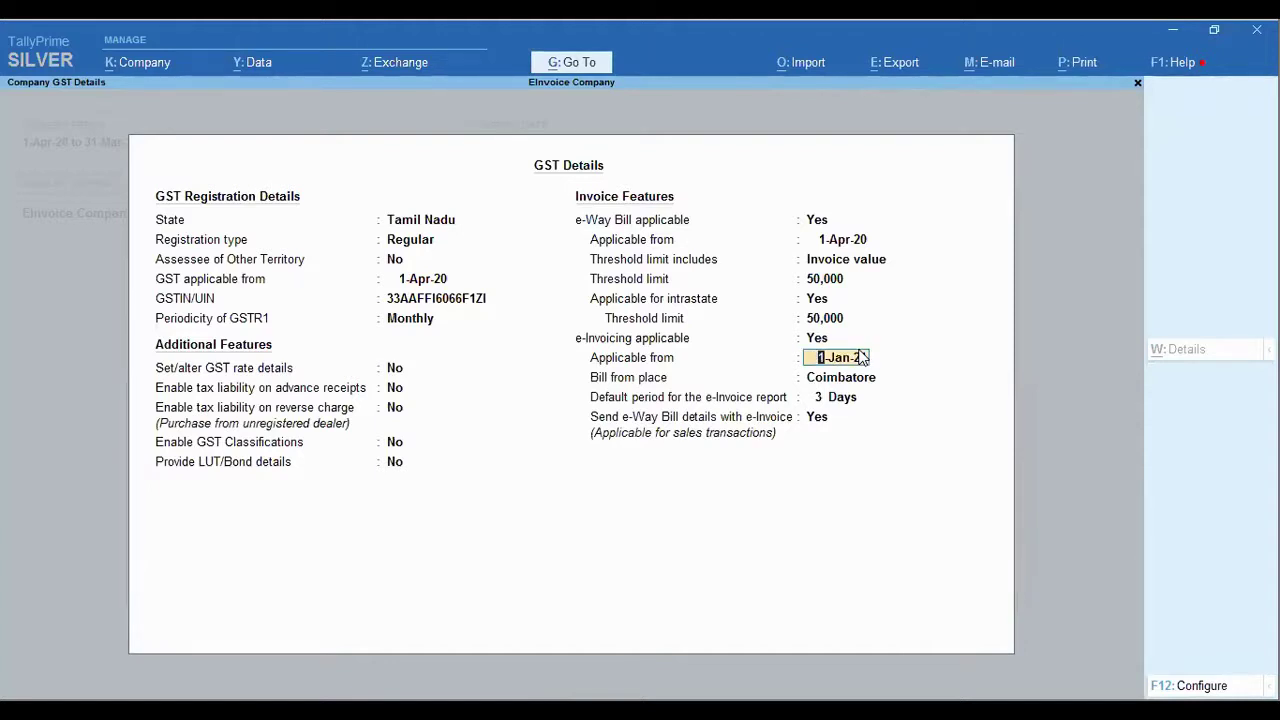
pyautogui.press('Return')
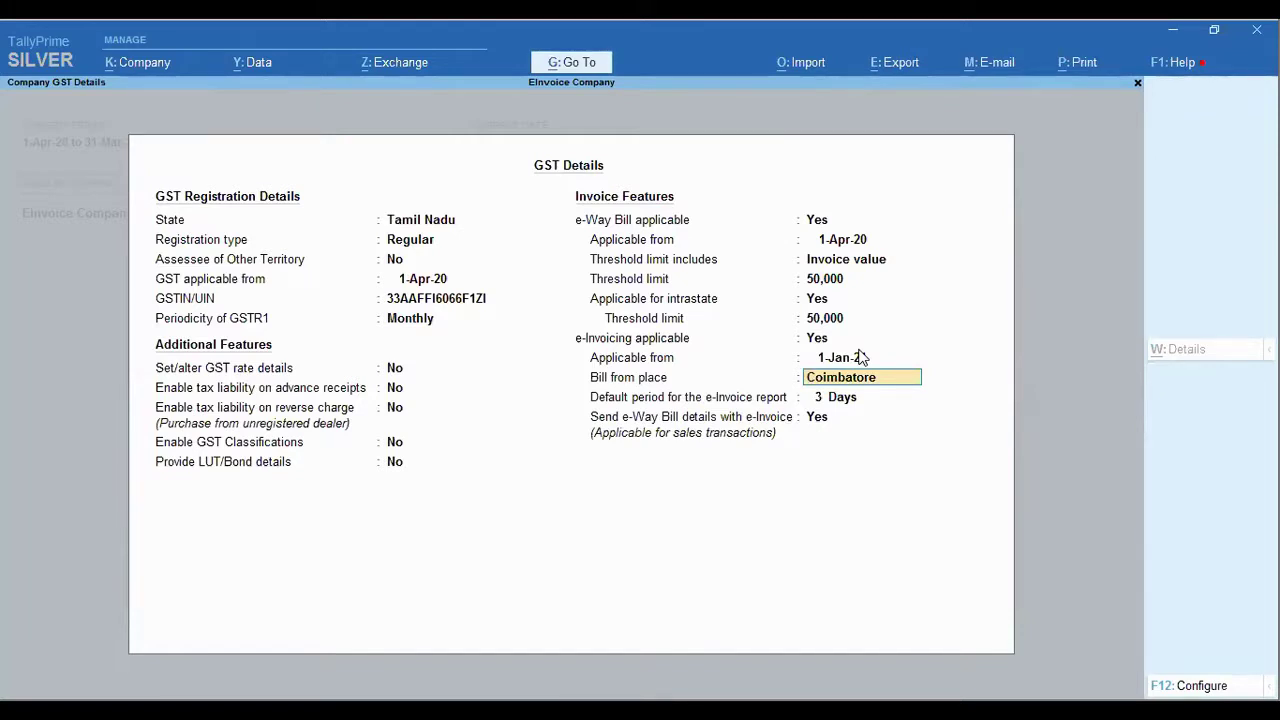
pyautogui.press('Return')
pyautogui.press('Return')
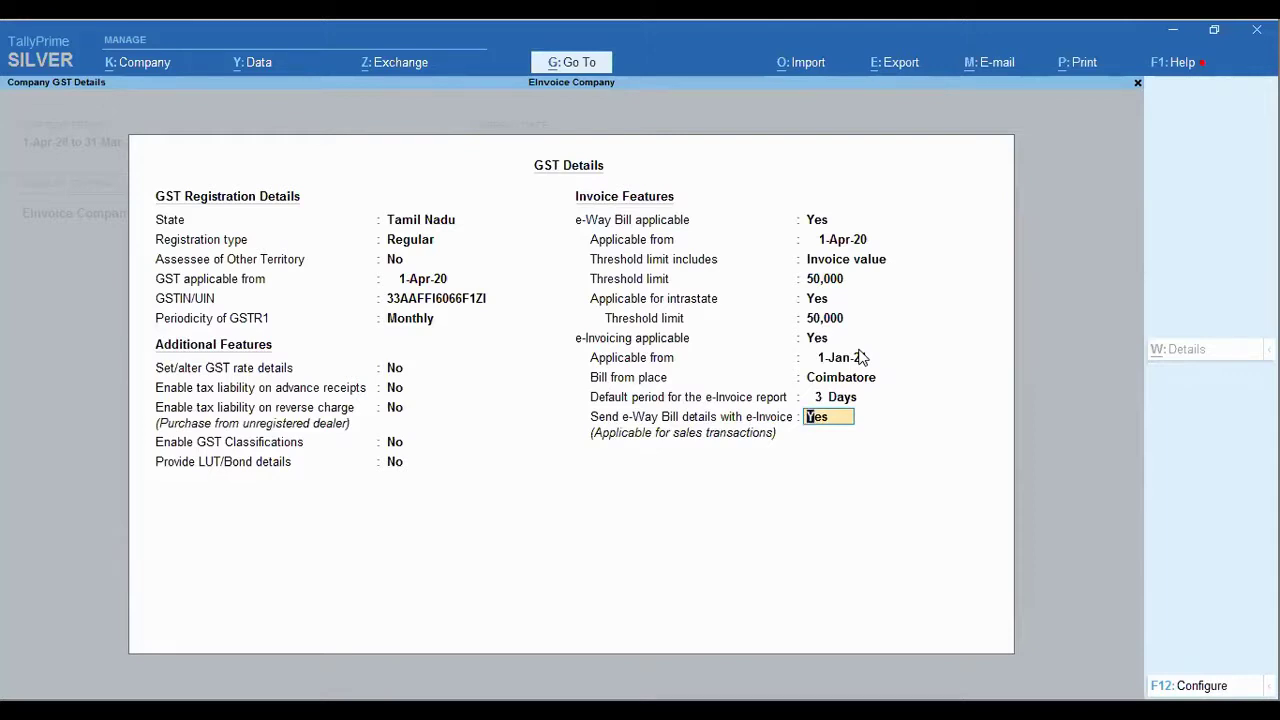
pyautogui.press('Return')
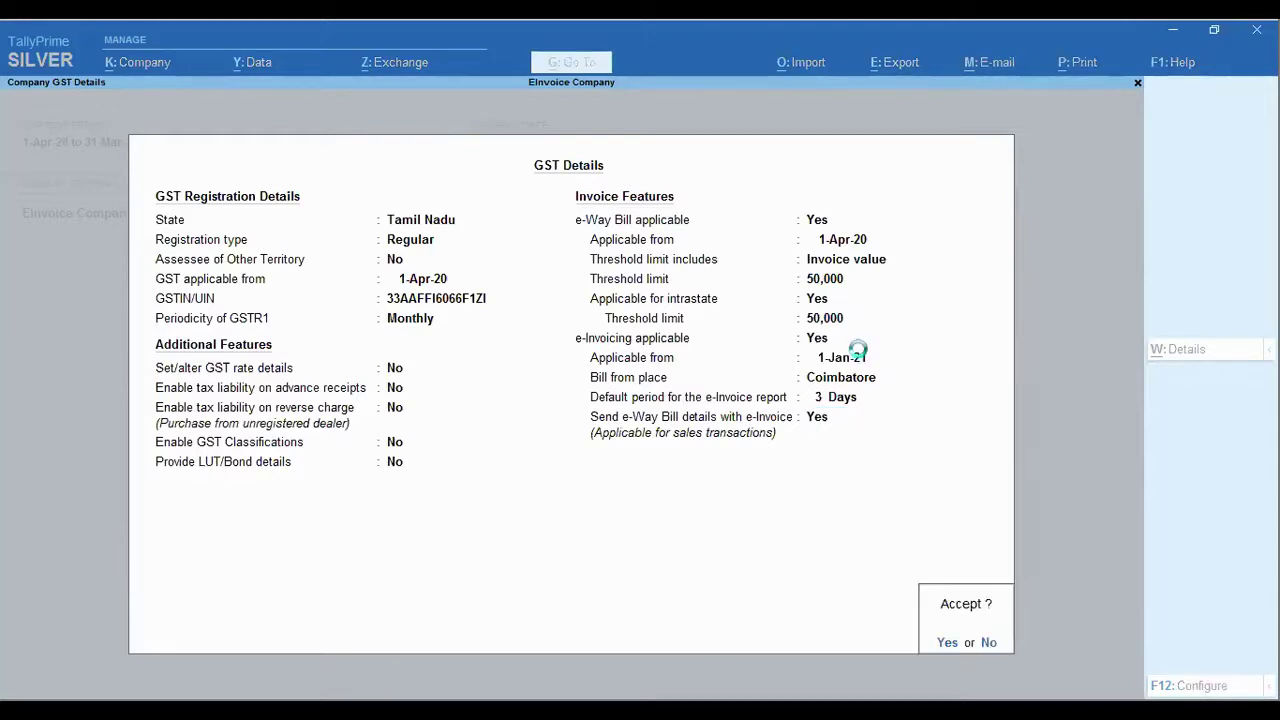
pyautogui.press('Return')
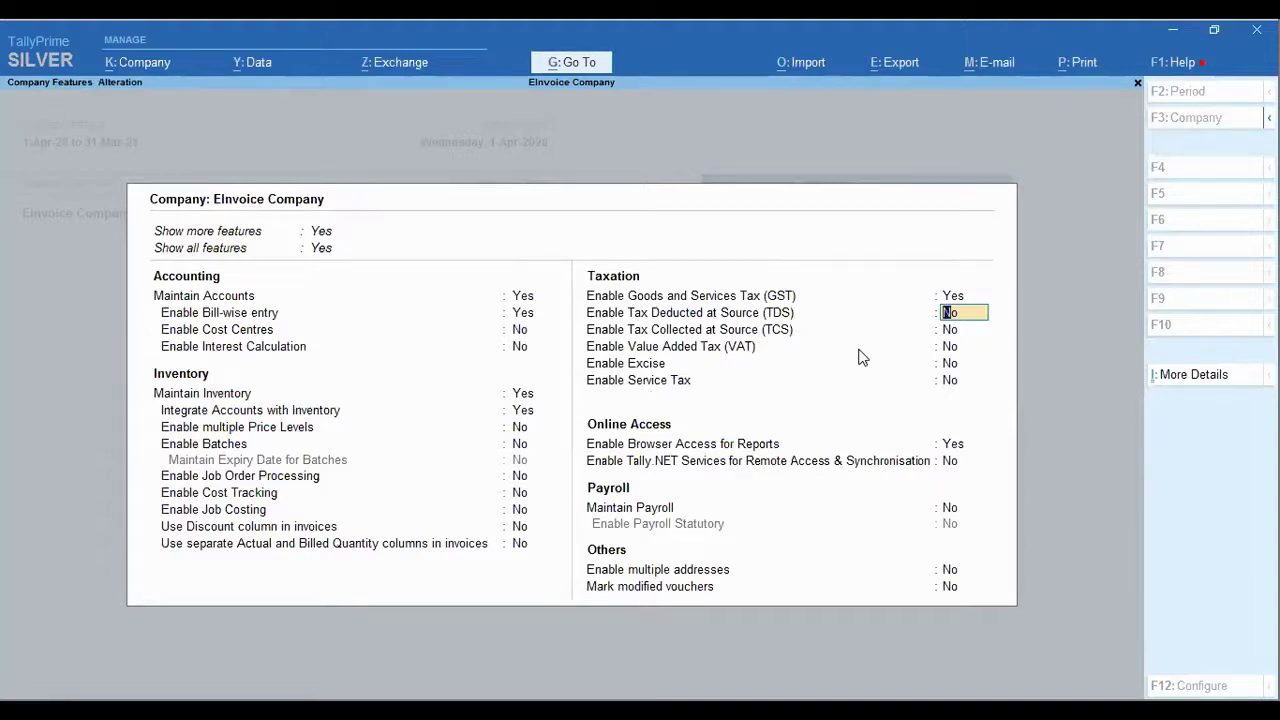
# - Recheck the GST Details with Tamil Nadu as state and accept them
pyautogui.press('Up')
pyautogui.press('Return')
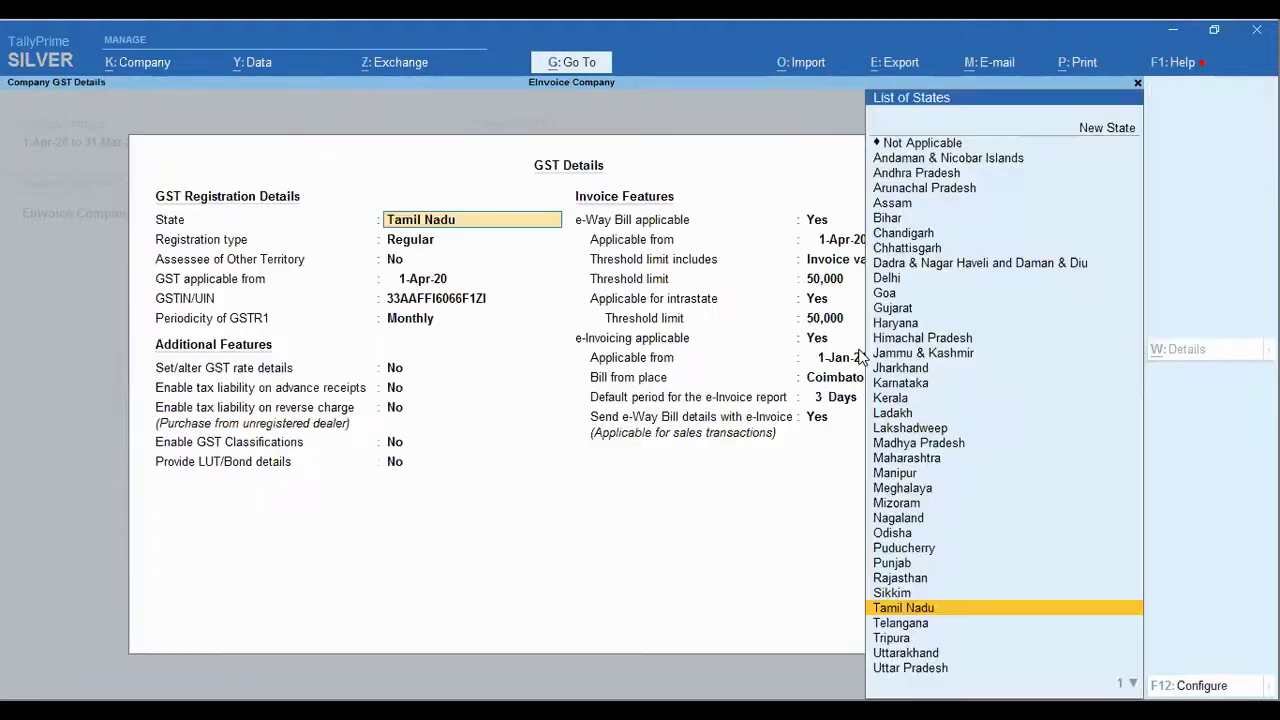
pyautogui.press('Return')
pyautogui.press('Return')
pyautogui.press('Return')
pyautogui.press('Return')
pyautogui.press('Return')
pyautogui.press('Return')
pyautogui.press('Return')
pyautogui.press('Return')
pyautogui.press('Return')
pyautogui.press('Return')
pyautogui.press('Return')
pyautogui.press('Return')
pyautogui.press('Return')
pyautogui.press('Return')
pyautogui.press('Return')
pyautogui.press('Return')
pyautogui.press('Return')
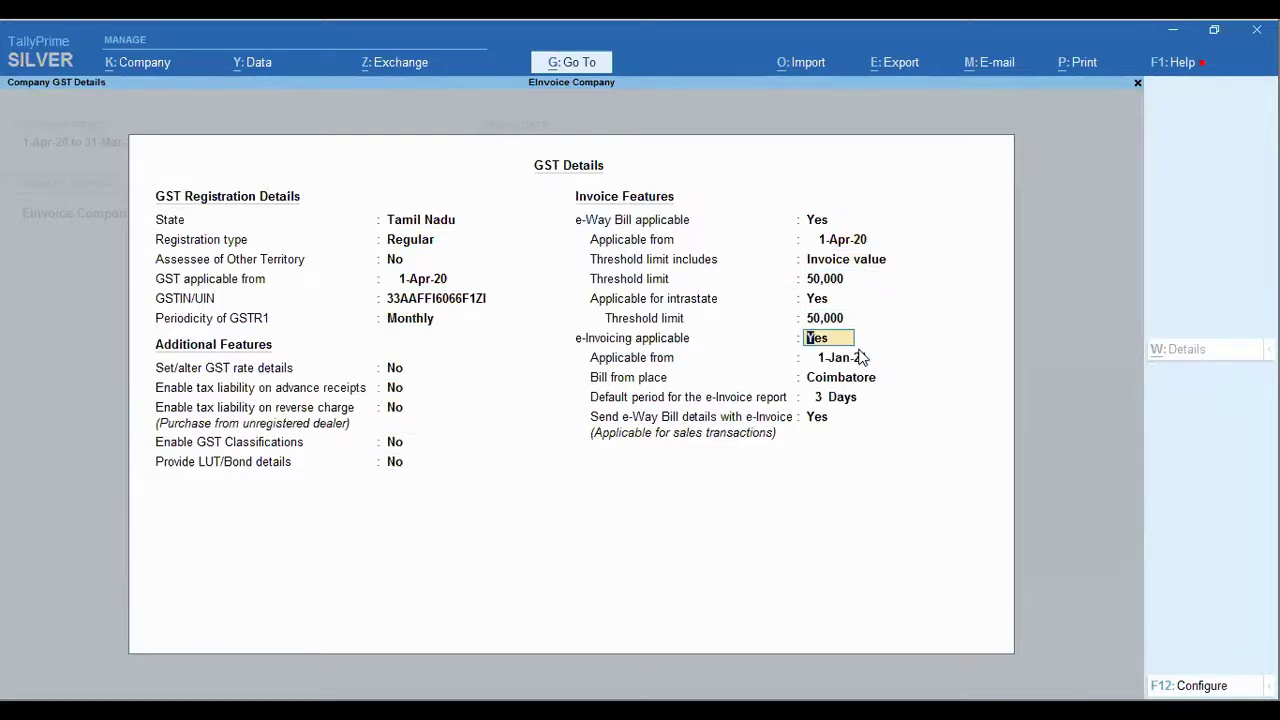
pyautogui.hotkey('ctrl', 'a')
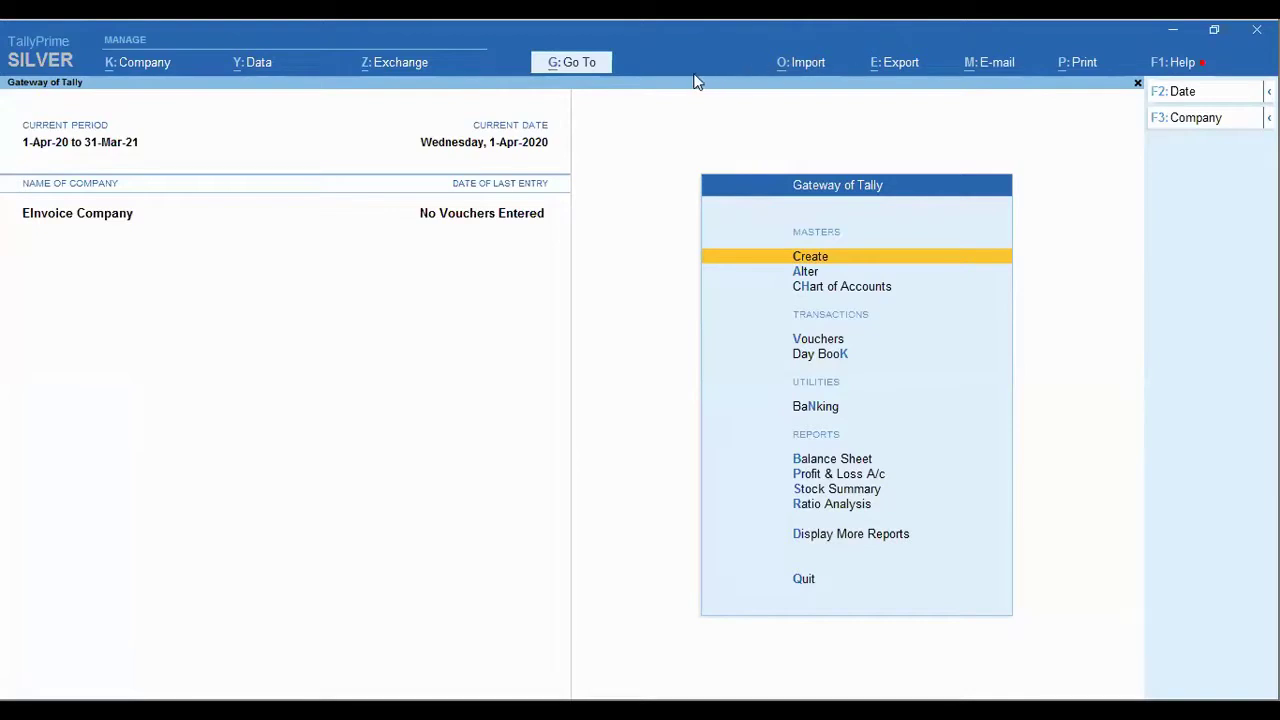
pyautogui.hotkey('alt', 'g')
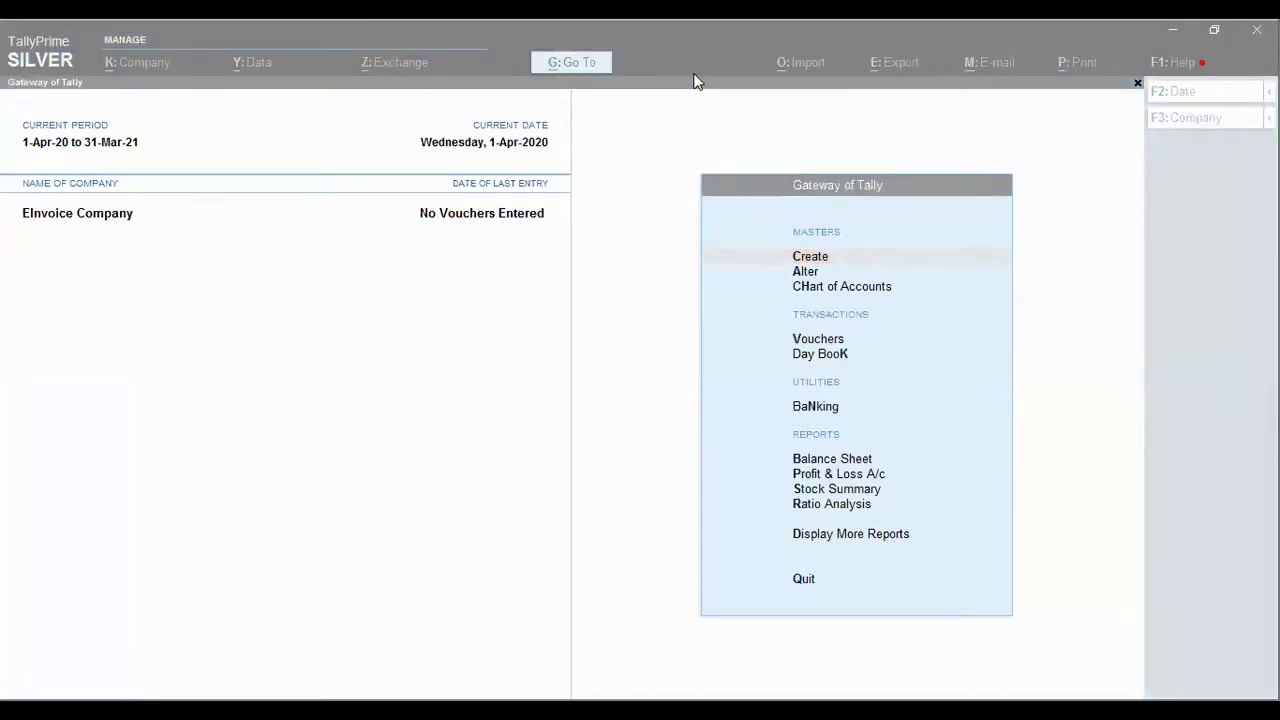
pyautogui.click(697, 82)
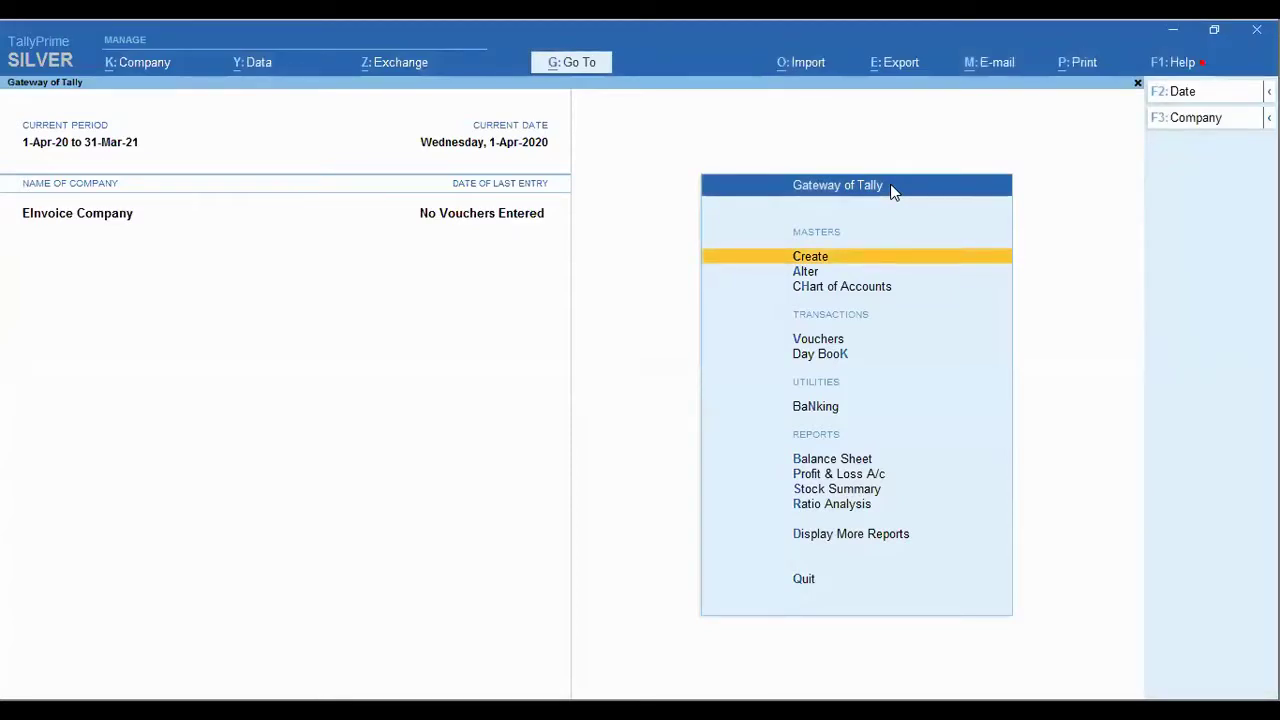
# - Create a new ledger named Customer under Sundry Debtors
pyautogui.press('Return')
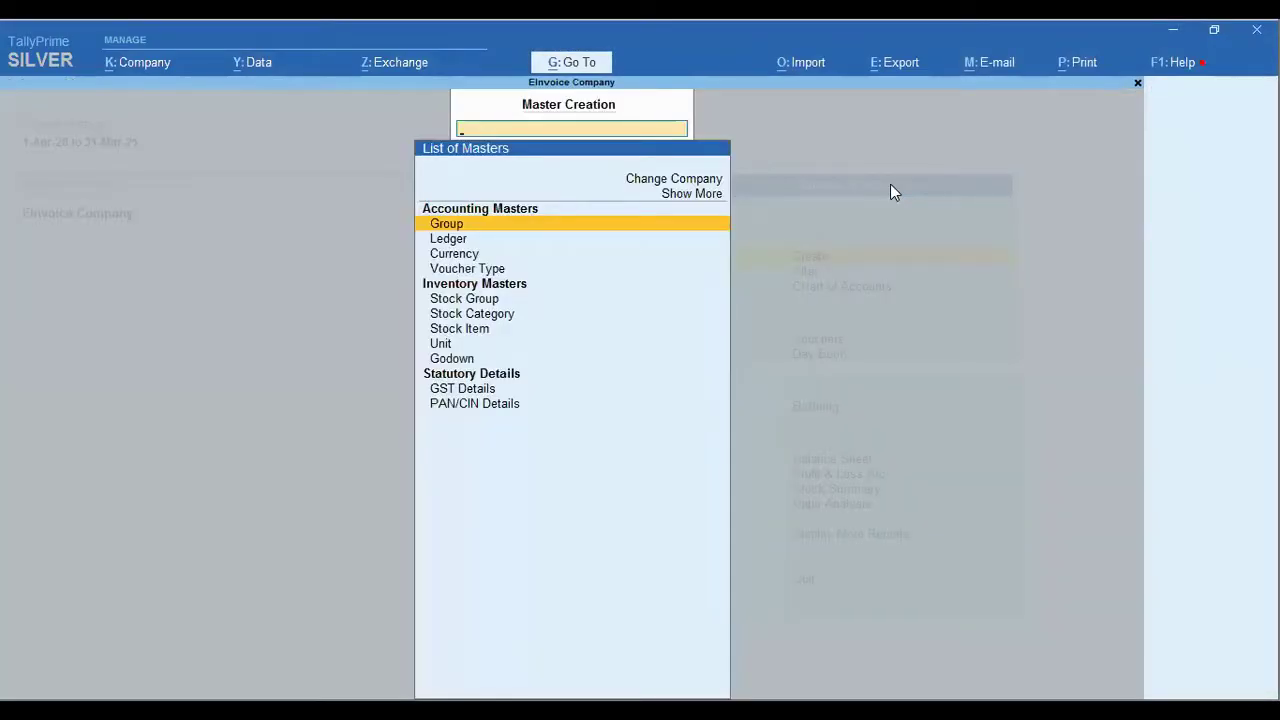
pyautogui.press('Down')
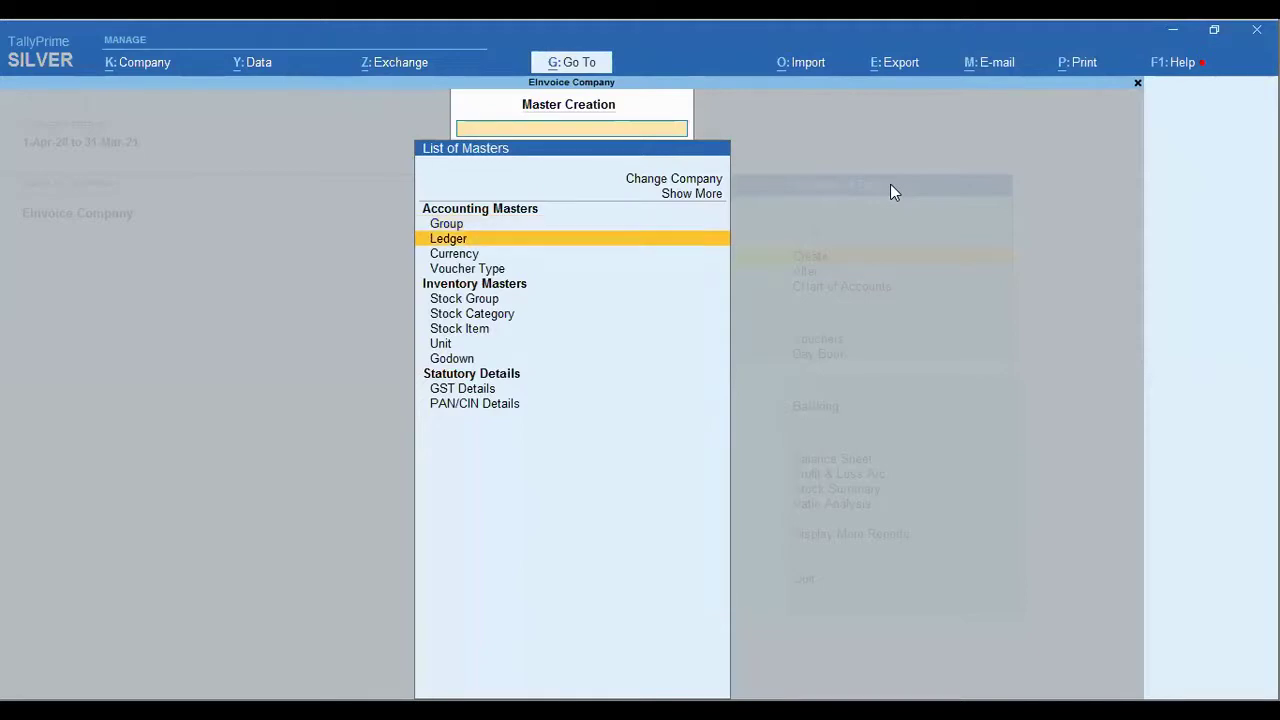
pyautogui.press('Return')
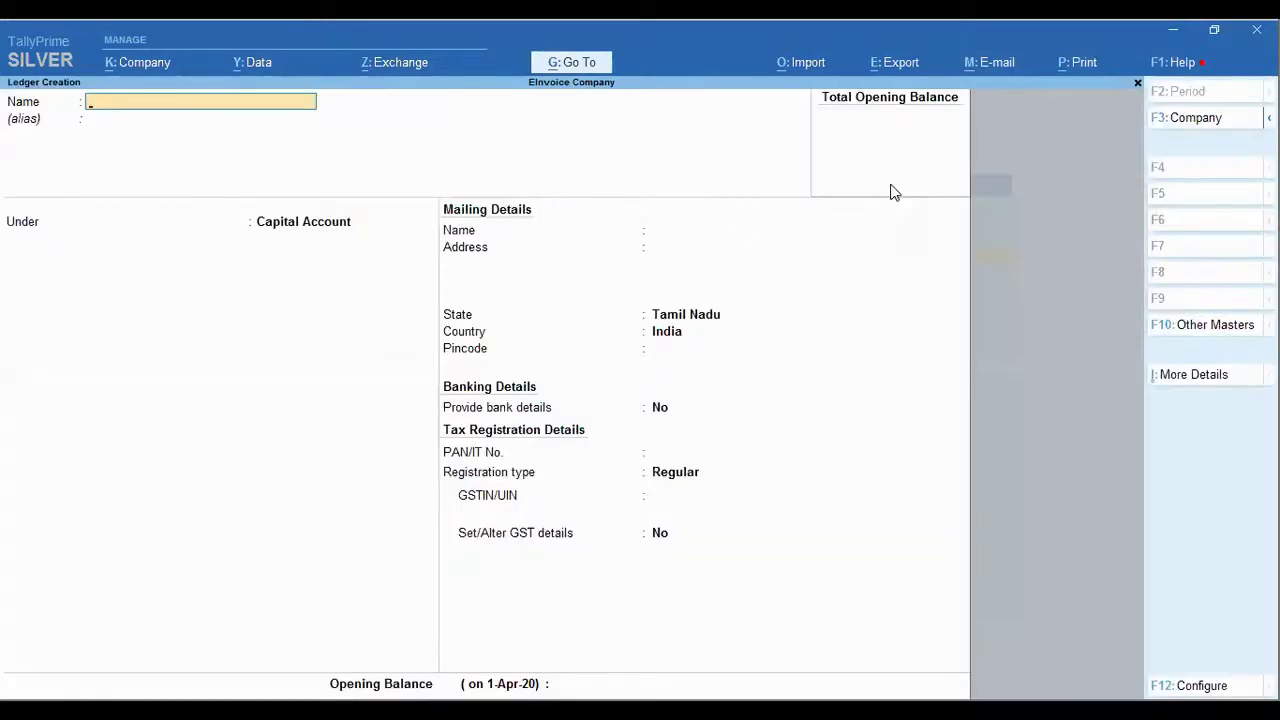
pyautogui.write('Customer')
pyautogui.press('Return')
pyautogui.write('Sund')
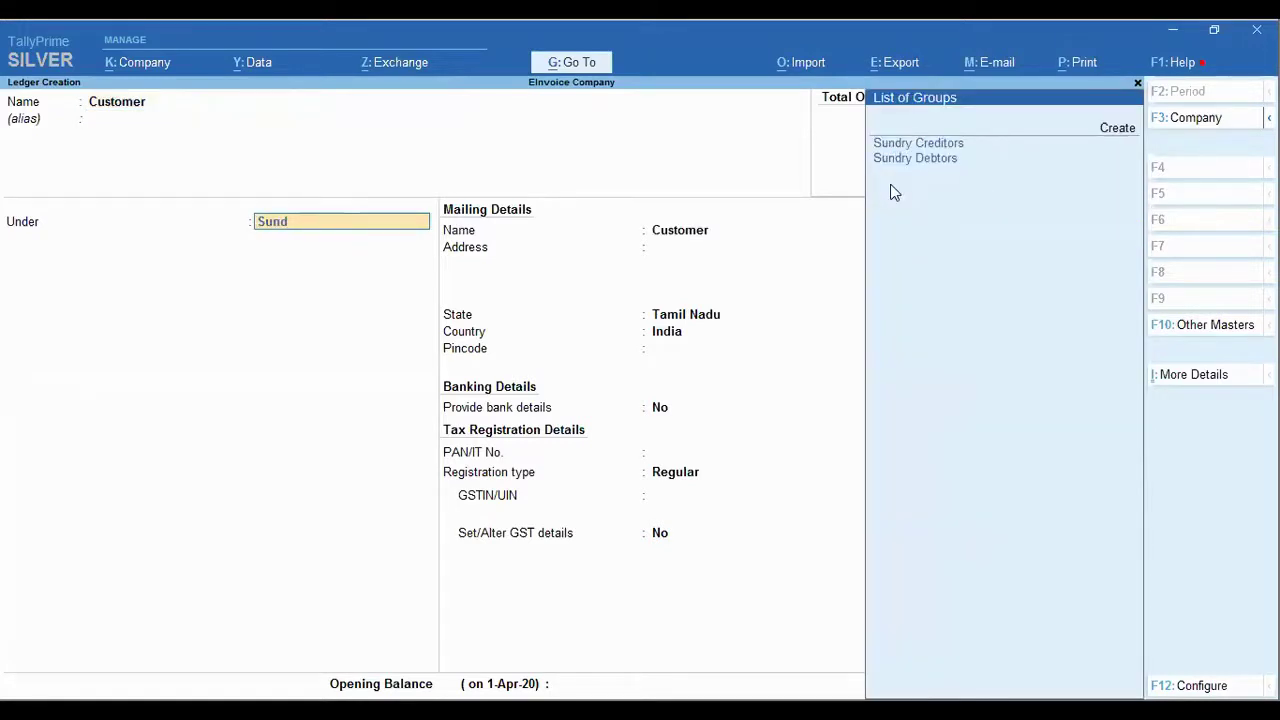
pyautogui.press('Down')
pyautogui.press('Up')
pyautogui.press('Down')
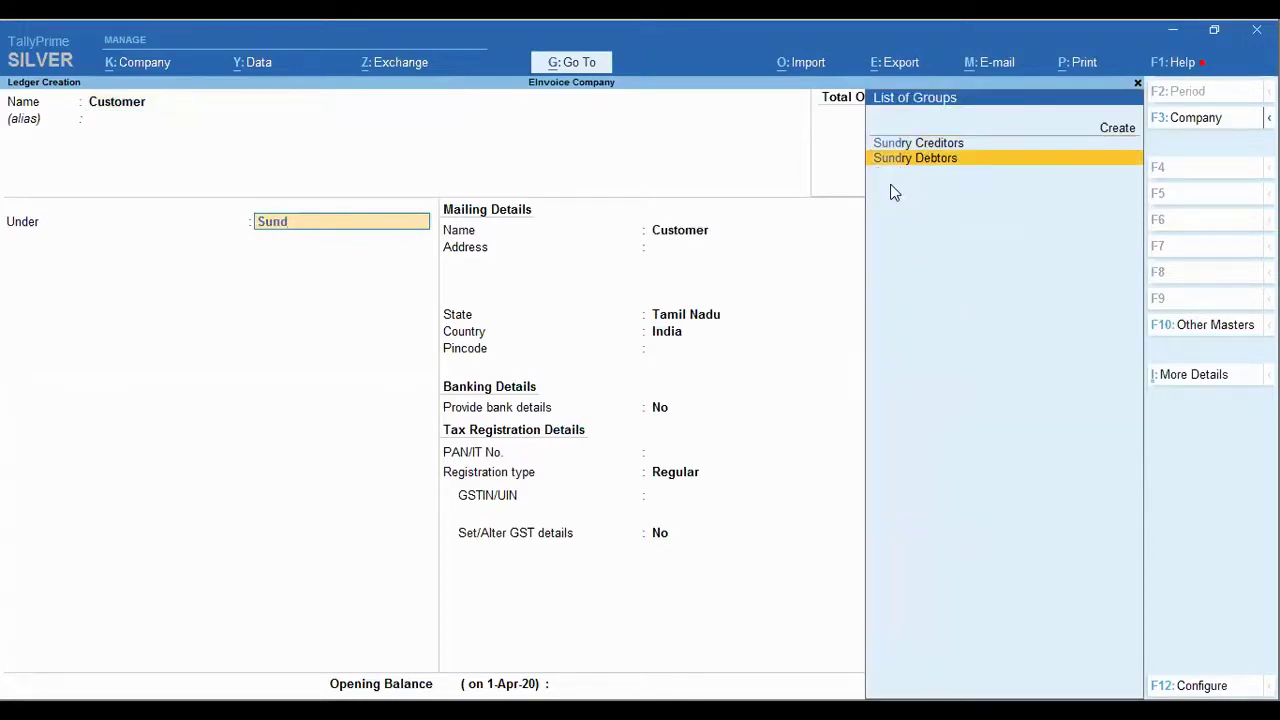
pyautogui.press('Return')
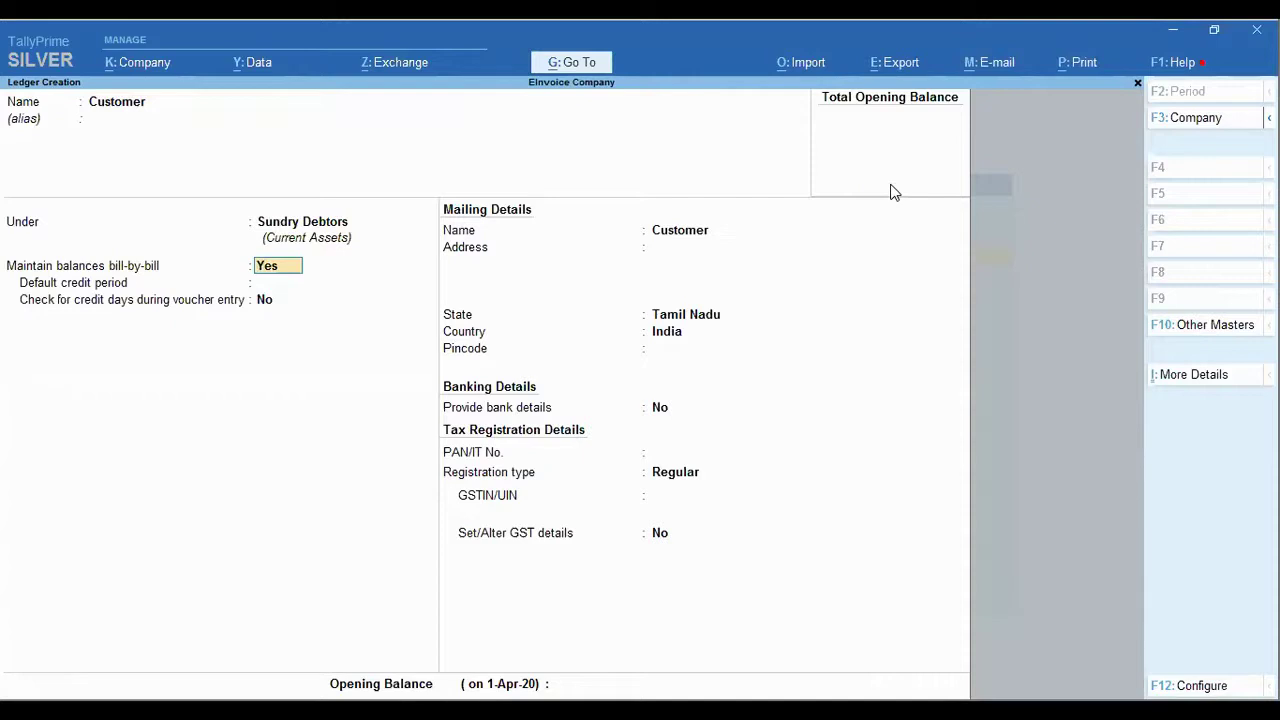
# - Add pincode 600034, Regular GST registration and the customer's GSTIN, then save the ledger
pyautogui.press('Return')
pyautogui.press('Return')
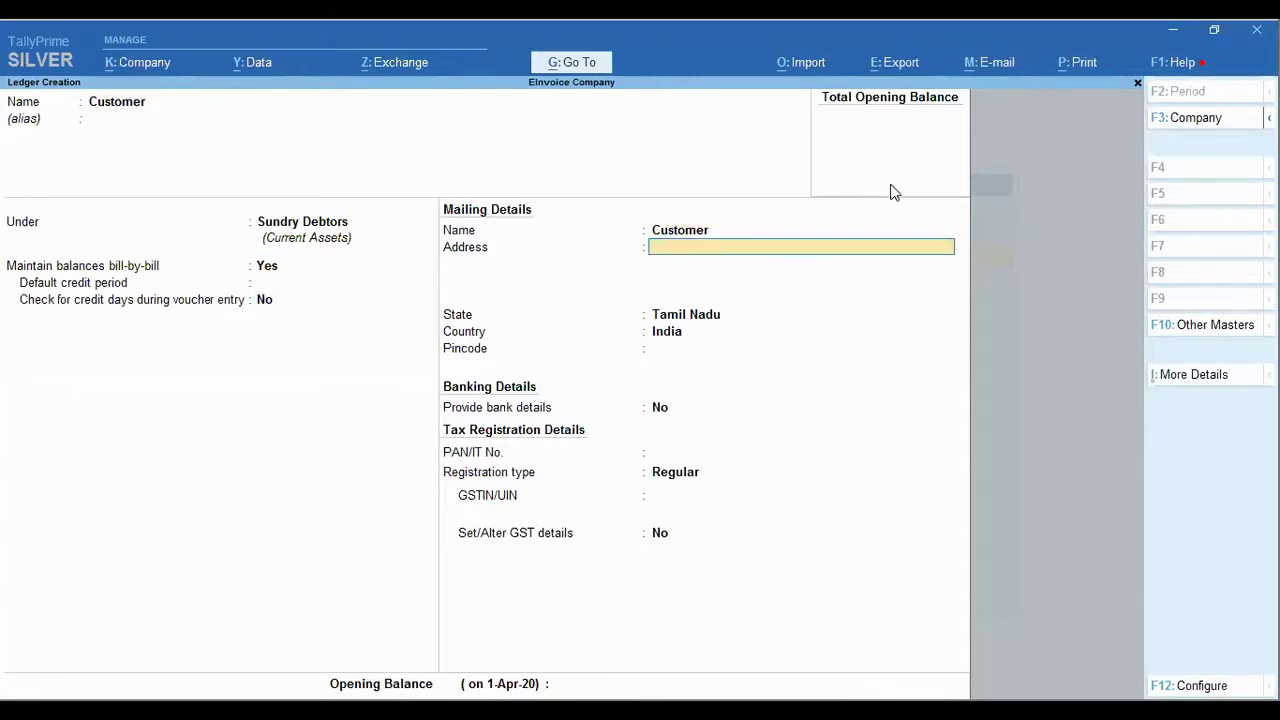
pyautogui.press('Return')
pyautogui.write('6000')
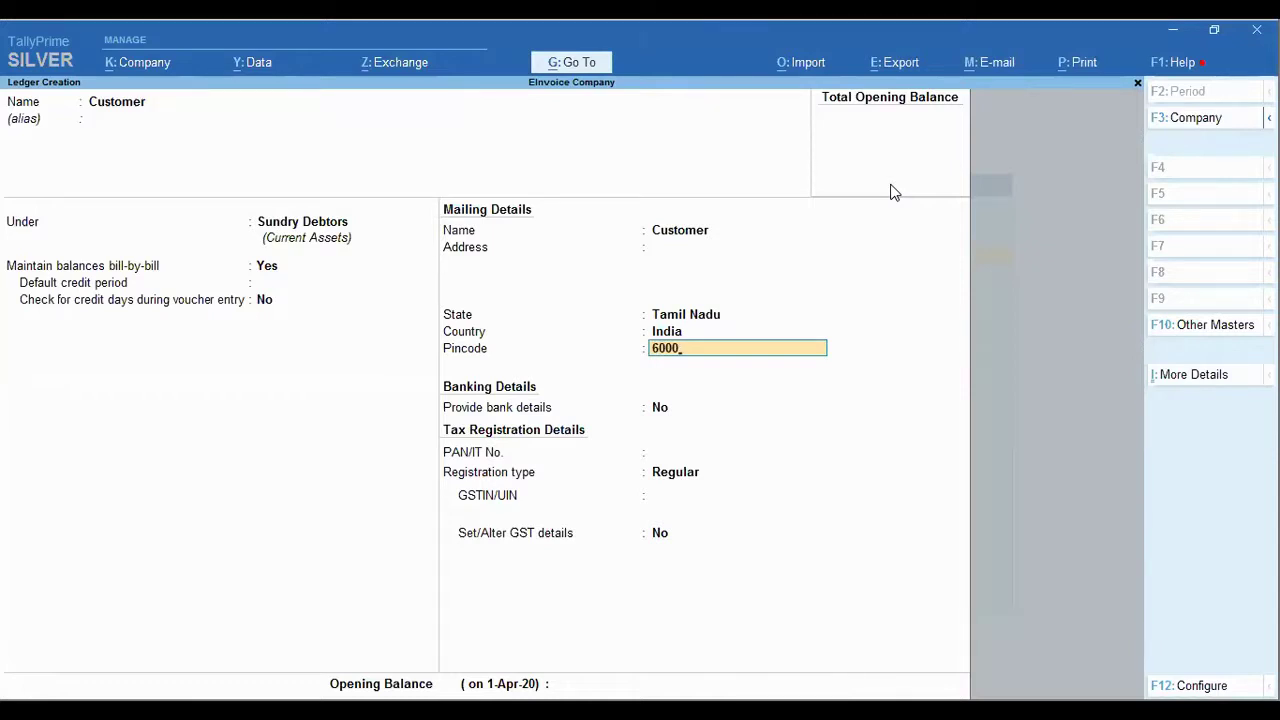
pyautogui.write('34')
pyautogui.press('Return')
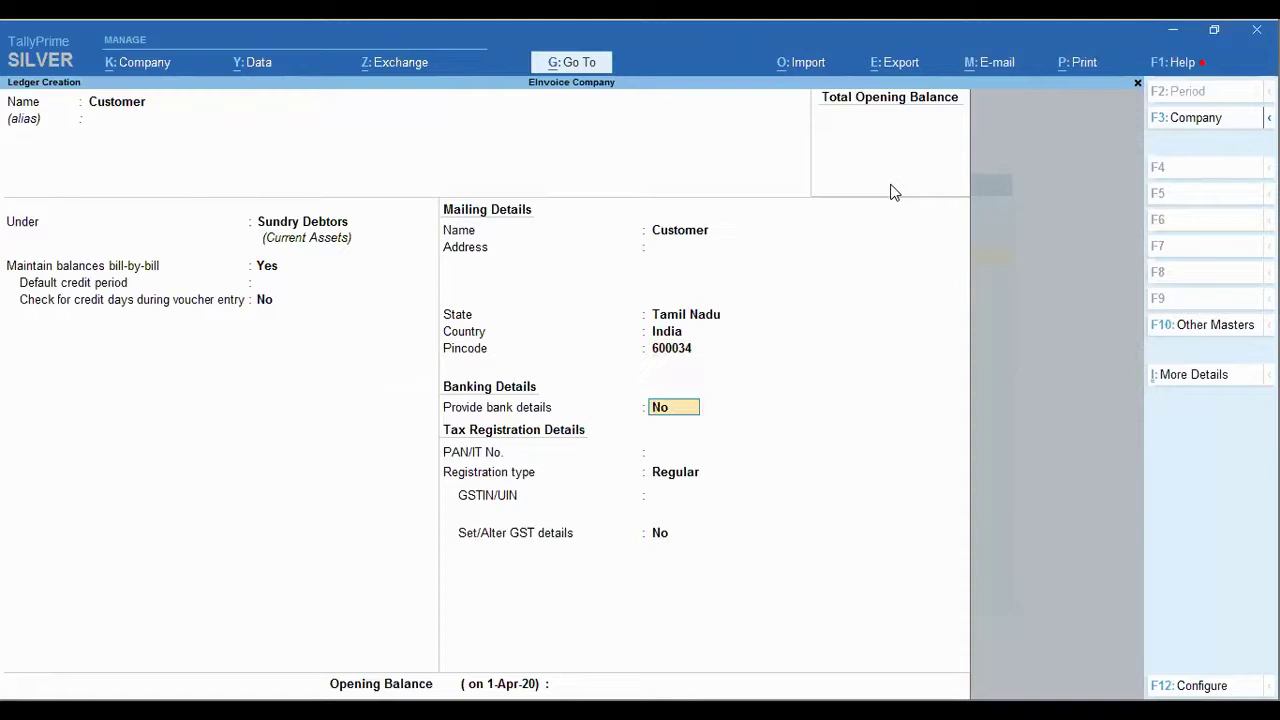
pyautogui.press('Return')
pyautogui.press('Return')
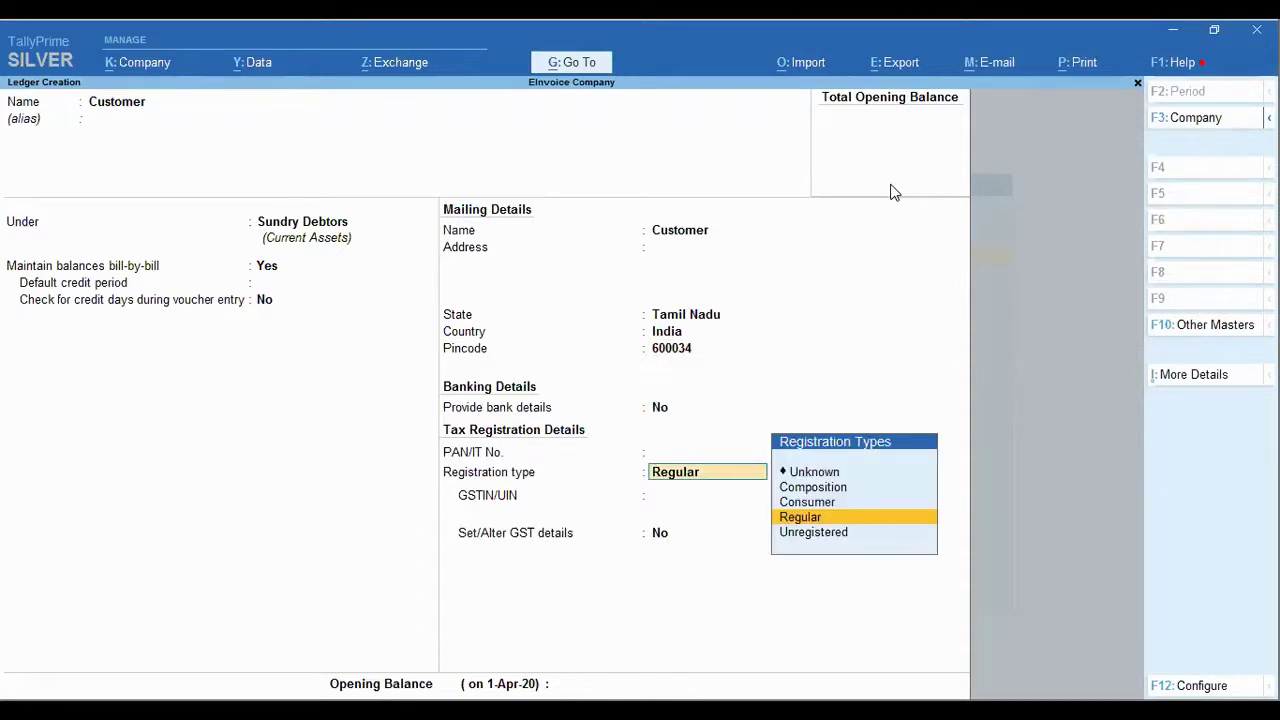
pyautogui.press('Return')
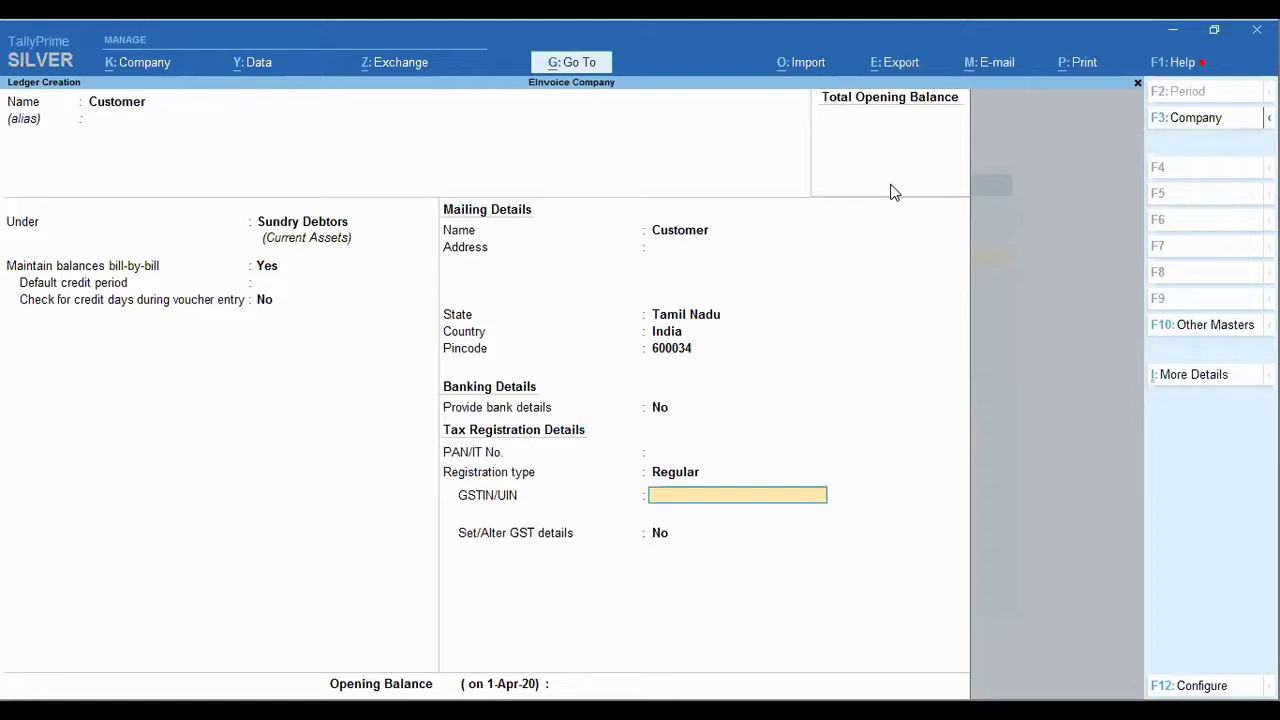
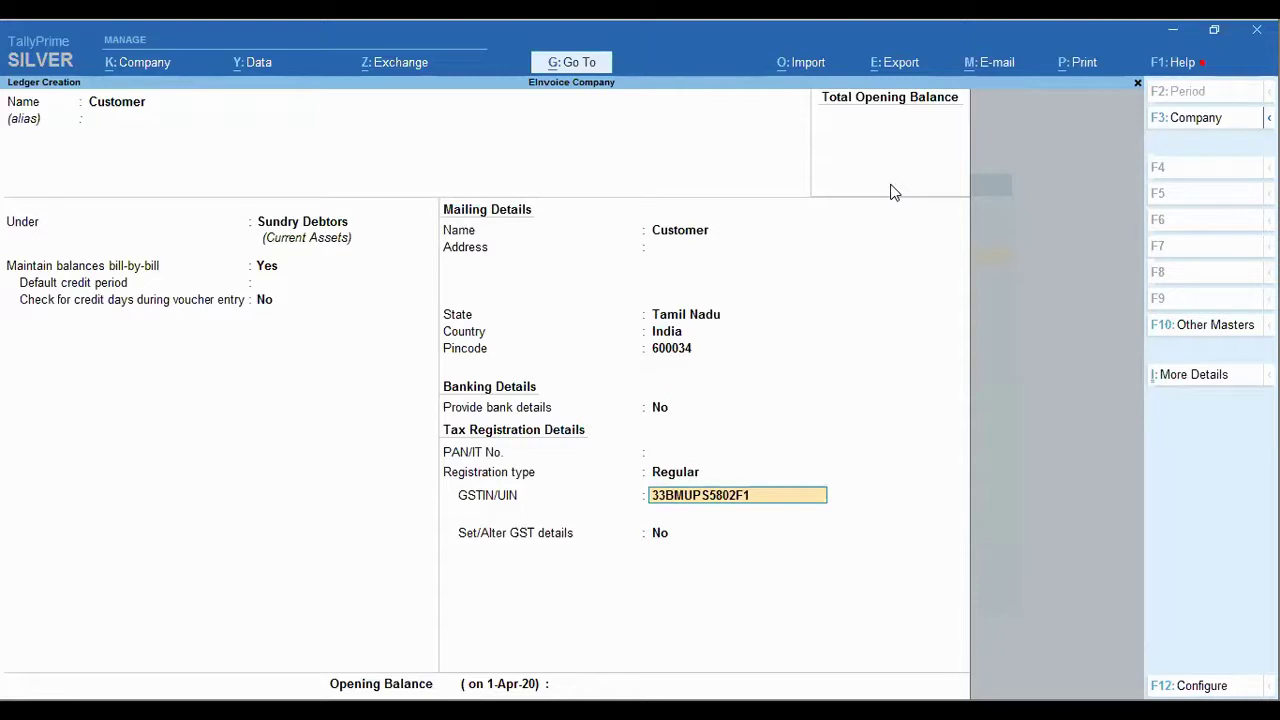
pyautogui.press('Return')
pyautogui.press('Return')
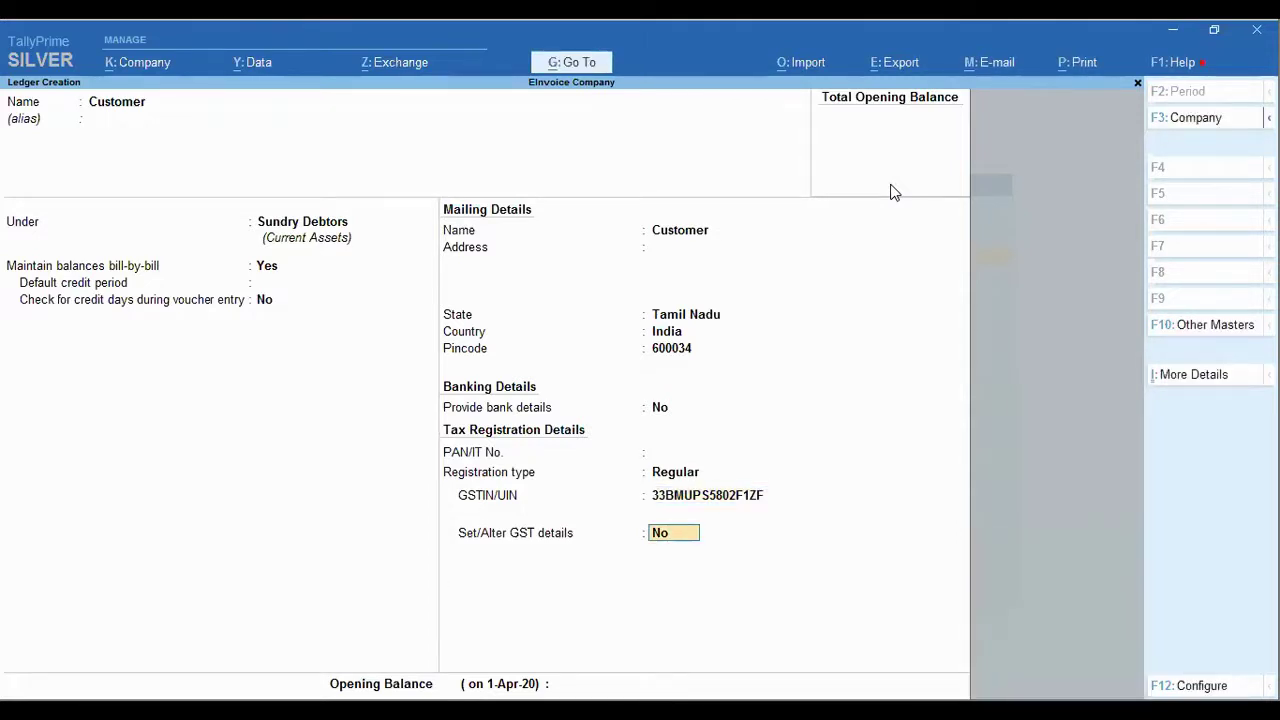
pyautogui.press('BackSpace')
pyautogui.press('Return')
pyautogui.press('Return')
pyautogui.press('Return')
pyautogui.press('y')
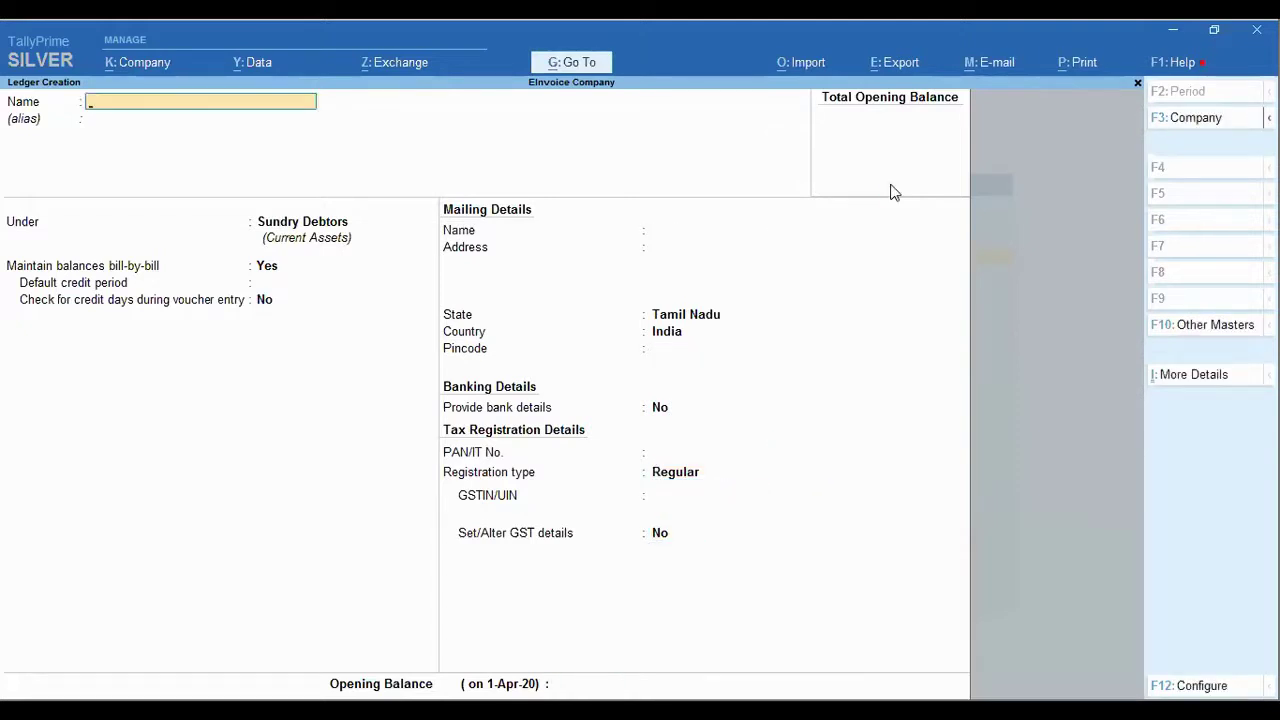
pyautogui.press('Escape')
pyautogui.press('Escape')
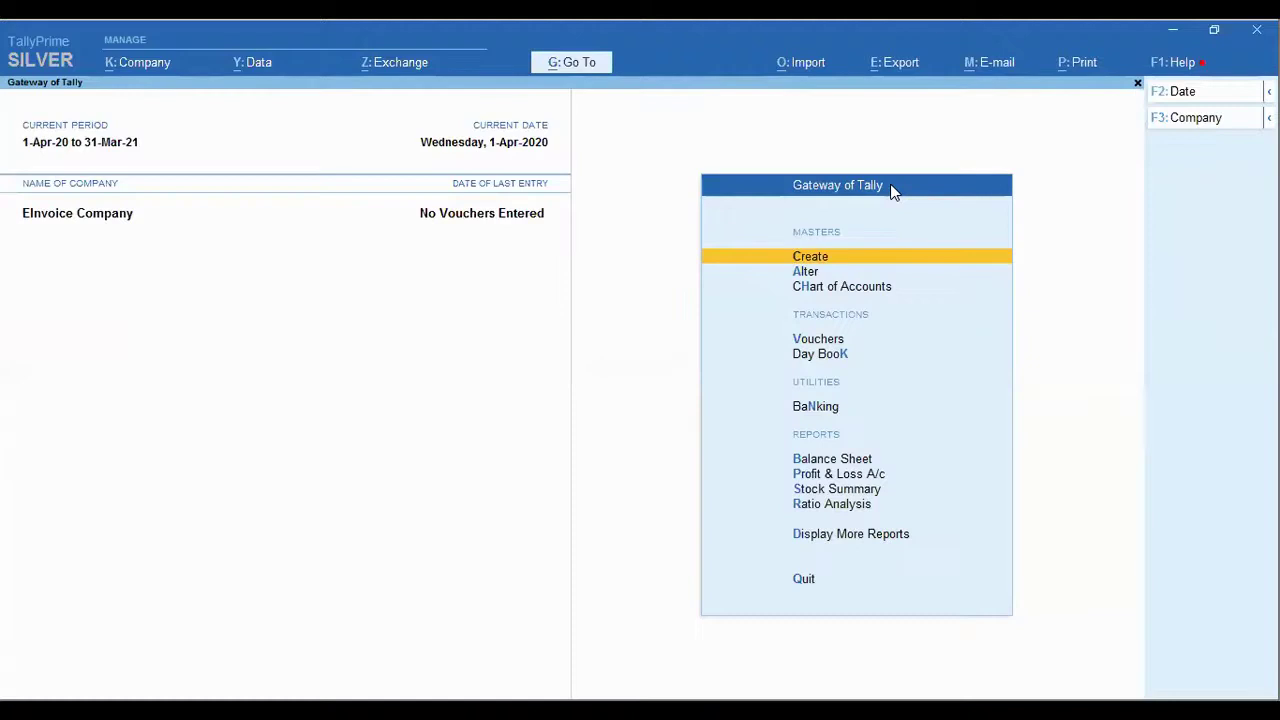
# - Start a Sales voucher with Customer as the party and bring up the voucher mode choices
pyautogui.press('v')
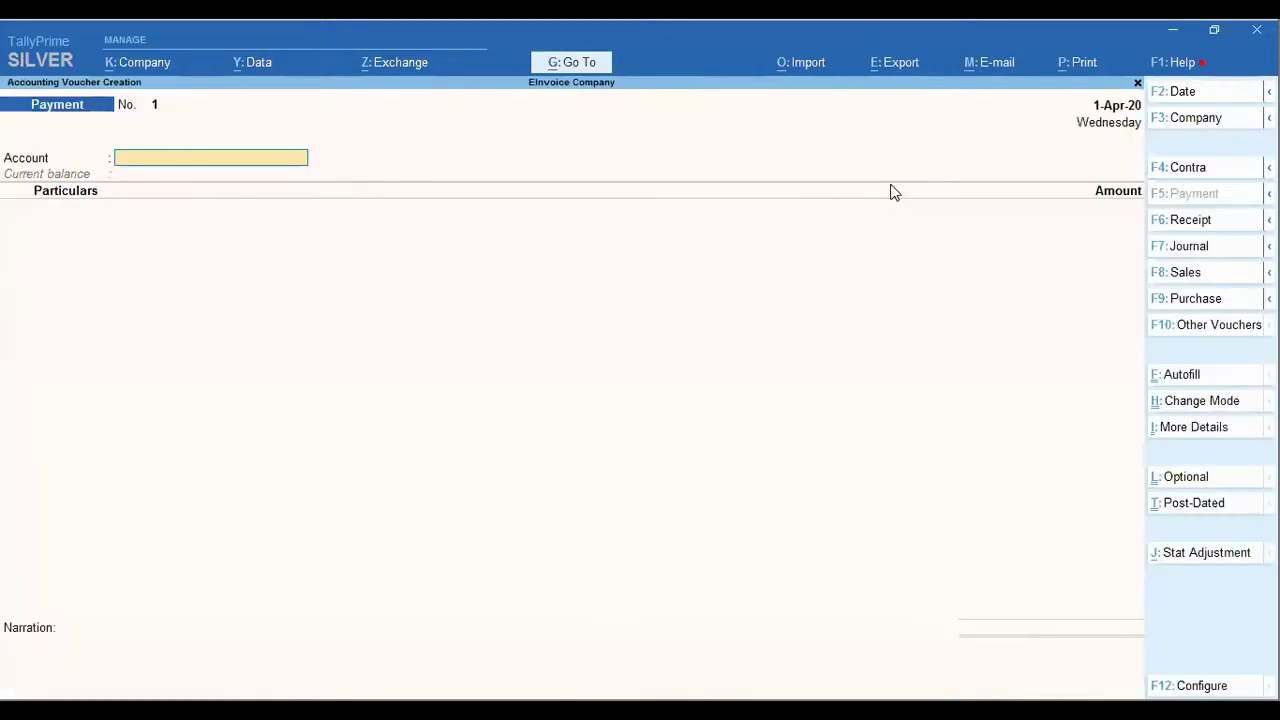
pyautogui.press('F8')
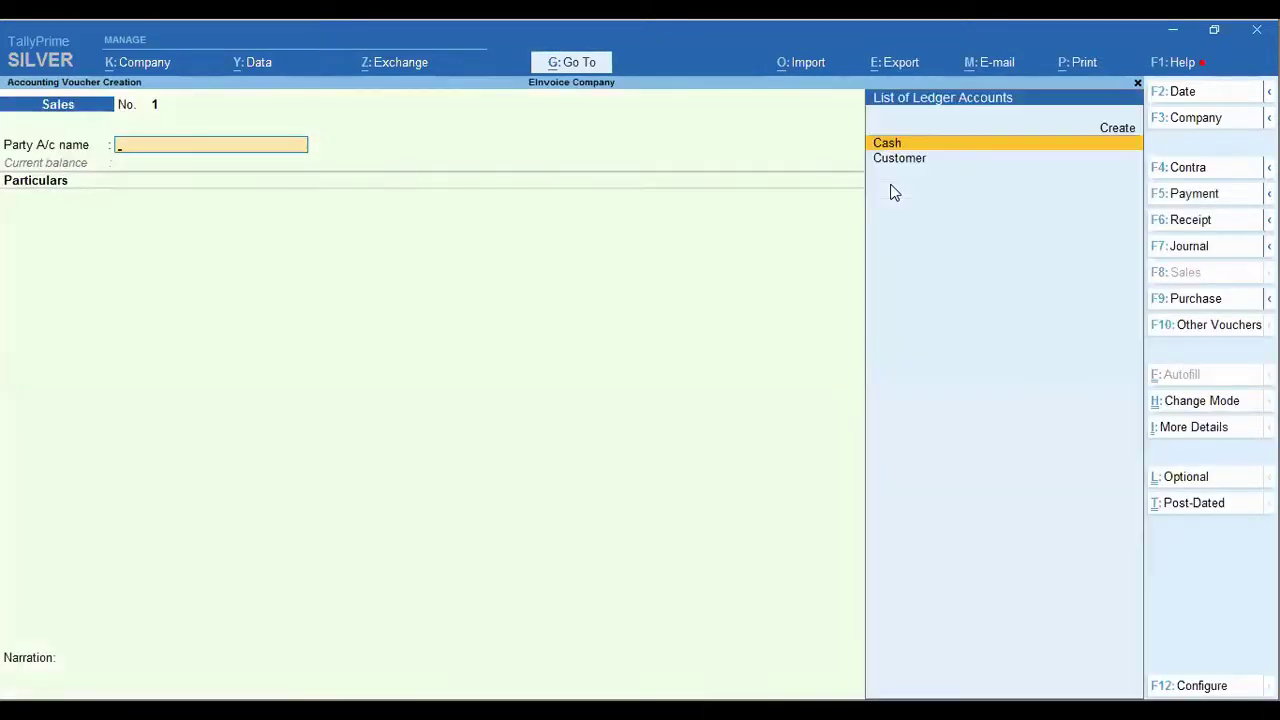
pyautogui.press('Down')
pyautogui.press('Return')
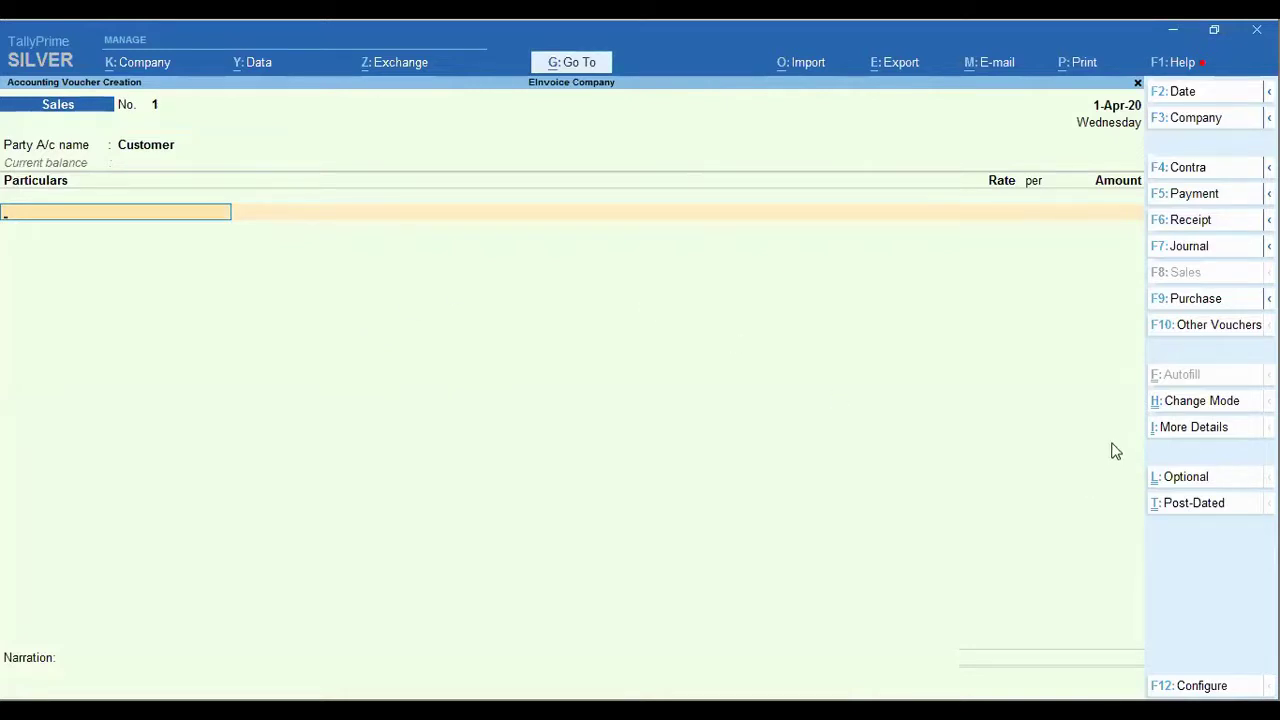
pyautogui.click(1195, 402)
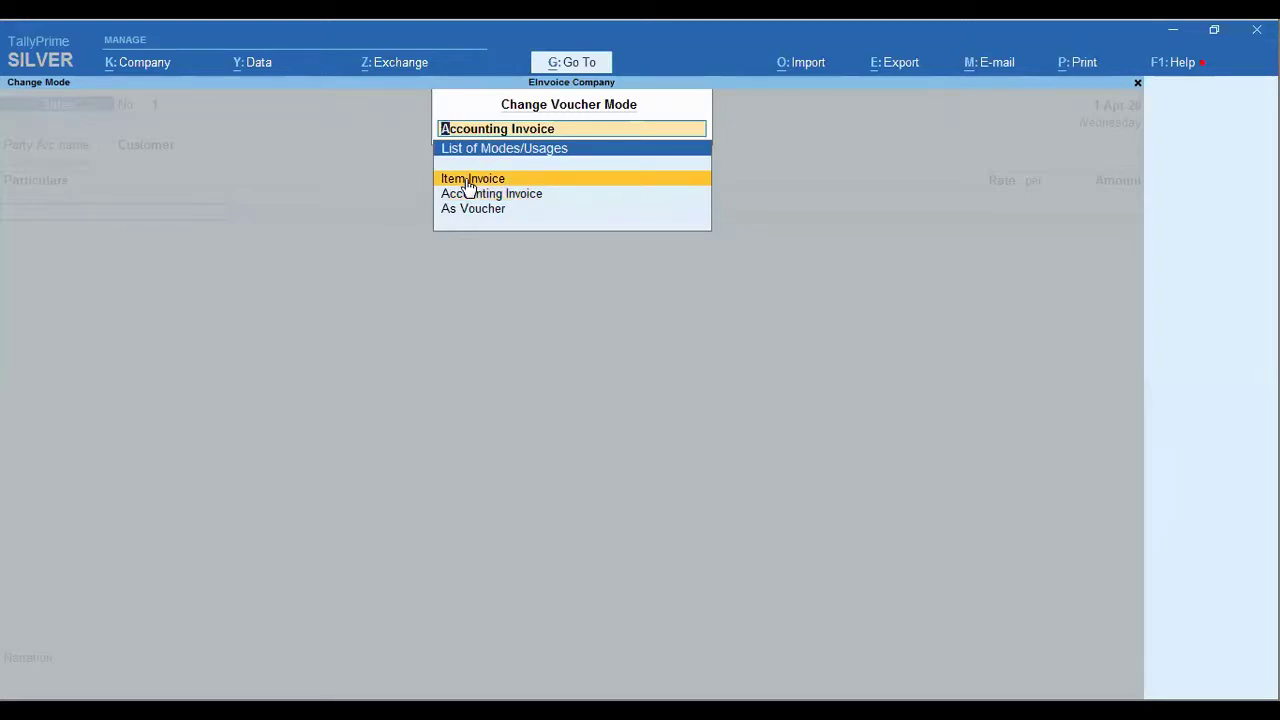
# - Switch Sales voucher No. 1 to Item Invoice mode and reach the Sales ledger field
pyautogui.press('Return')
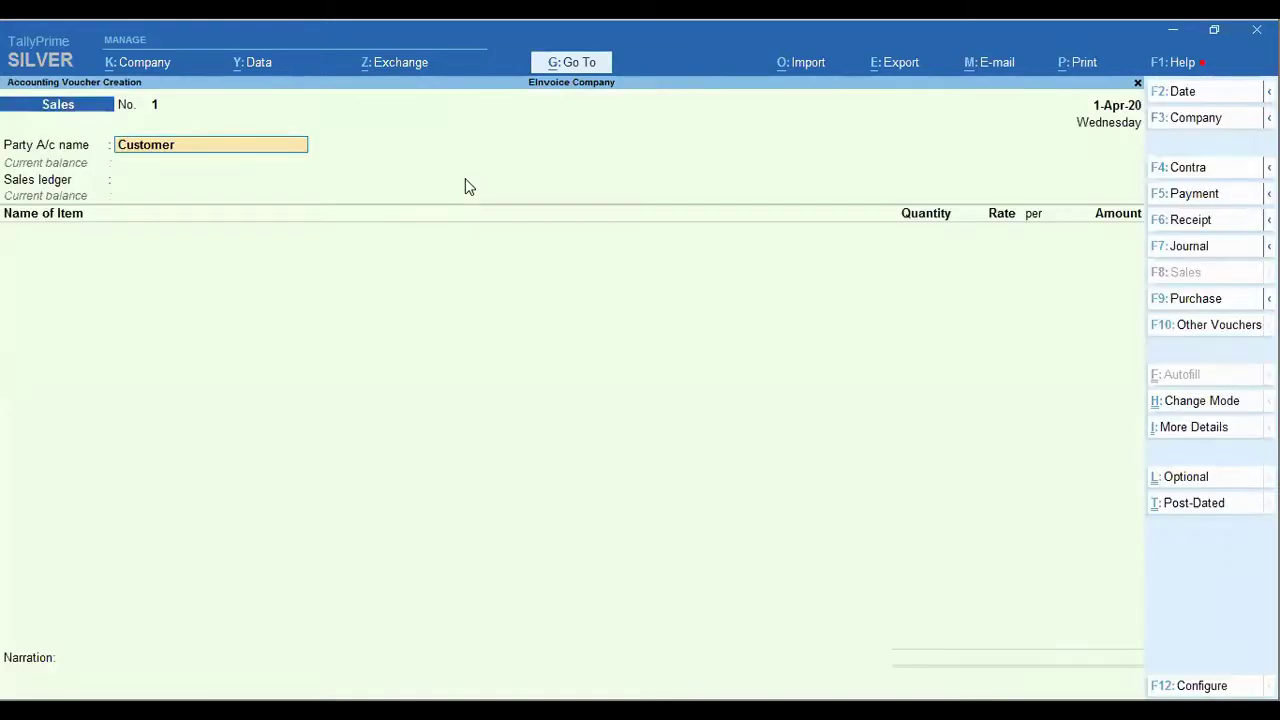
pyautogui.press('Return')
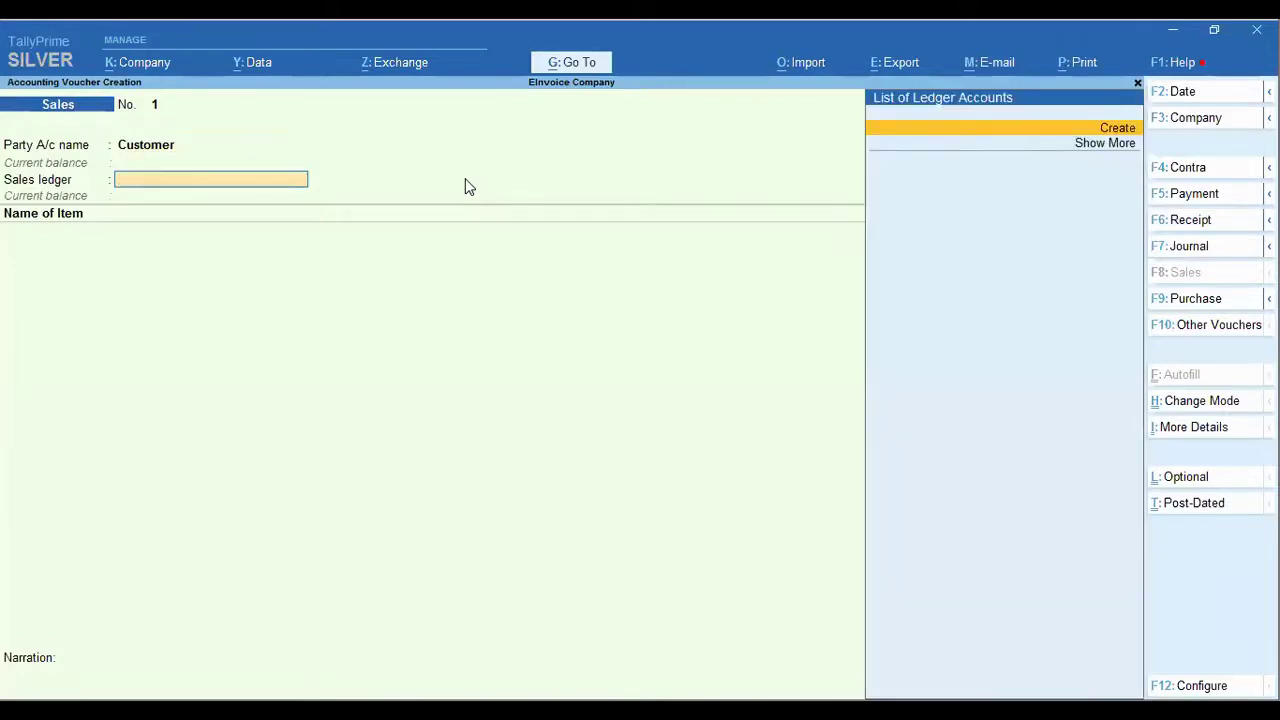
# - Create a 'Sales' ledger under Sales Accounts with Goods as type of supply and save it
pyautogui.hotkey('alt', 'c')
pyautogui.write('Sa')
pyautogui.press('BackSpace')
pyautogui.write('ales')
pyautogui.press('Return')
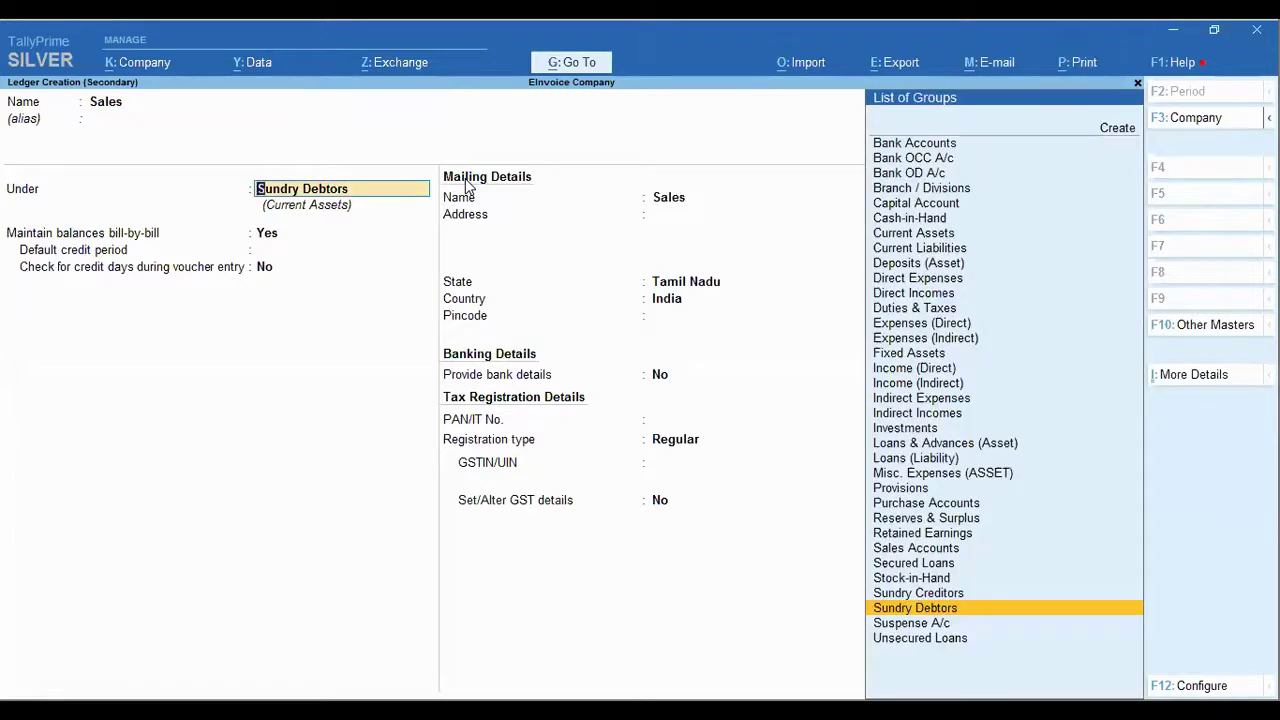
pyautogui.write('Sale')
pyautogui.press('Return')
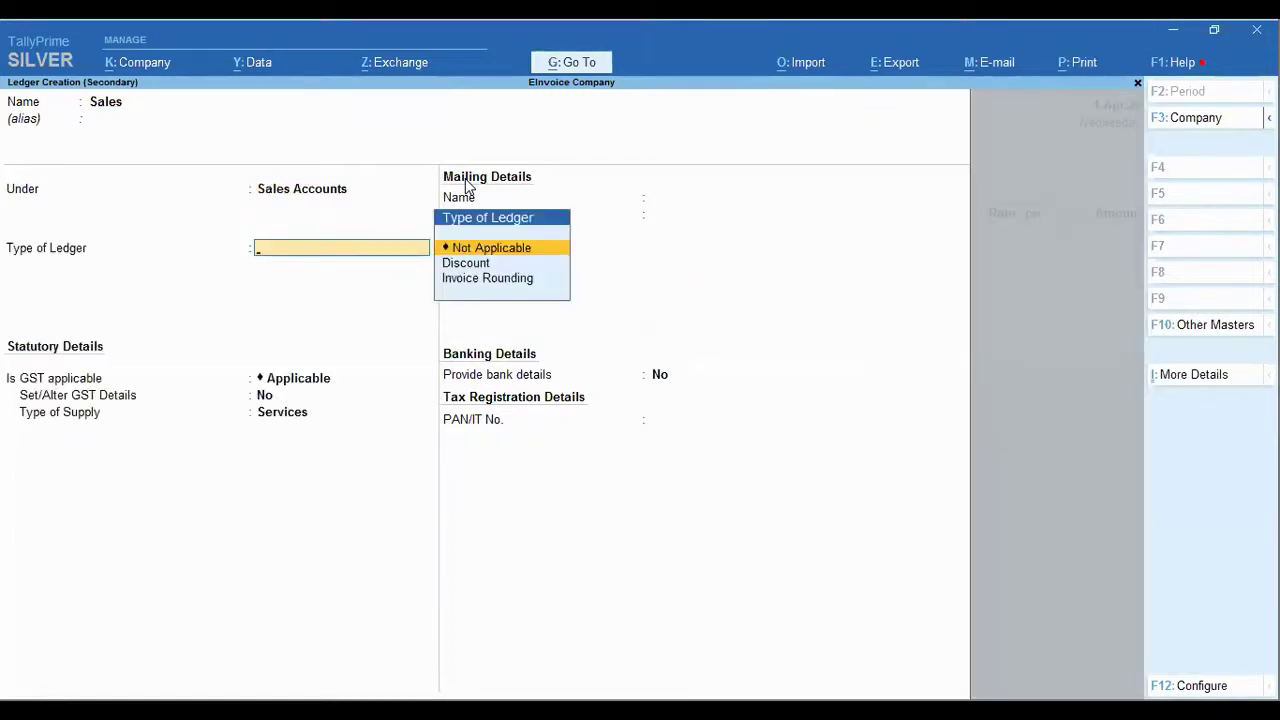
pyautogui.press('Return')
pyautogui.press('Return')
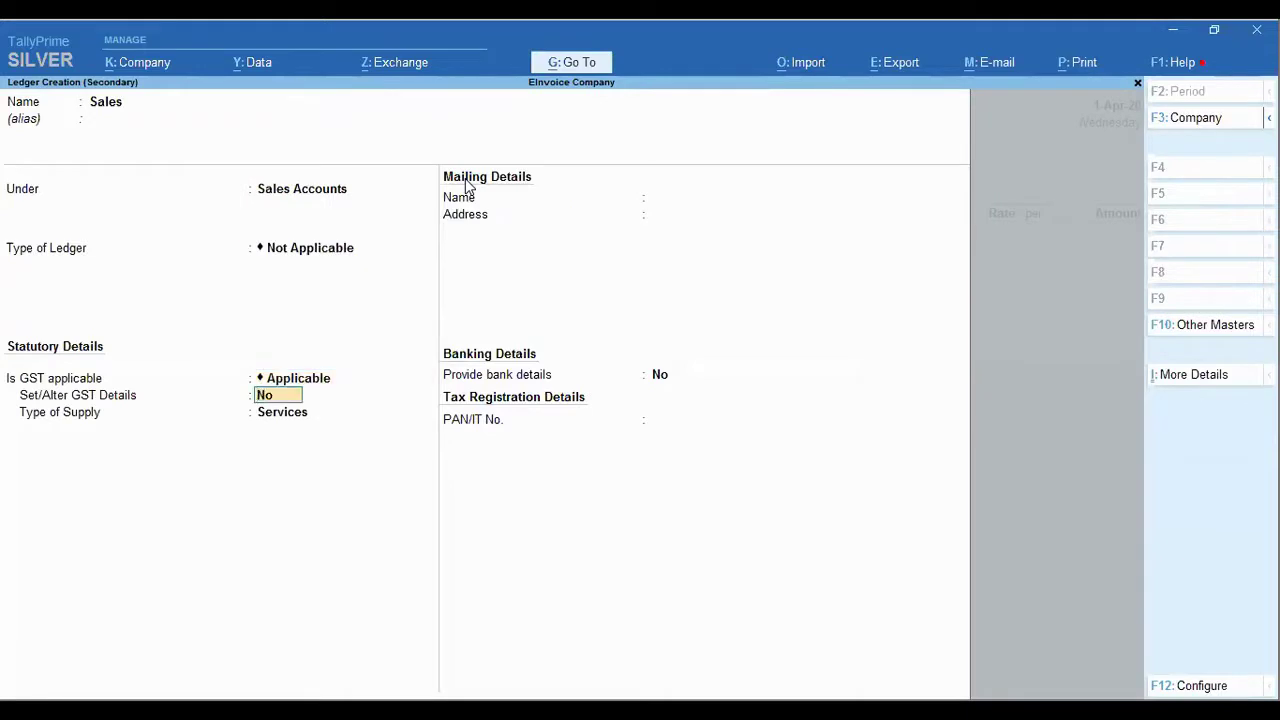
pyautogui.press('Return')
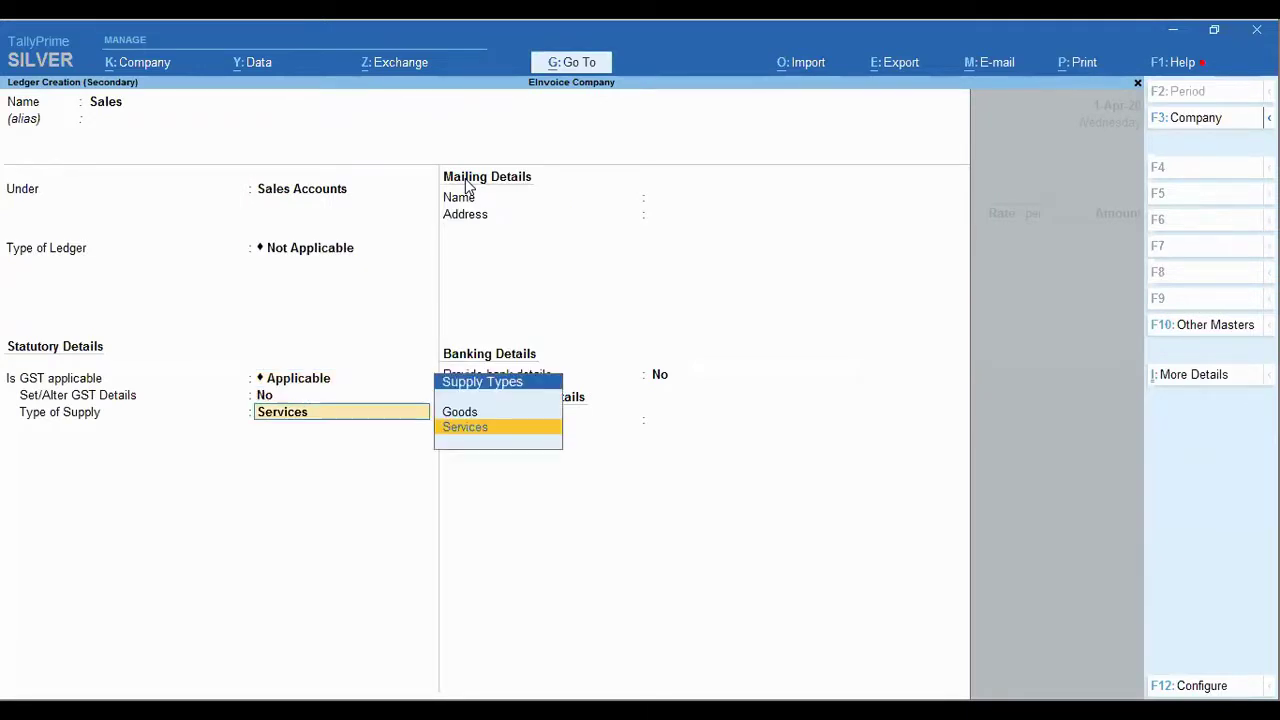
pyautogui.press('Up')
pyautogui.press('Return')
pyautogui.press('ctrl')
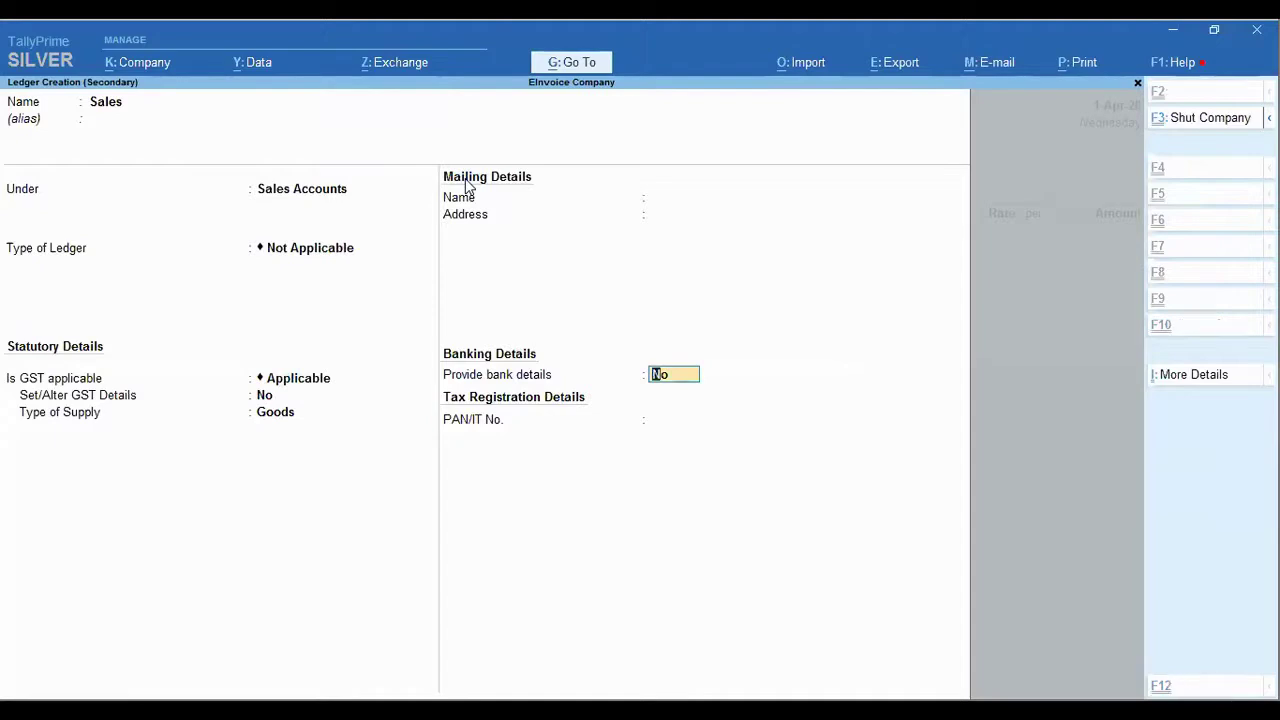
pyautogui.hotkey('ctrl', 'a')
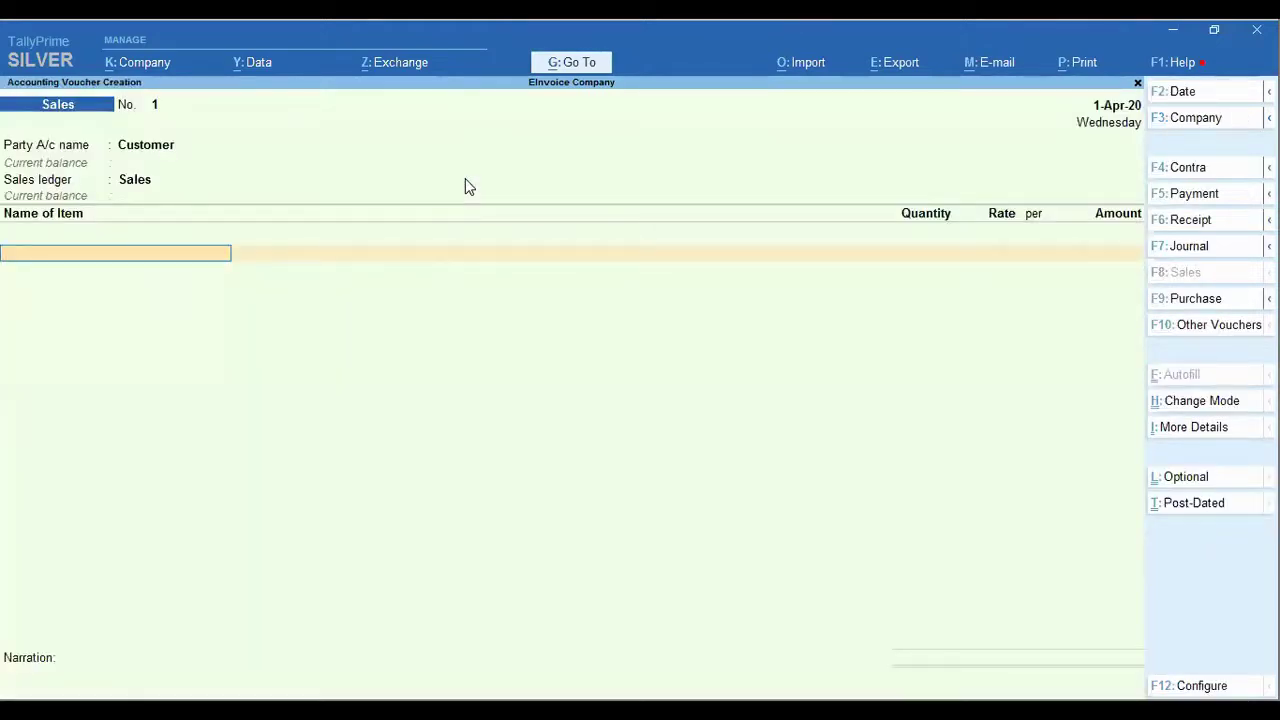
pyautogui.hotkey('alt', 'c')
# - Name the new stock item Product and place it under Primary
pyautogui.write('Product')
pyautogui.press('Return')
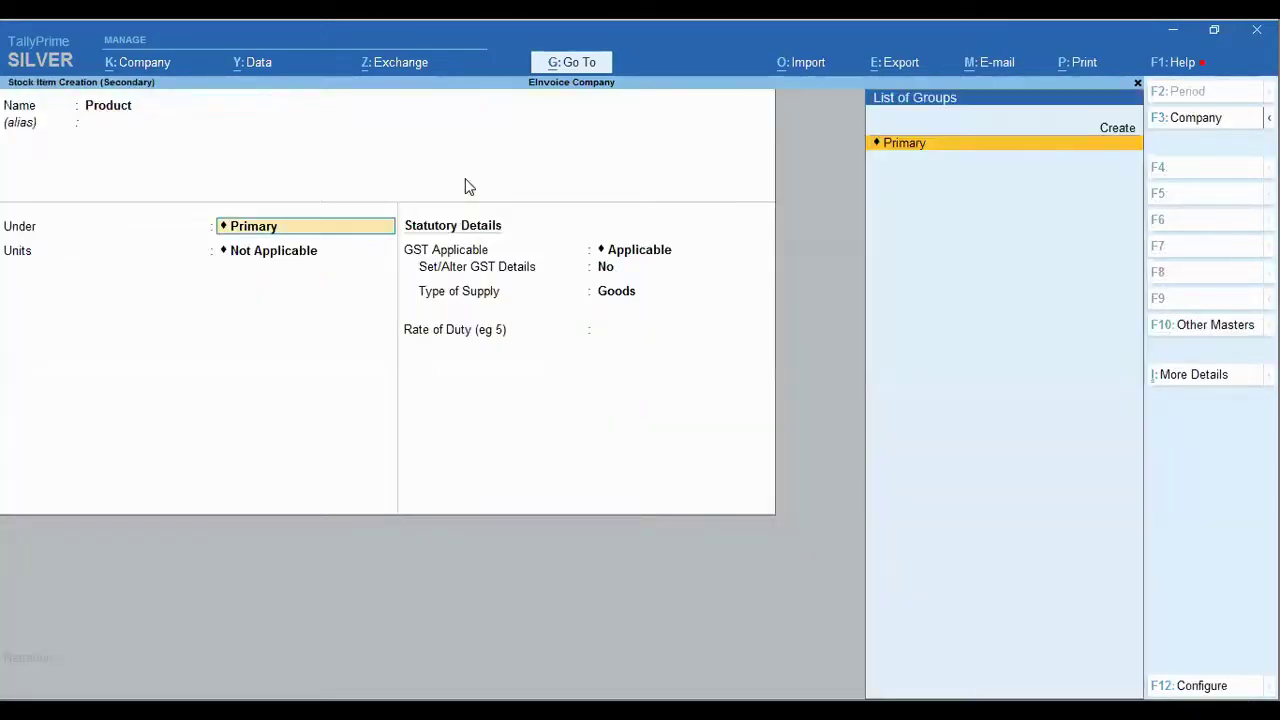
pyautogui.press('Return')
pyautogui.hotkey('alt', 'c')
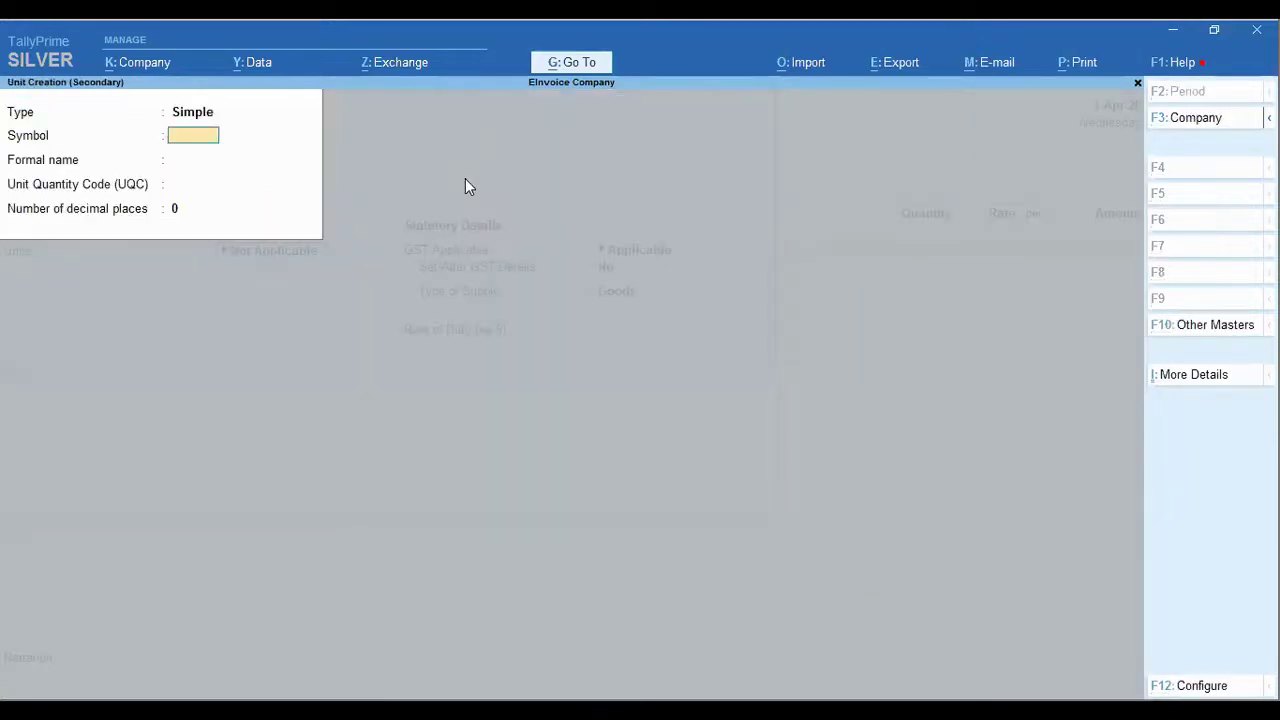
# - Create unit Nos (Numbers, UQC NOS-NUMBERS) and enable GST details for Product
pyautogui.write('Nos')
pyautogui.press('Return')
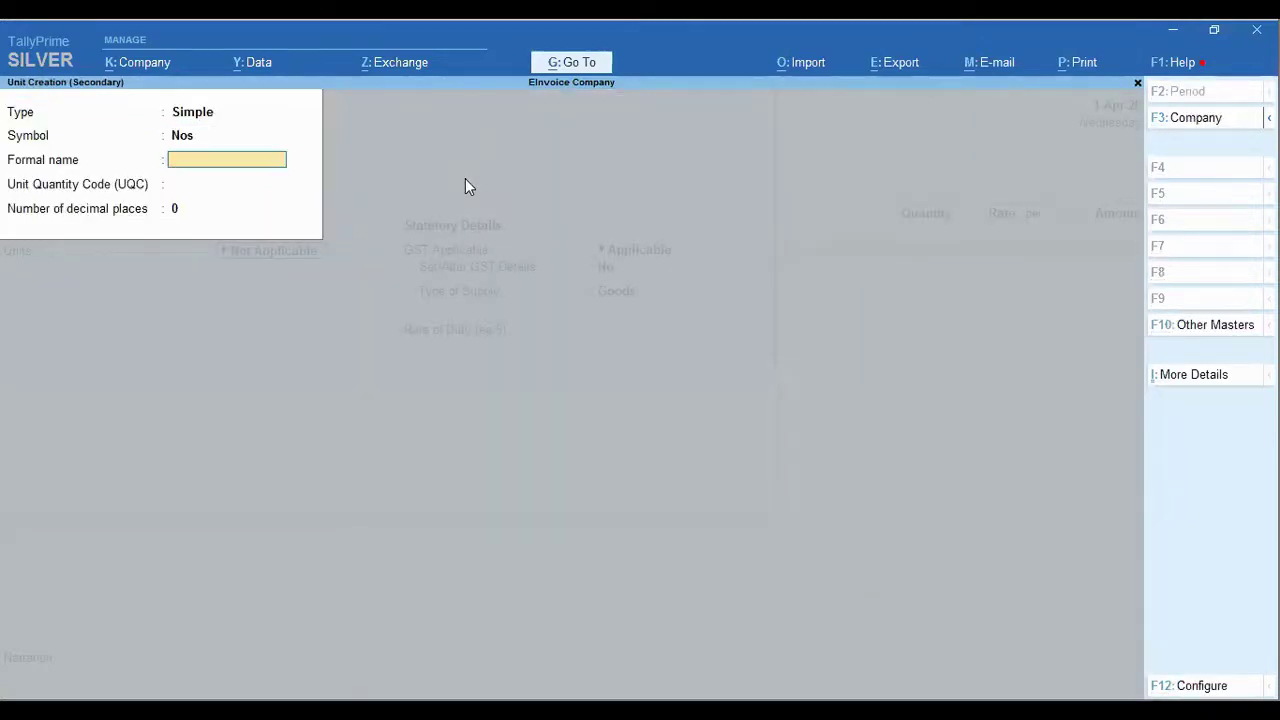
pyautogui.write('Numbers')
pyautogui.press('Return')
pyautogui.write('n')
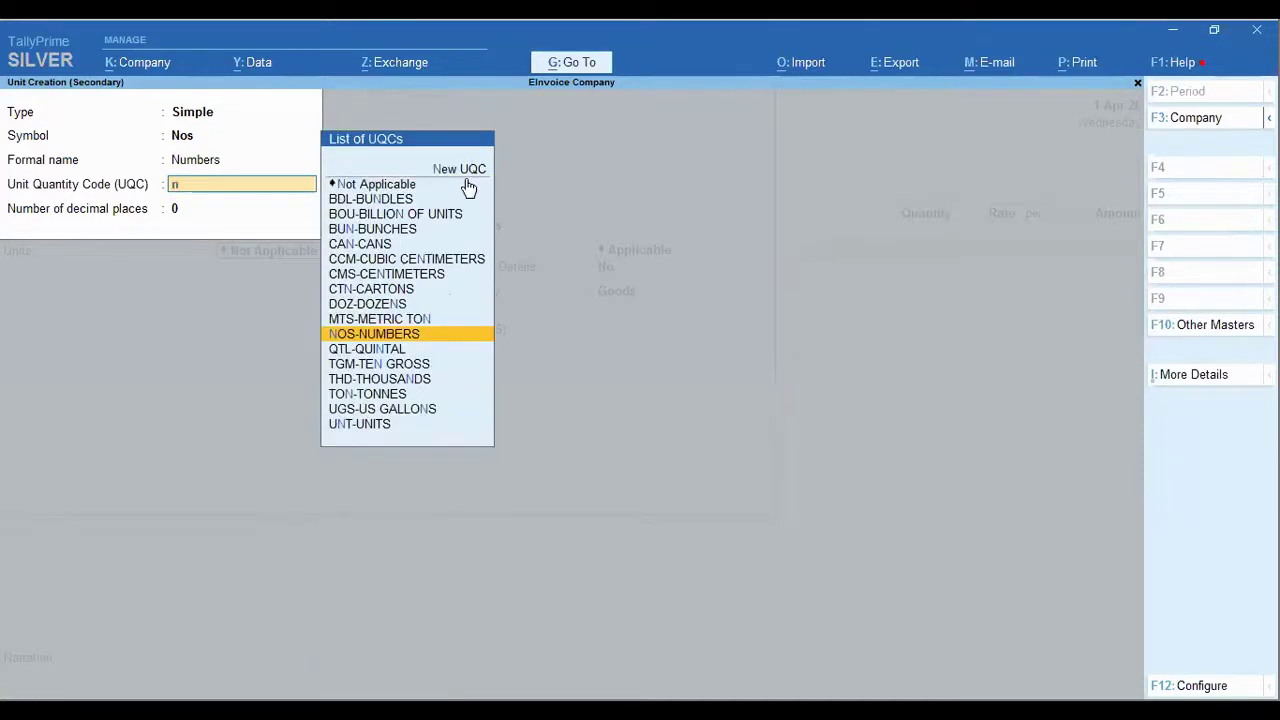
pyautogui.press('Return')
pyautogui.hotkey('ctrl', 'a')
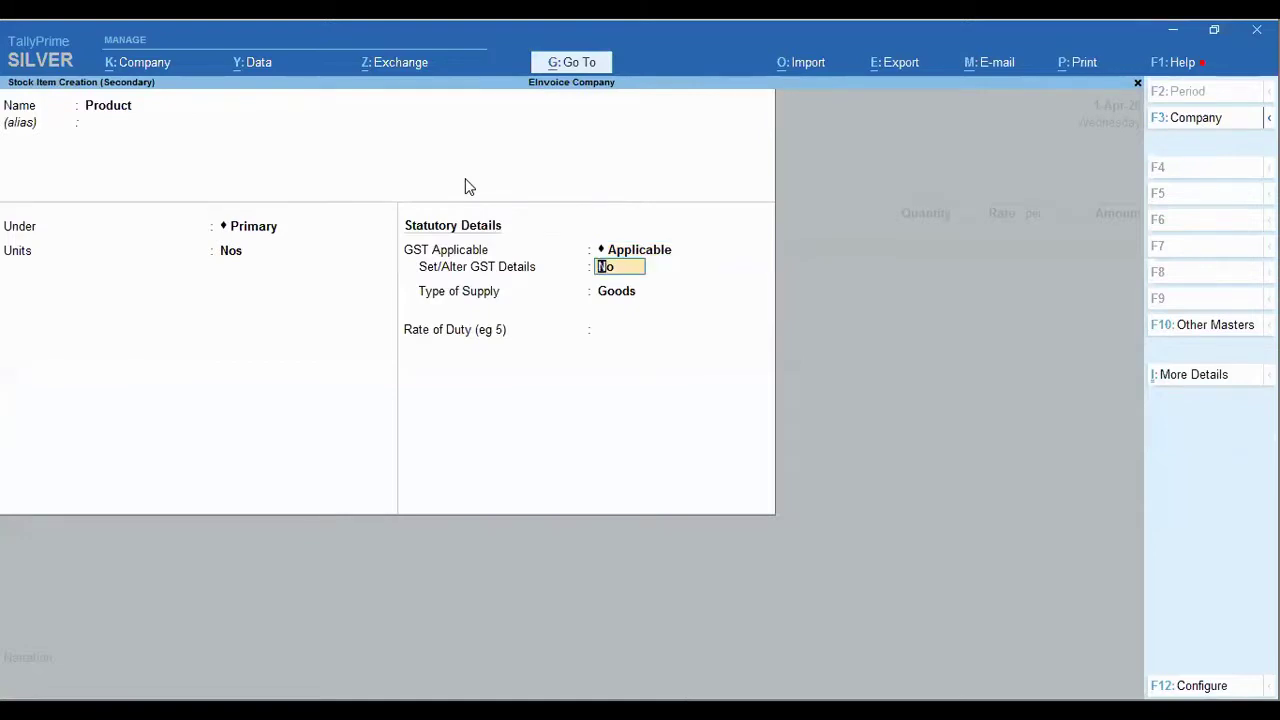
pyautogui.press('y')
pyautogui.press('Return')
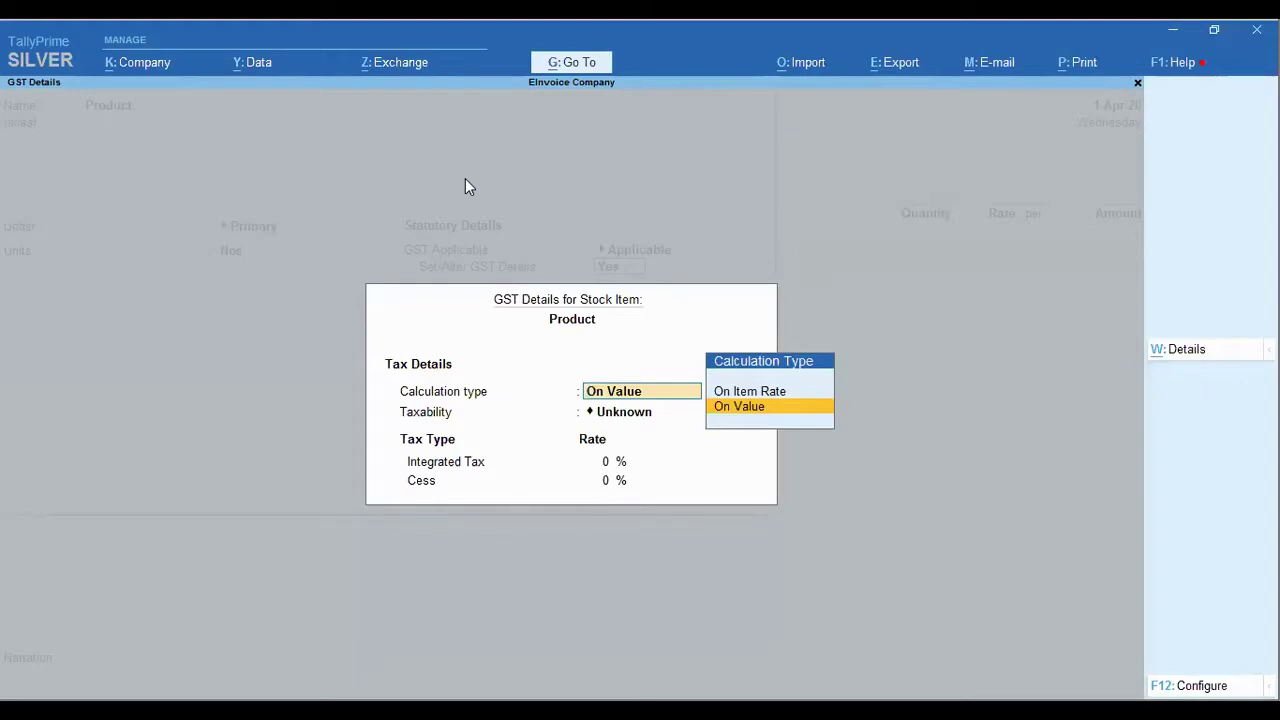
# - Mark Product as Taxable on value with 18% integrated tax
pyautogui.press('Return')
pyautogui.press('Down')
pyautogui.press('Down')
pyautogui.press('Down')
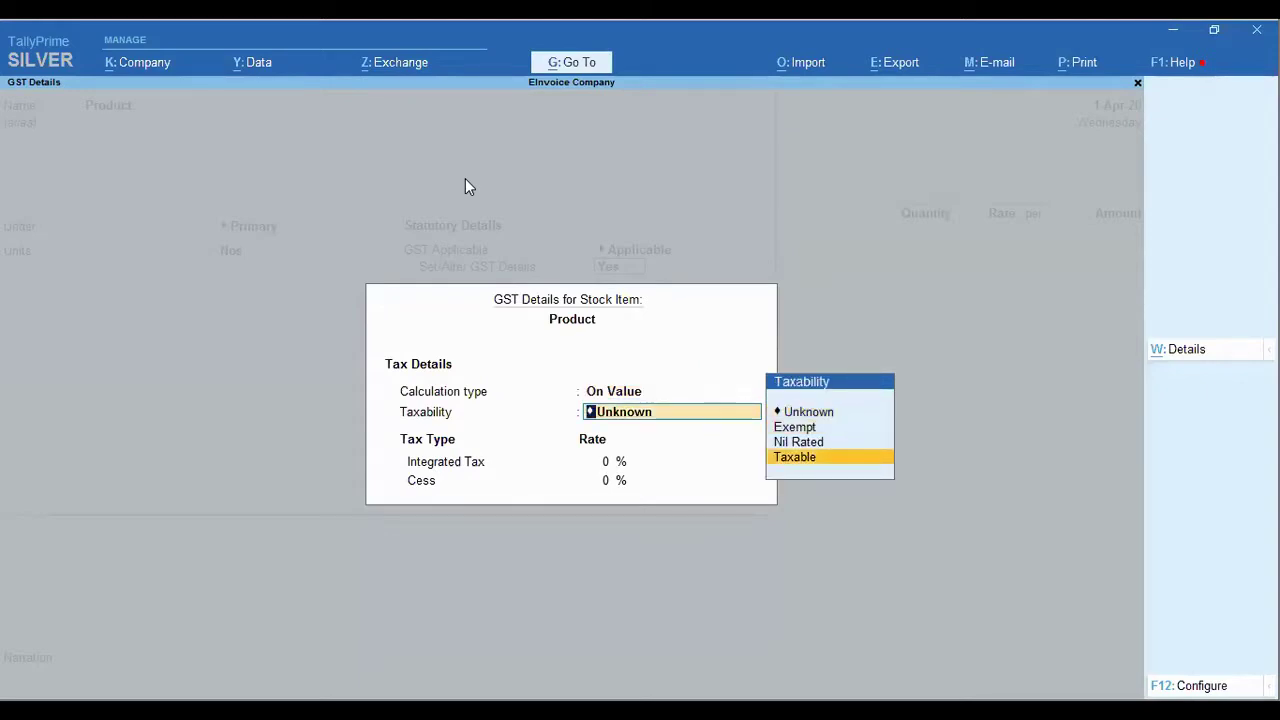
pyautogui.press('Return')
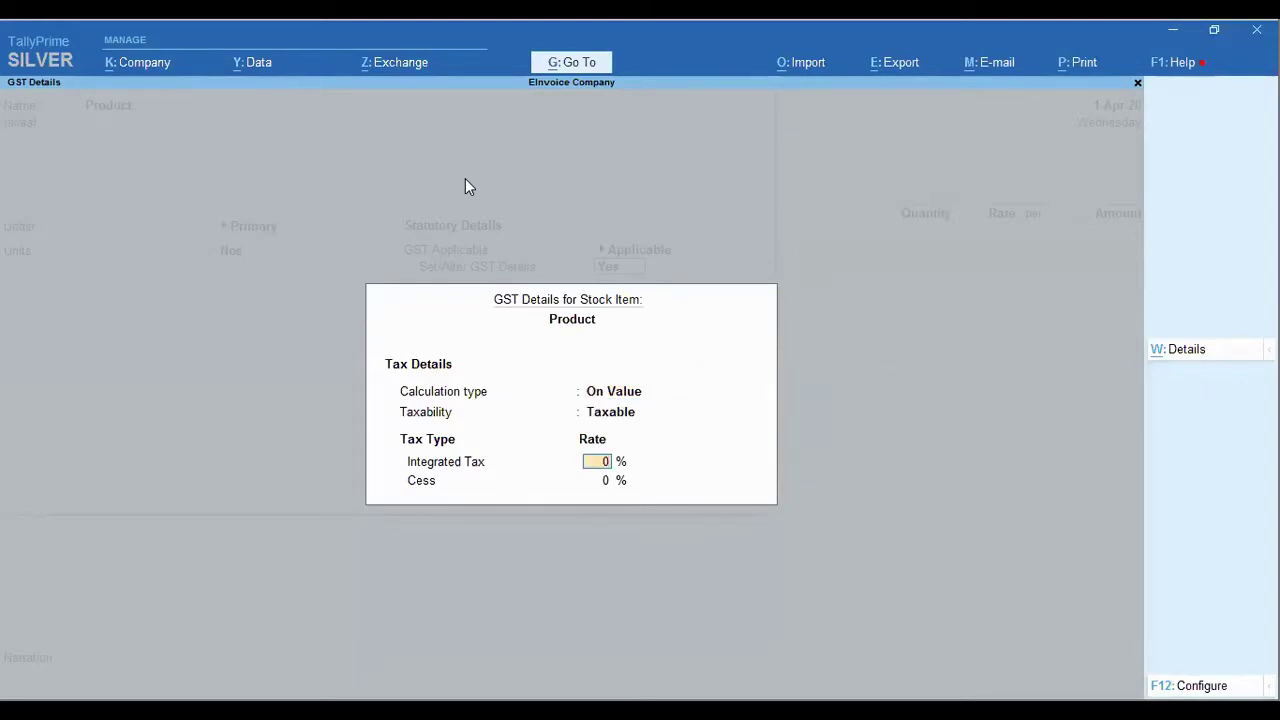
pyautogui.write('18')
# - Record HSN/SAC 3415 at 18% from 1-Apr-20 and save the Product item
pyautogui.click(1211, 358)
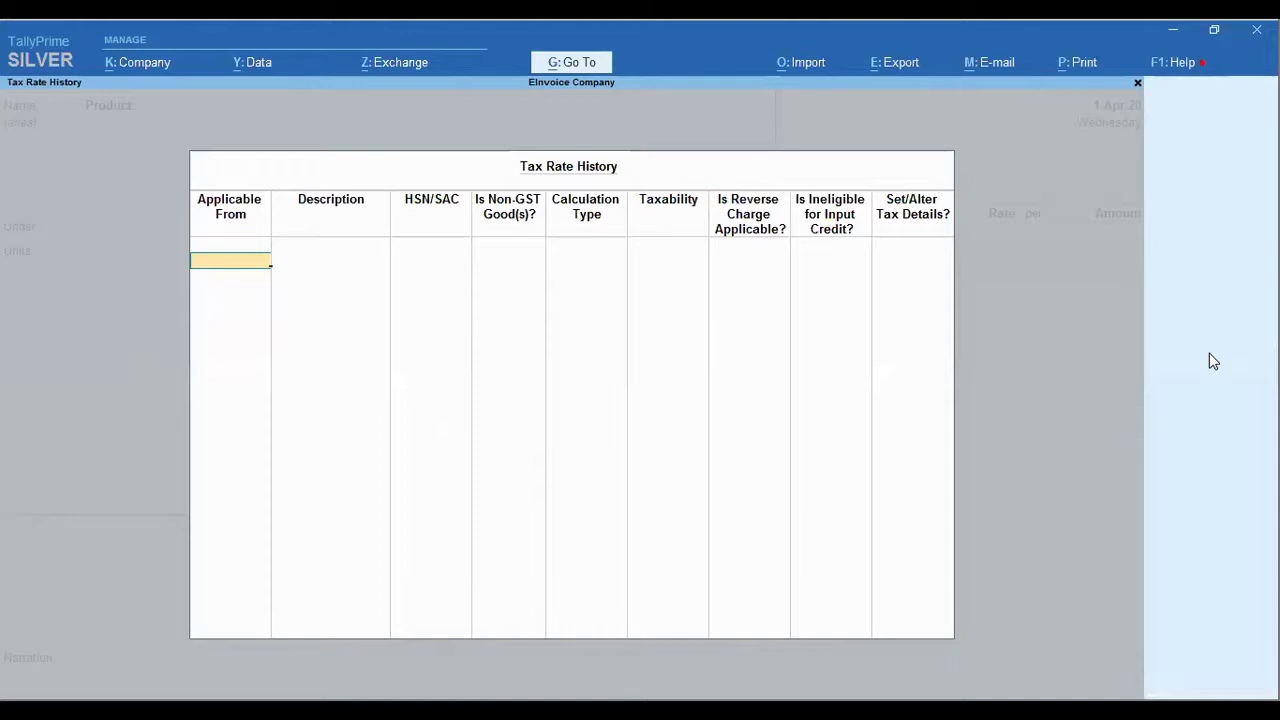
pyautogui.press('Return')
pyautogui.press('Return')
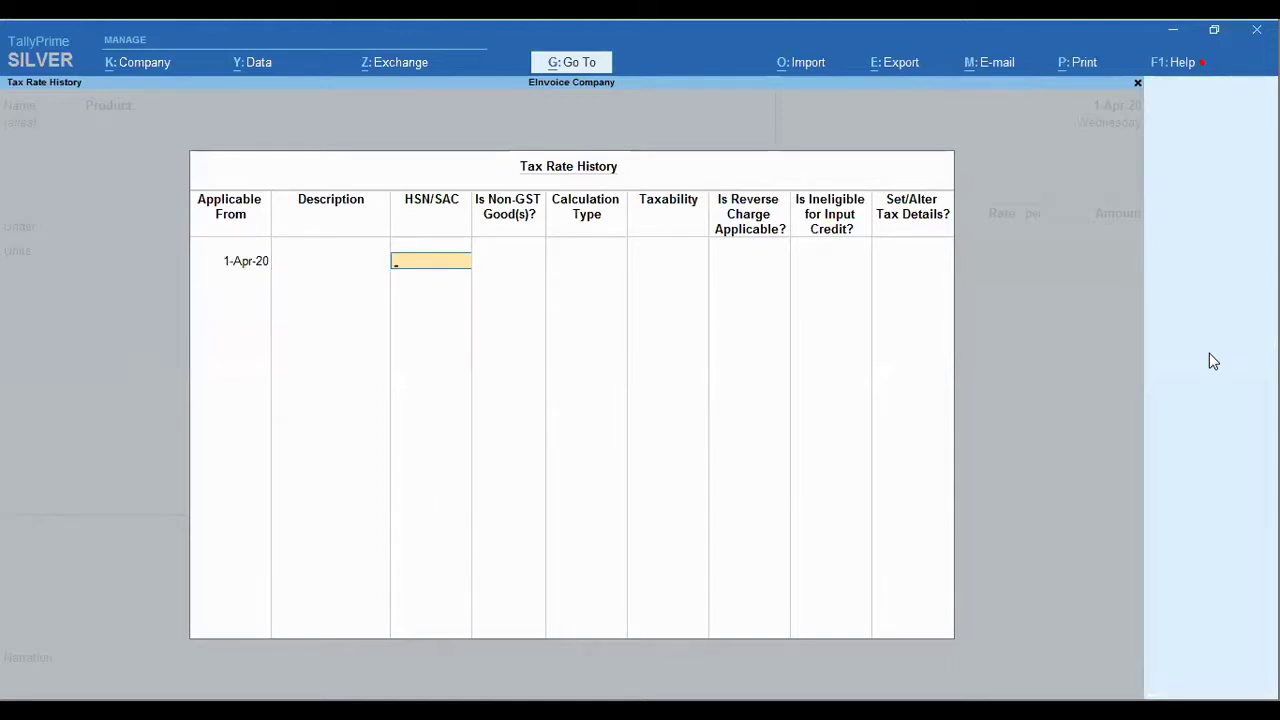
pyautogui.write('3415')
pyautogui.press('Return')
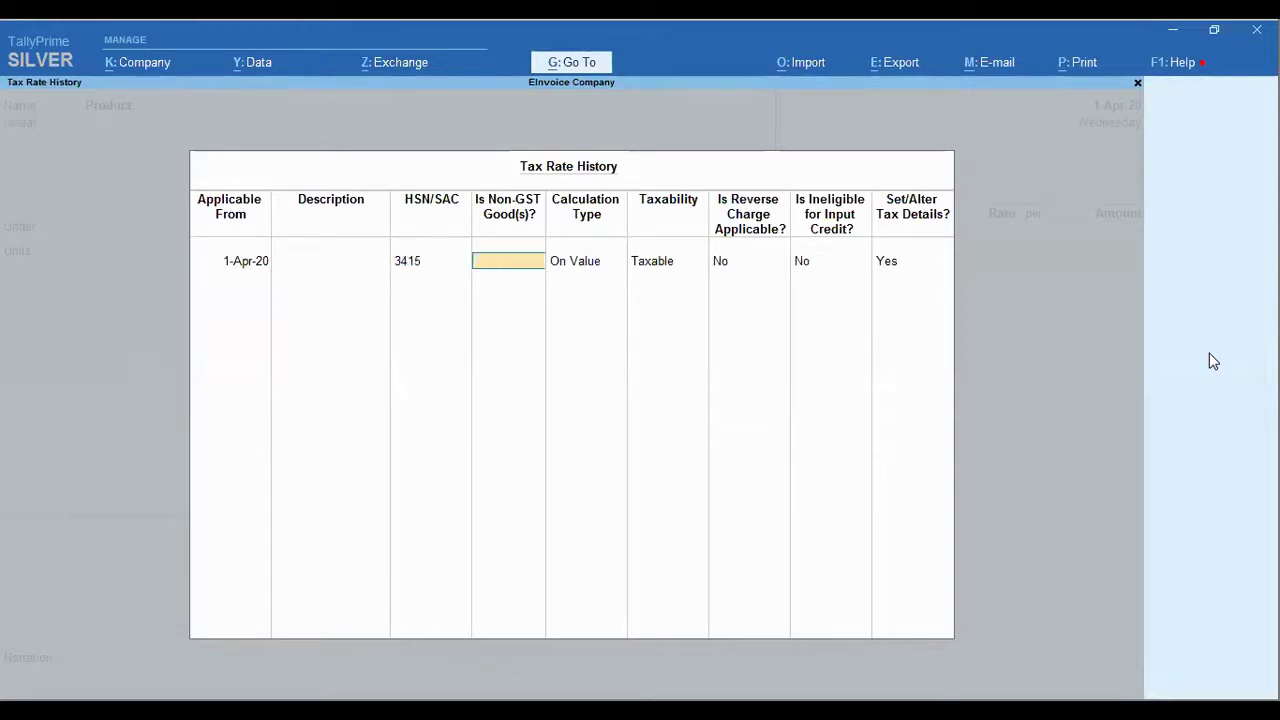
pyautogui.press('Return')
pyautogui.press('Return')
pyautogui.press('Return')
pyautogui.press('Return')
pyautogui.press('Return')
pyautogui.press('Return')
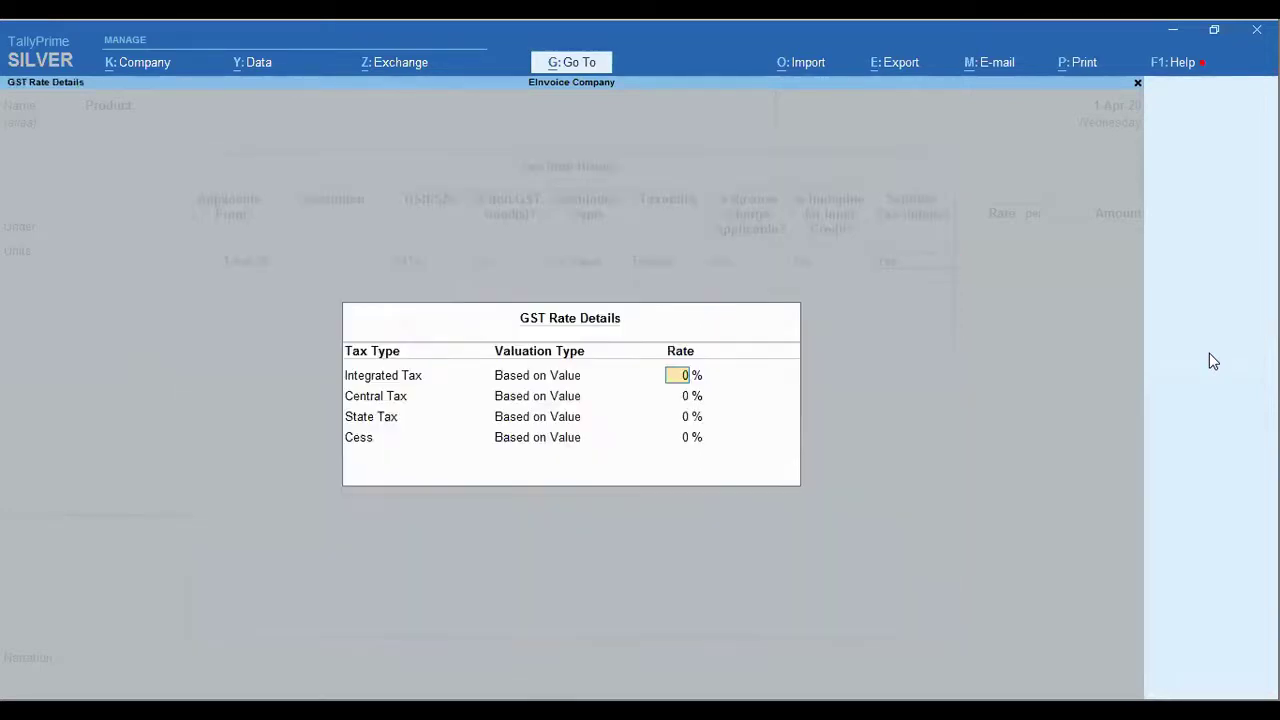
pyautogui.write('18')
pyautogui.press('Return')
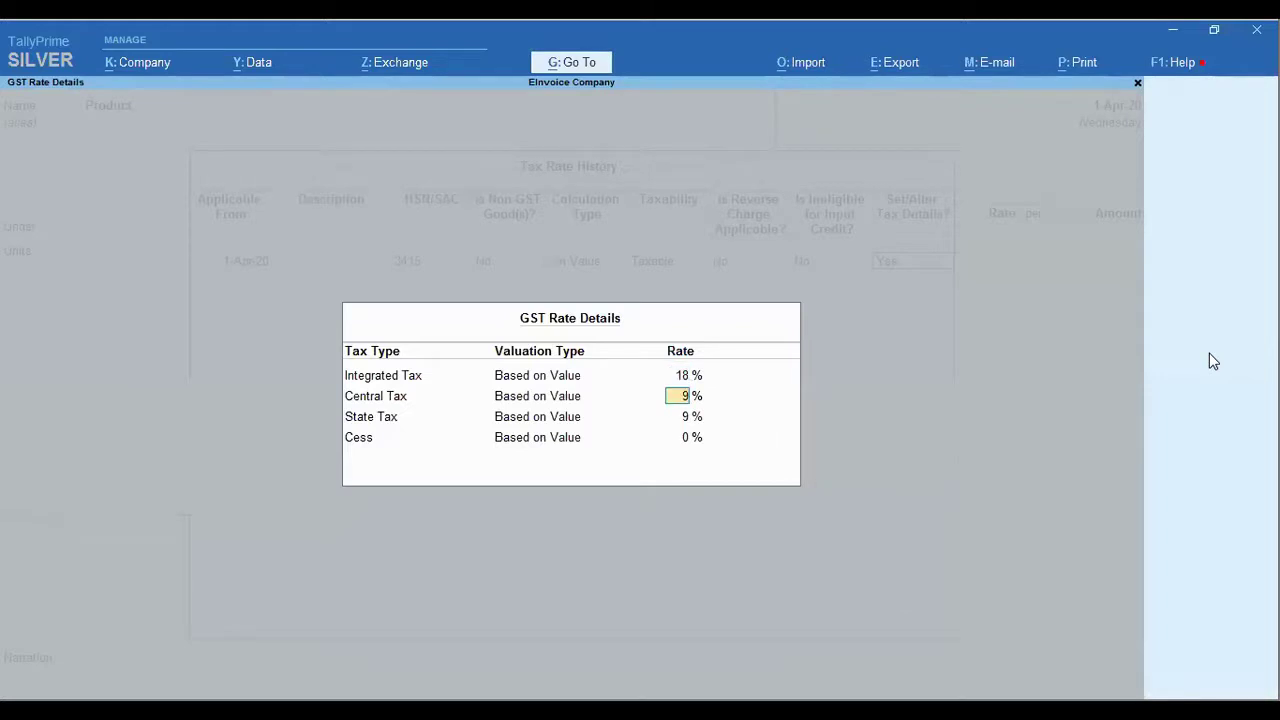
pyautogui.press('Return')
pyautogui.press('Return')
pyautogui.press('Return')
pyautogui.press('BackSpace')
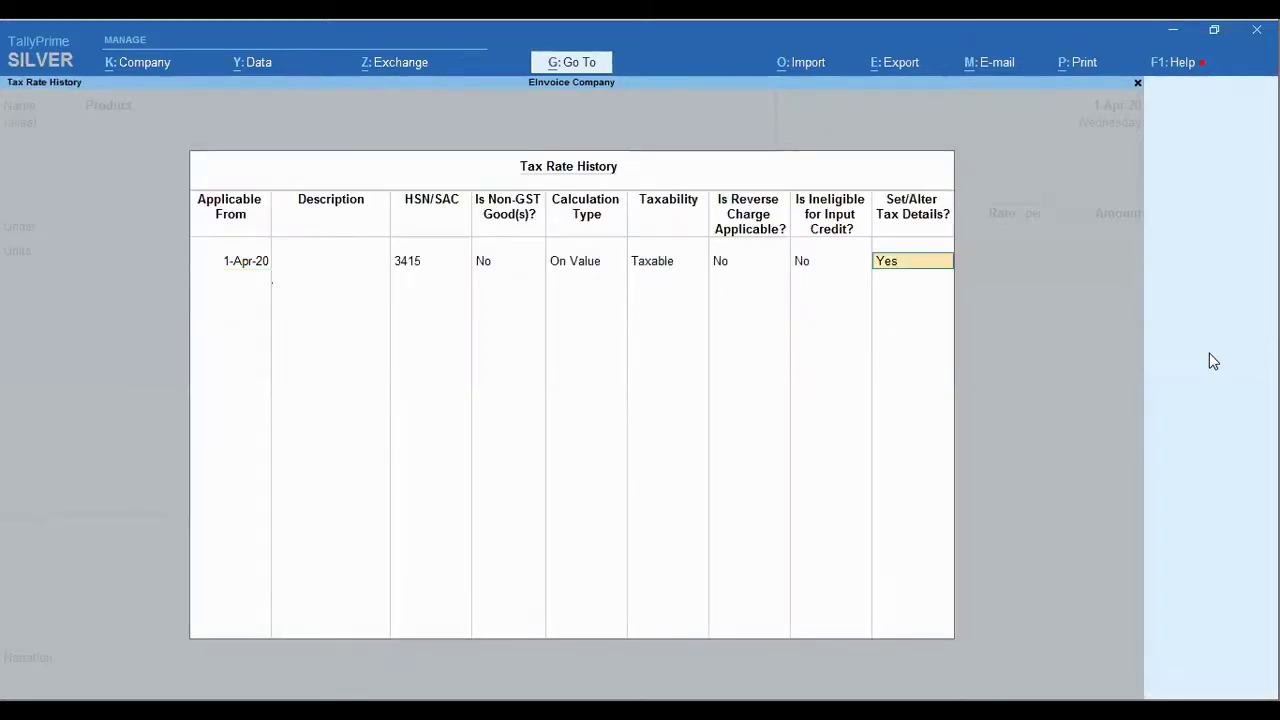
pyautogui.press('Return')
pyautogui.press('Return')
pyautogui.press('Return')
pyautogui.press('Return')
pyautogui.press('Return')
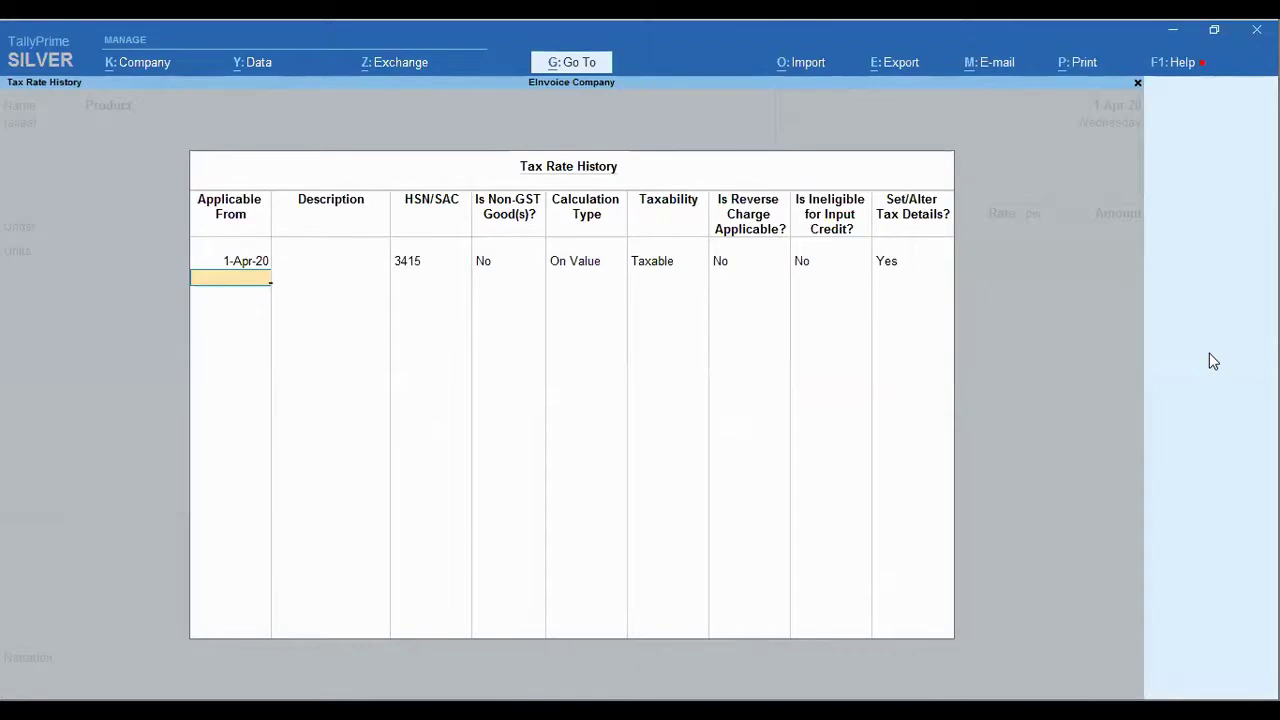
pyautogui.press('Return')
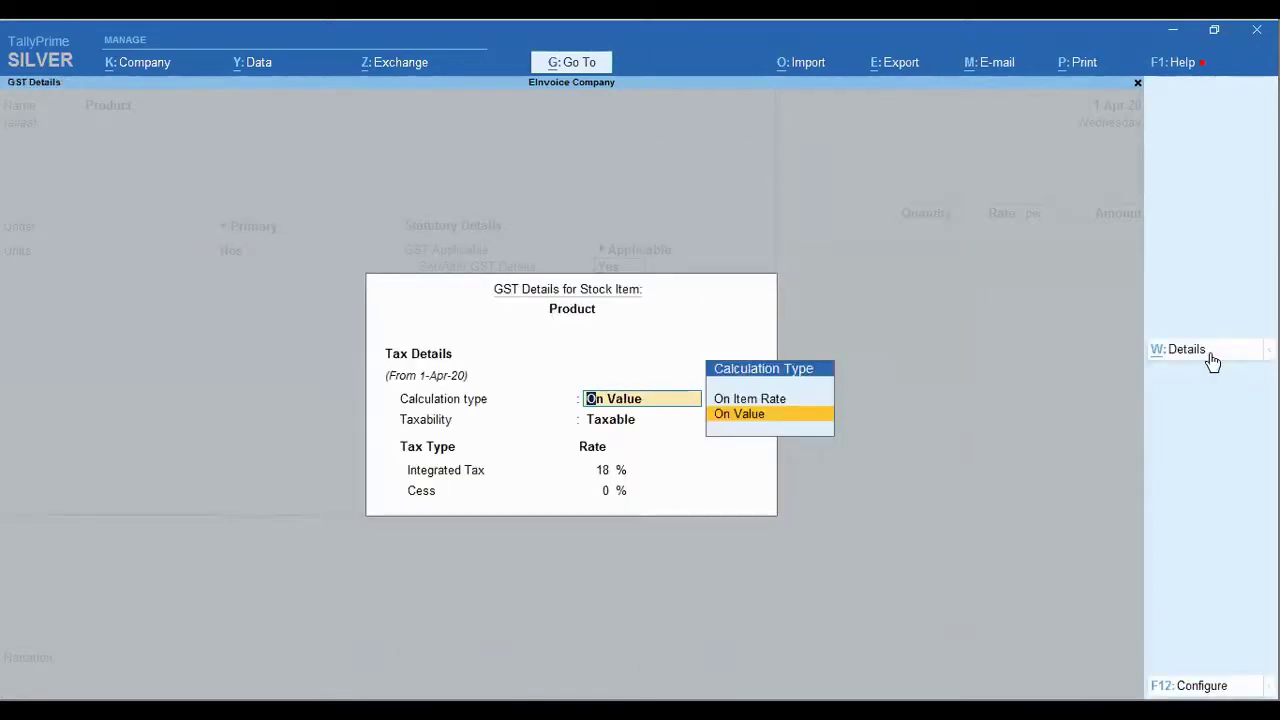
pyautogui.hotkey('ctrl', 'a')
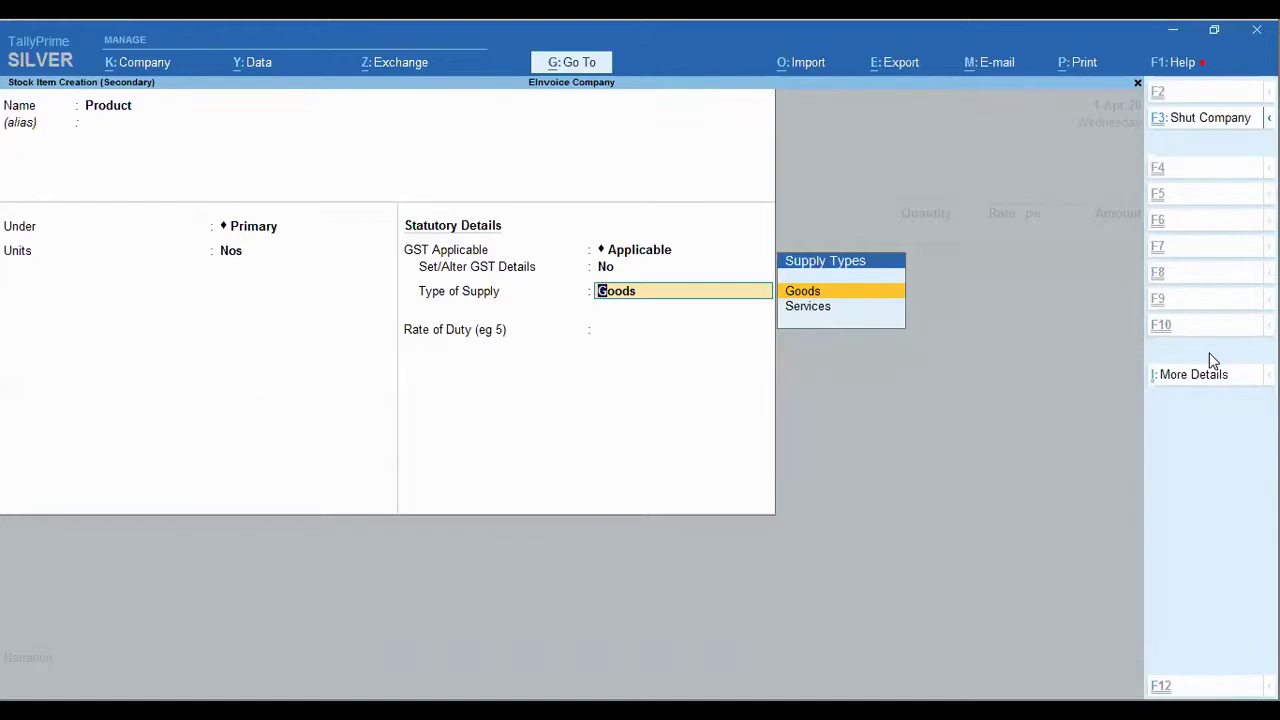
pyautogui.hotkey('ctrl', 'a')
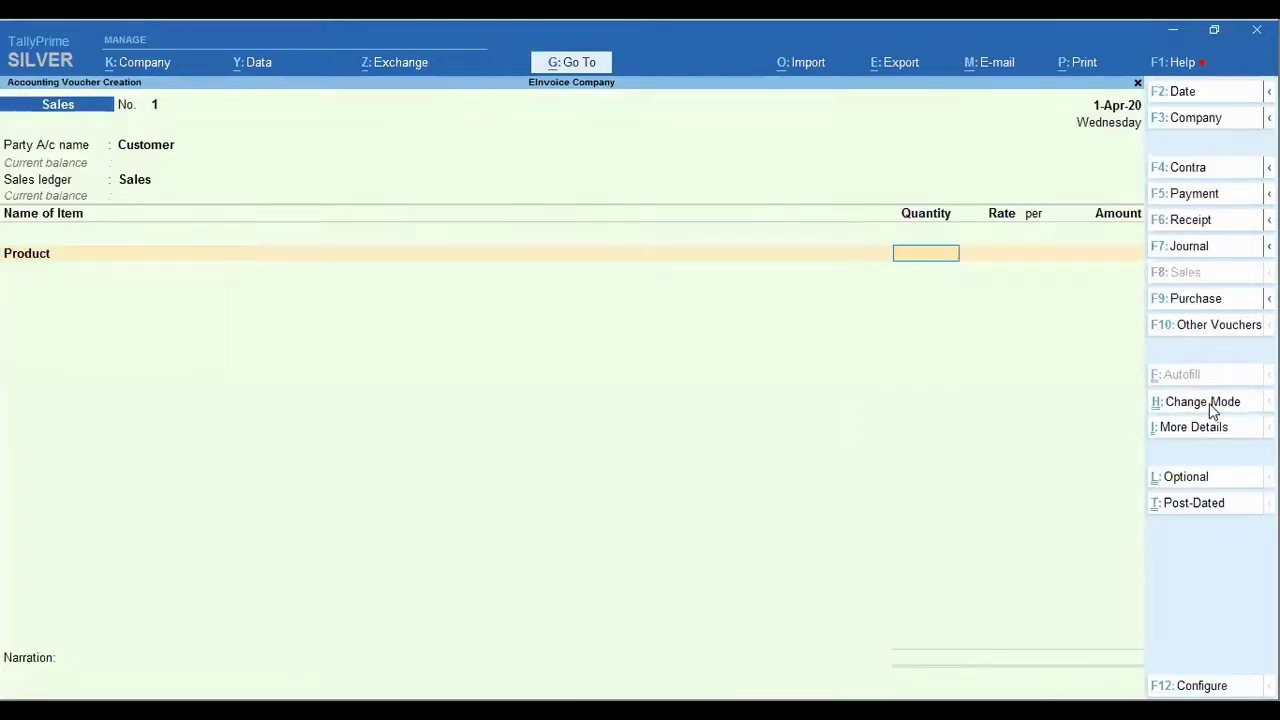
# - Check the voucher mode and more-details options without changing anything
pyautogui.click(1210, 405)
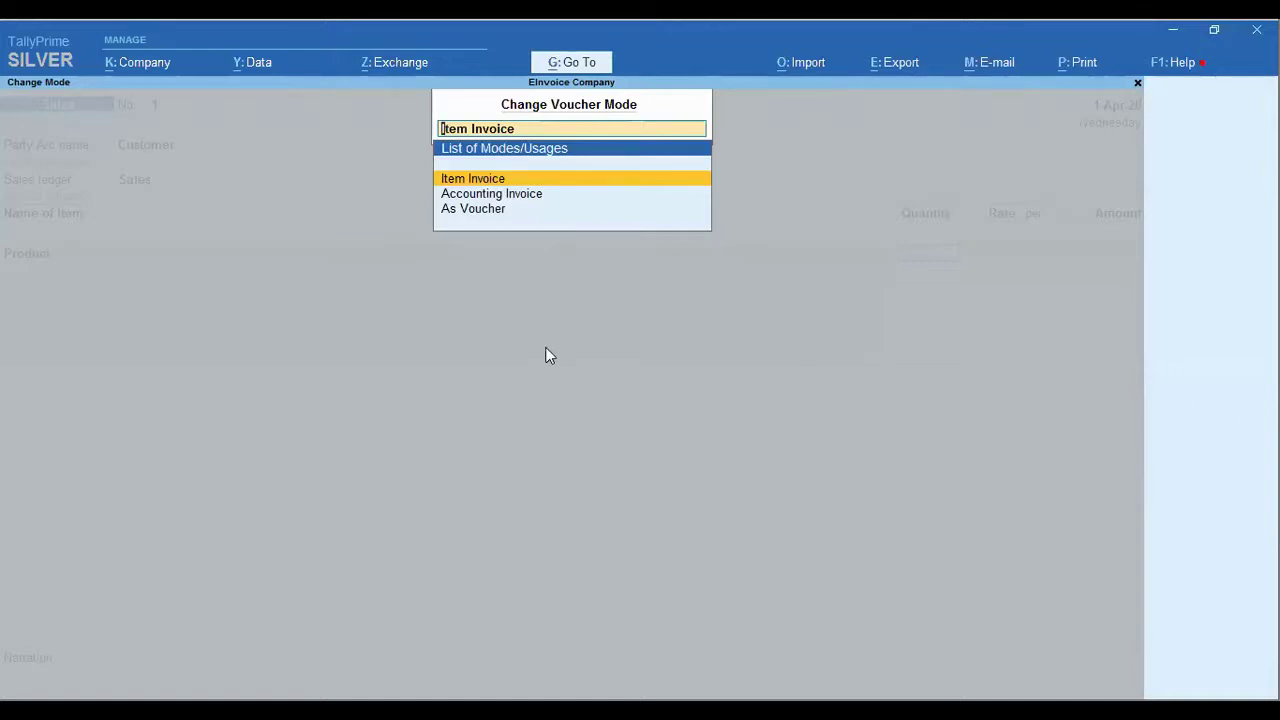
pyautogui.press('Return')
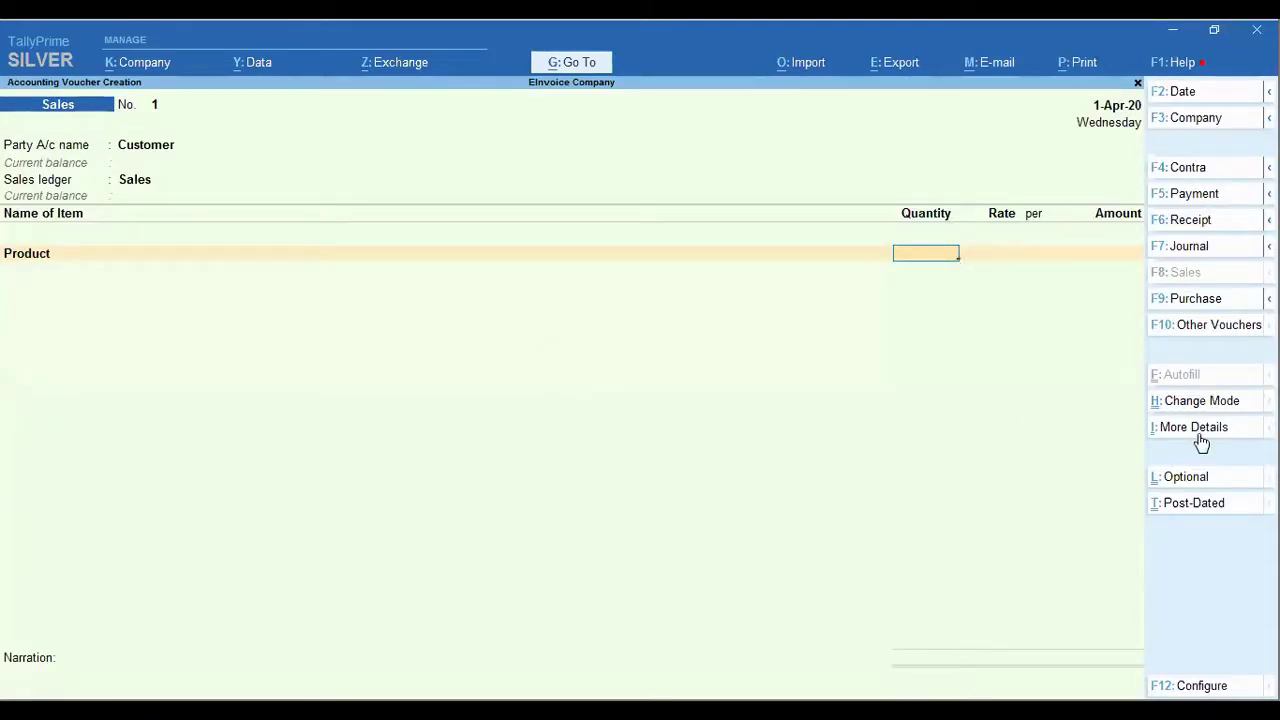
pyautogui.click(1200, 440)
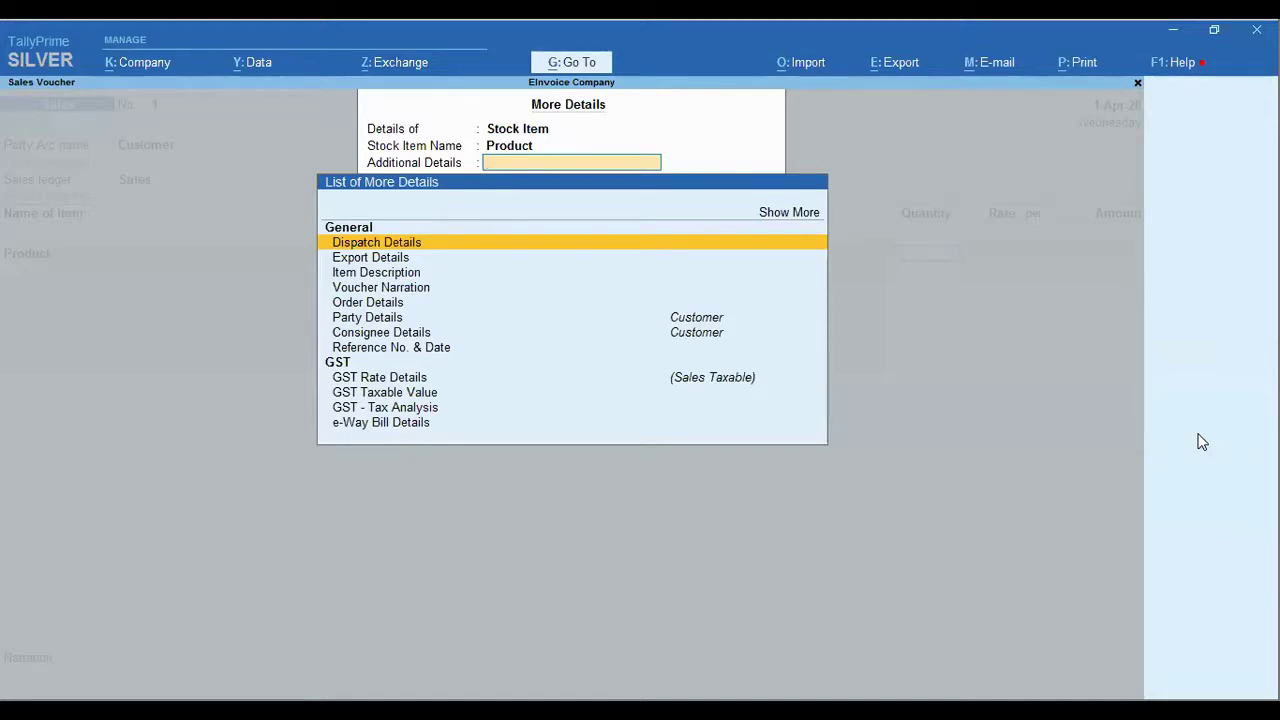
pyautogui.press('Escape')
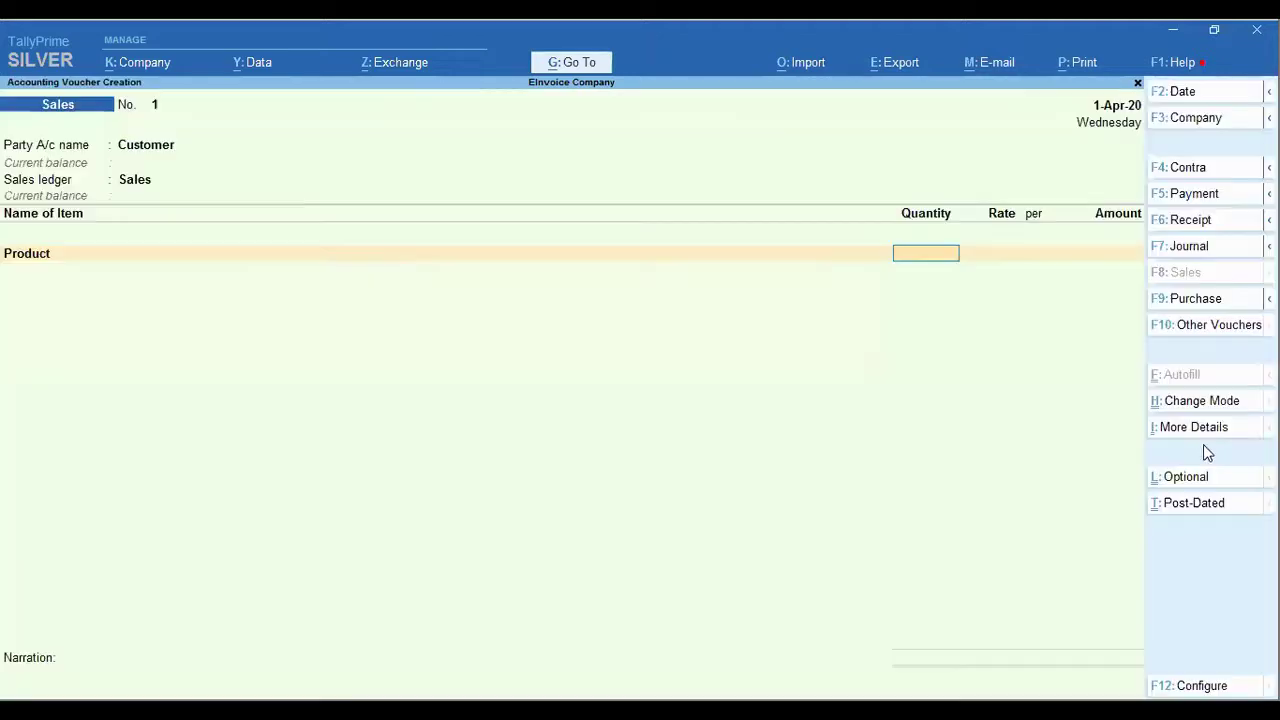
# - Open and leave the Dispatch Details and Export Details forms unchanged
pyautogui.click(1193, 433)
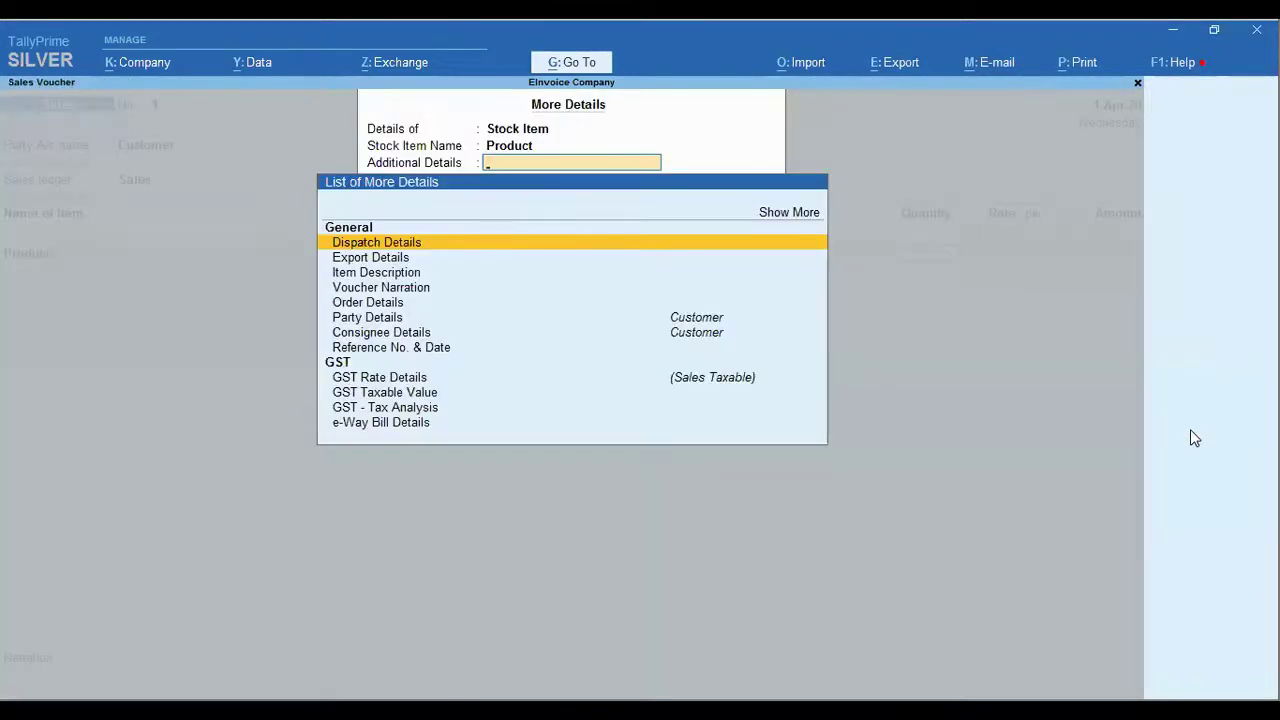
pyautogui.press('Return')
pyautogui.press('Escape')
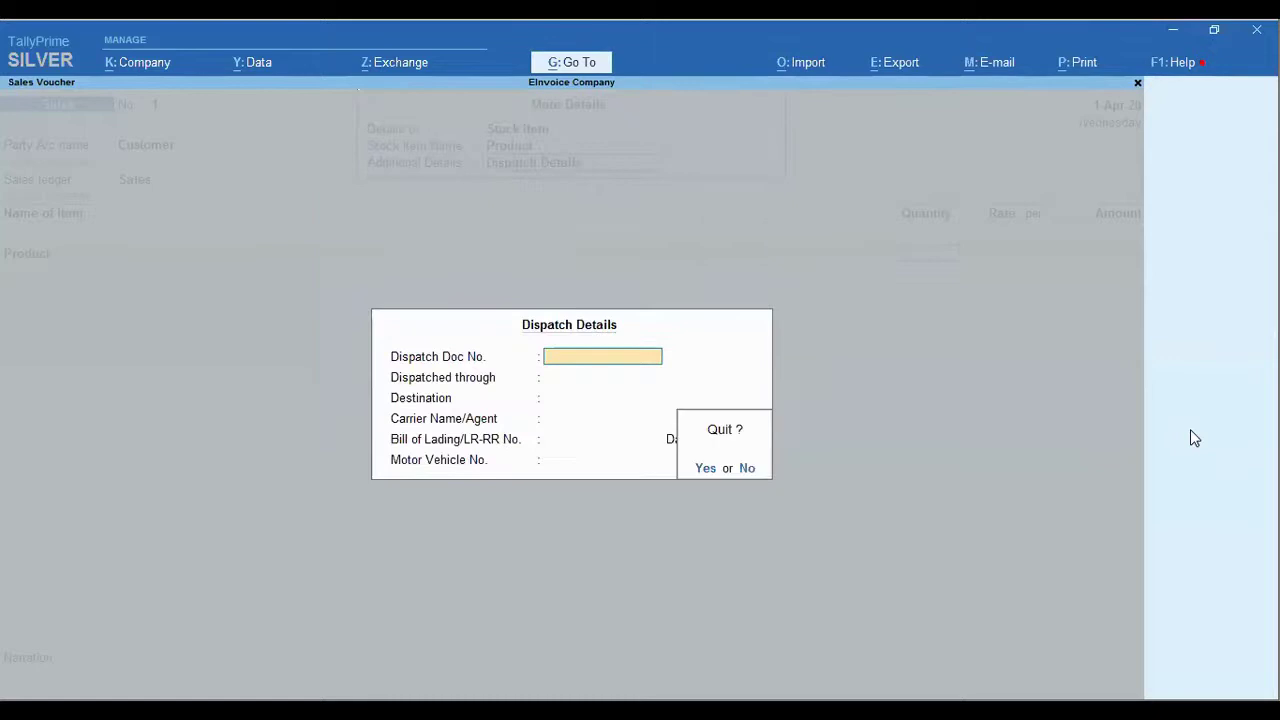
pyautogui.press('Return')
pyautogui.press('Down')
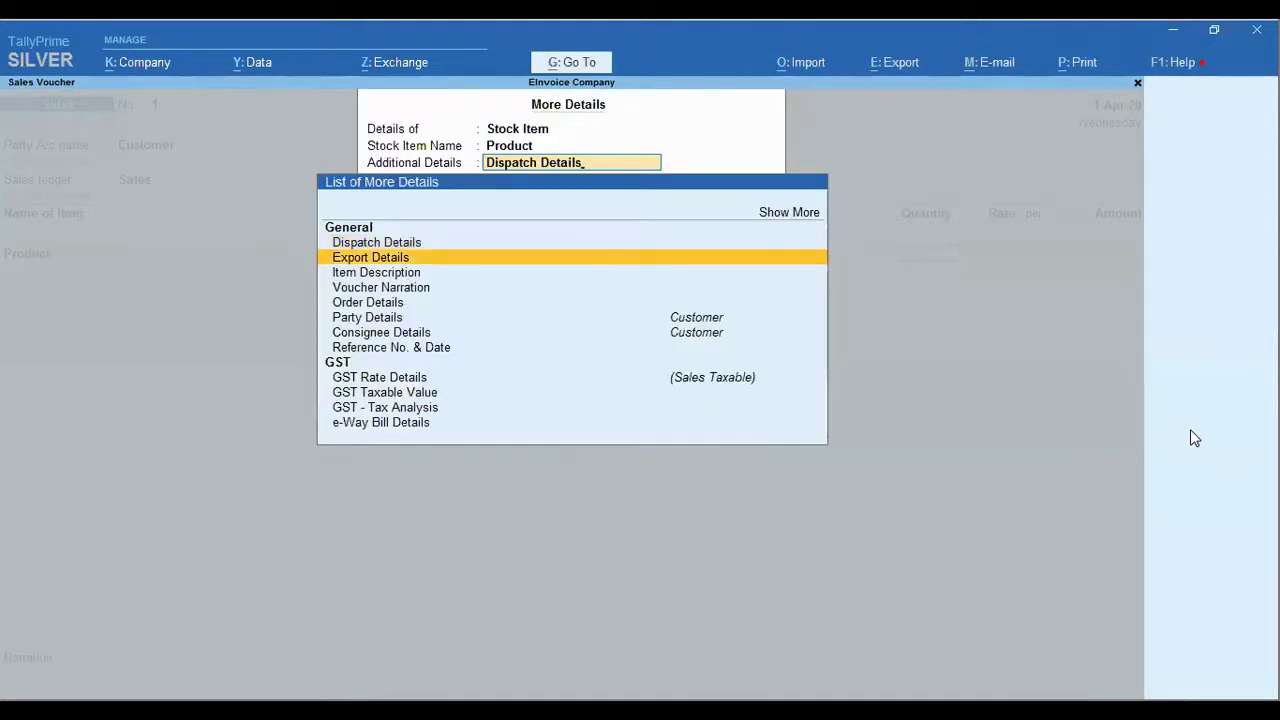
pyautogui.press('Return')
pyautogui.press('Escape')
pyautogui.press('Return')
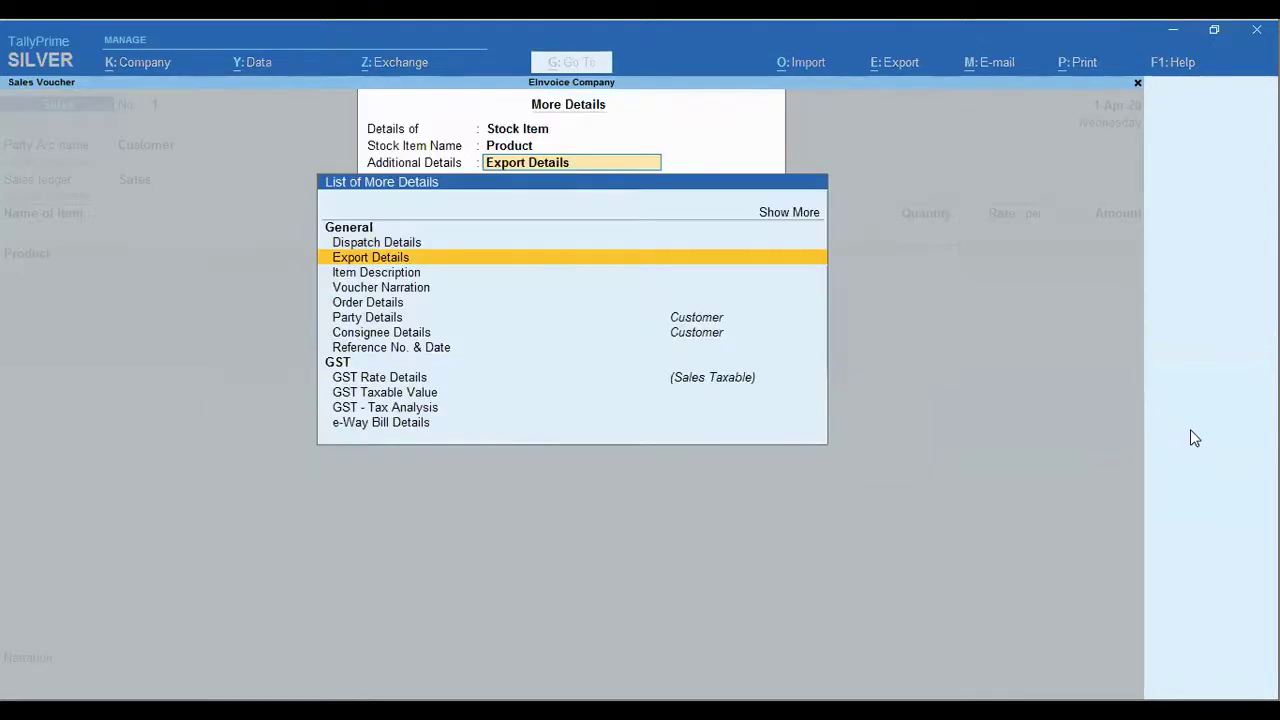
# - Reopen the More Details list and open e-Way Bill Details for Product
pyautogui.press('Down')
pyautogui.press('Down')
pyautogui.press('Down')
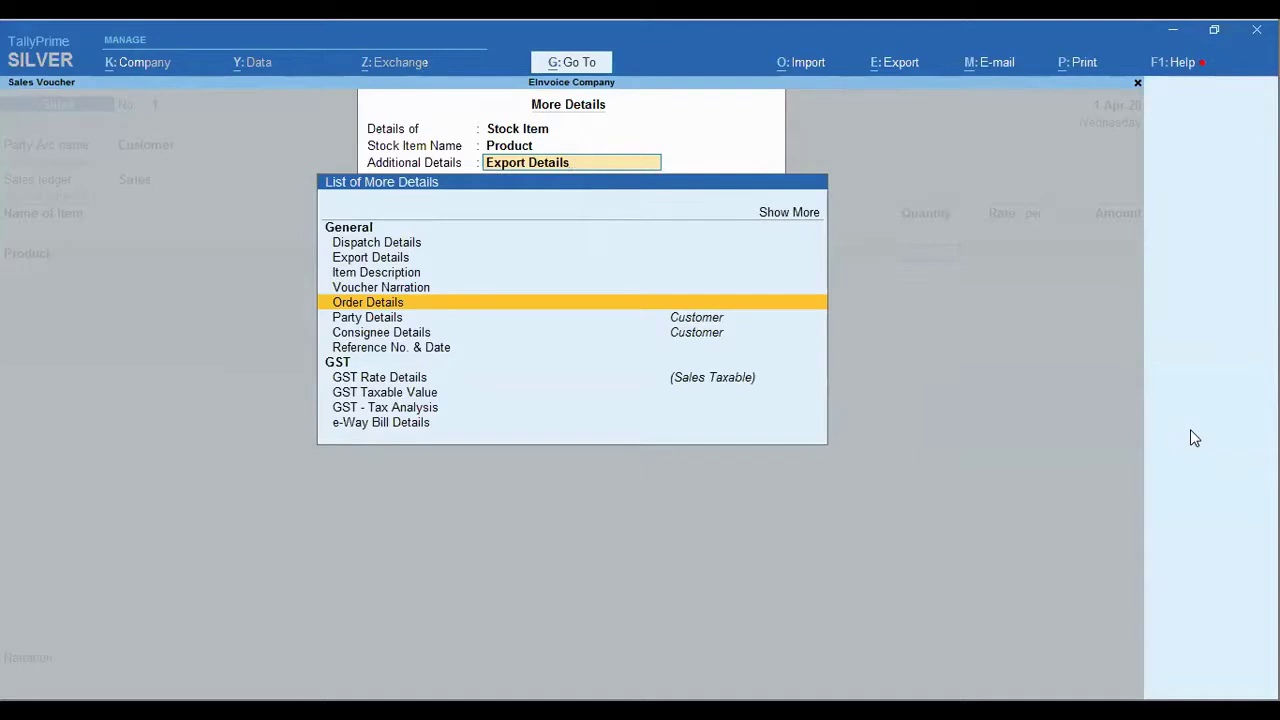
pyautogui.press('BackSpace')
pyautogui.press('BackSpace')
pyautogui.press('BackSpace')
pyautogui.press('BackSpace')
pyautogui.press('BackSpace')
pyautogui.press('BackSpace')
pyautogui.press('BackSpace')
pyautogui.press('BackSpace')
pyautogui.press('BackSpace')
pyautogui.press('BackSpace')
pyautogui.press('BackSpace')
pyautogui.press('BackSpace')
pyautogui.press('BackSpace')
pyautogui.press('BackSpace')
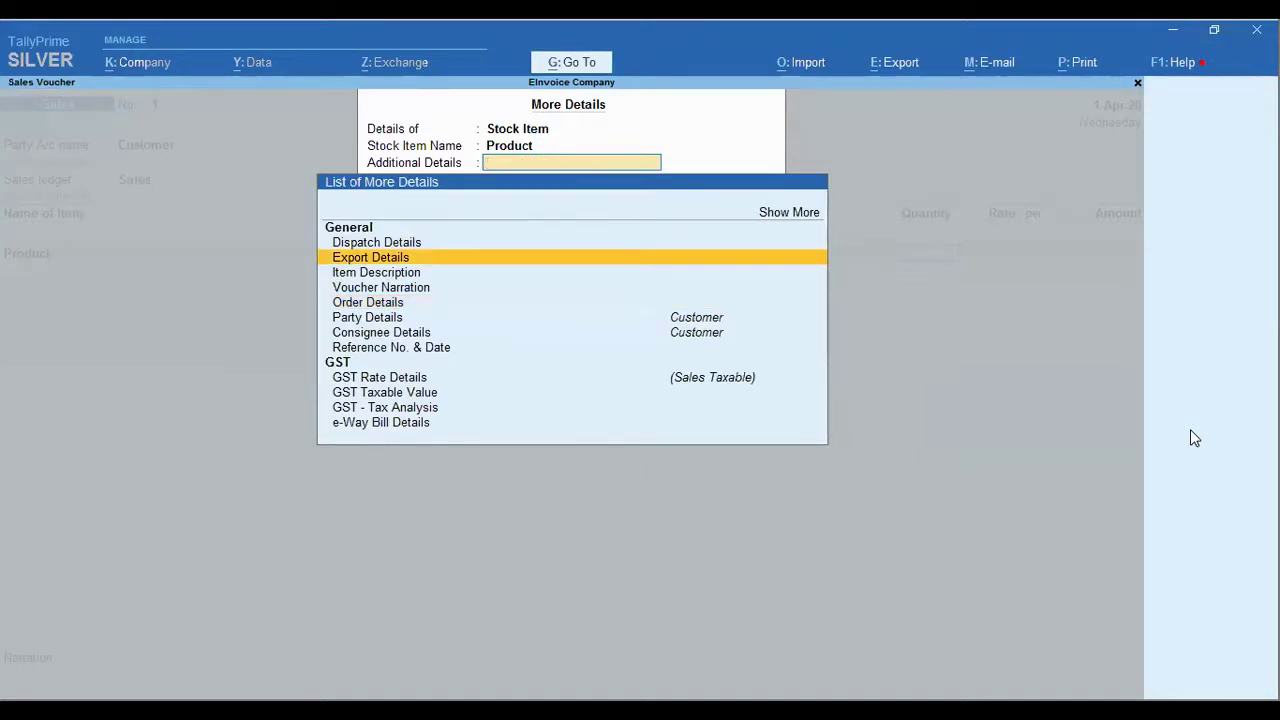
pyautogui.press('Escape')
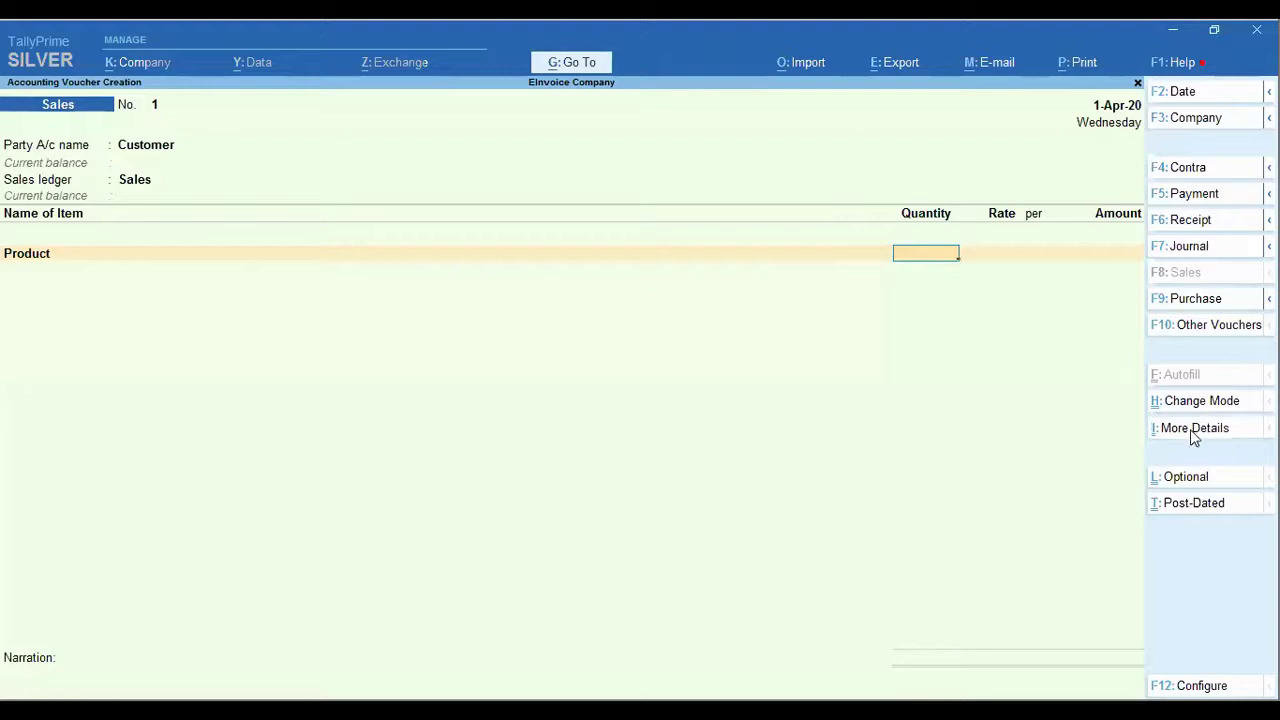
pyautogui.click(1193, 430)
pyautogui.press('Down')
pyautogui.press('Down')
pyautogui.press('Down')
pyautogui.press('Down')
pyautogui.press('Down')
pyautogui.press('Down')
pyautogui.press('Down')
pyautogui.press('Down')
pyautogui.press('Down')
pyautogui.press('Down')
pyautogui.press('Down')
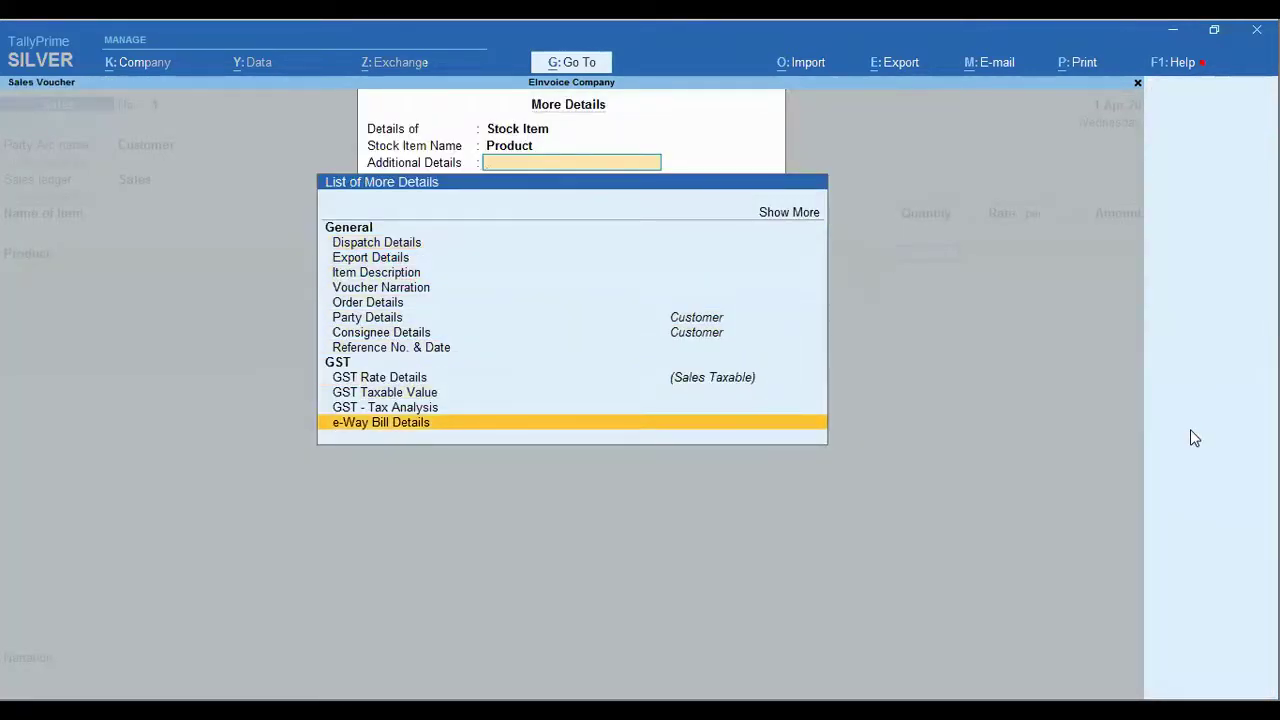
pyautogui.press('Return')
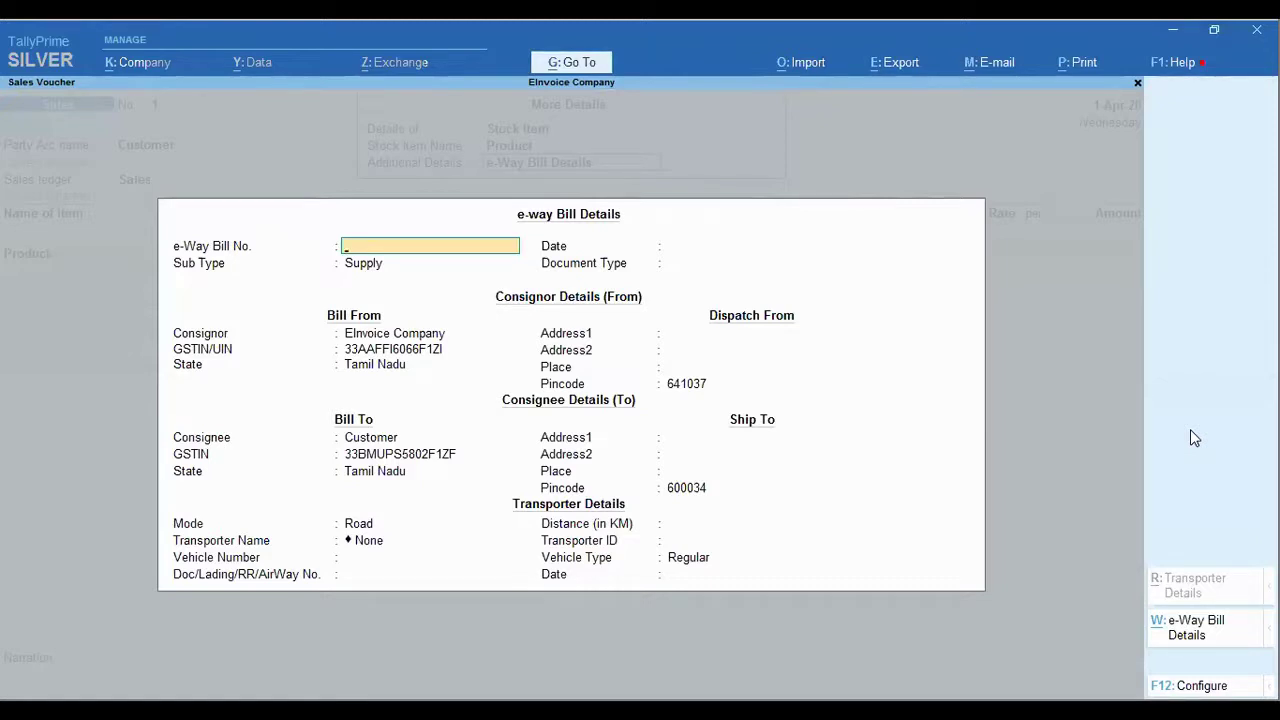
# - Set the e-Way Bill document type to Tax Invoice and ship-to place Chennai
pyautogui.press('Return')
pyautogui.press('Return')
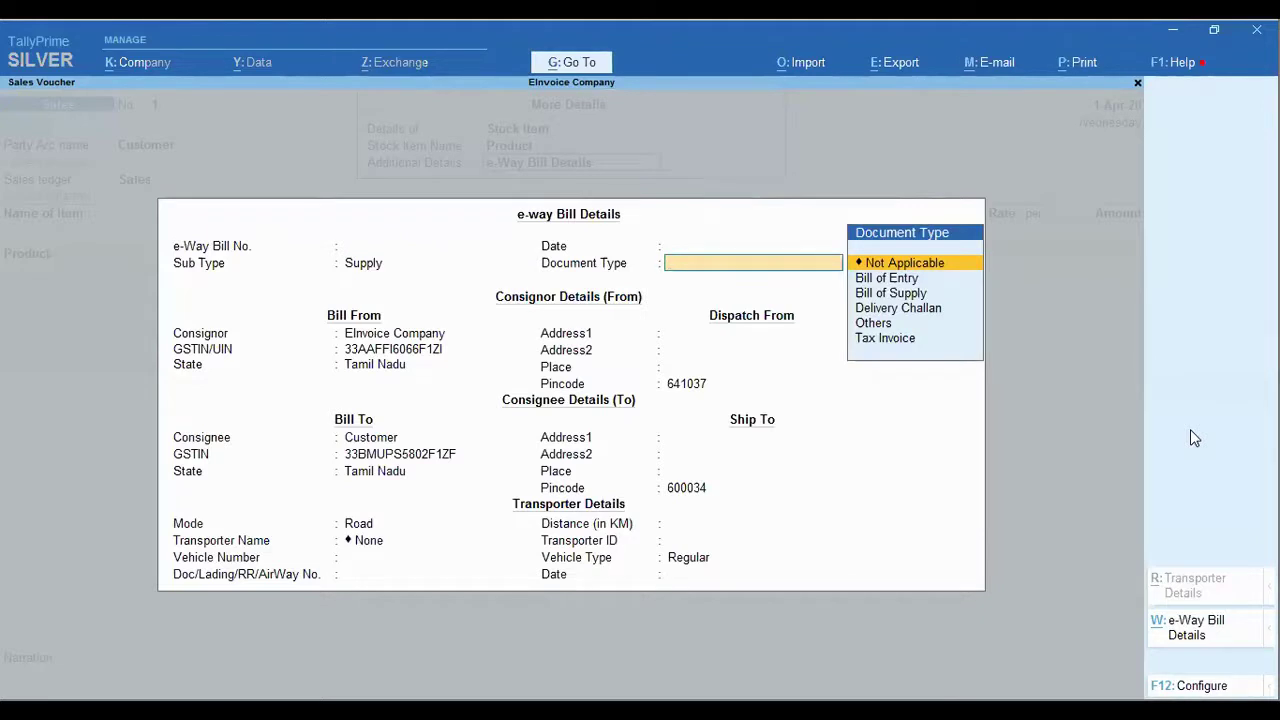
pyautogui.press('Down')
pyautogui.press('Down')
pyautogui.press('Down')
pyautogui.press('Down')
pyautogui.press('Down')
pyautogui.press('Return')
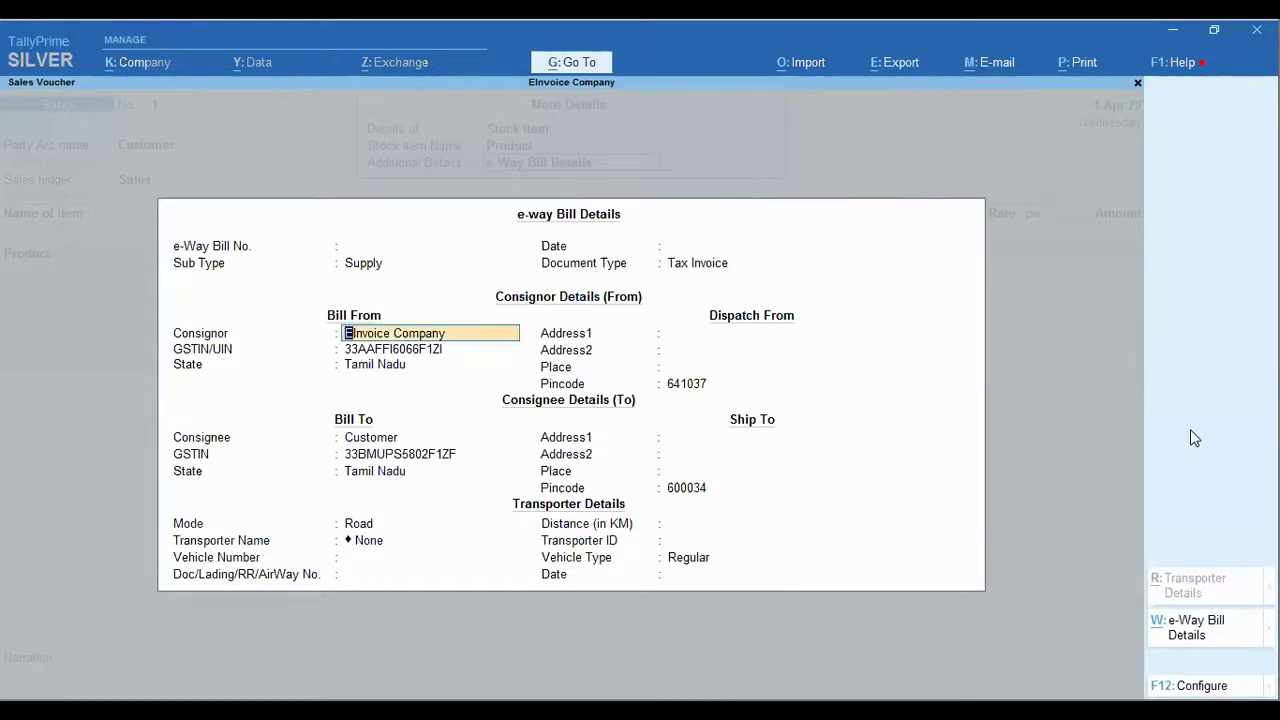
pyautogui.press('Return')
pyautogui.press('Return')
pyautogui.press('Return')
pyautogui.press('Return')
pyautogui.press('Return')
pyautogui.press('Return')
pyautogui.press('Return')
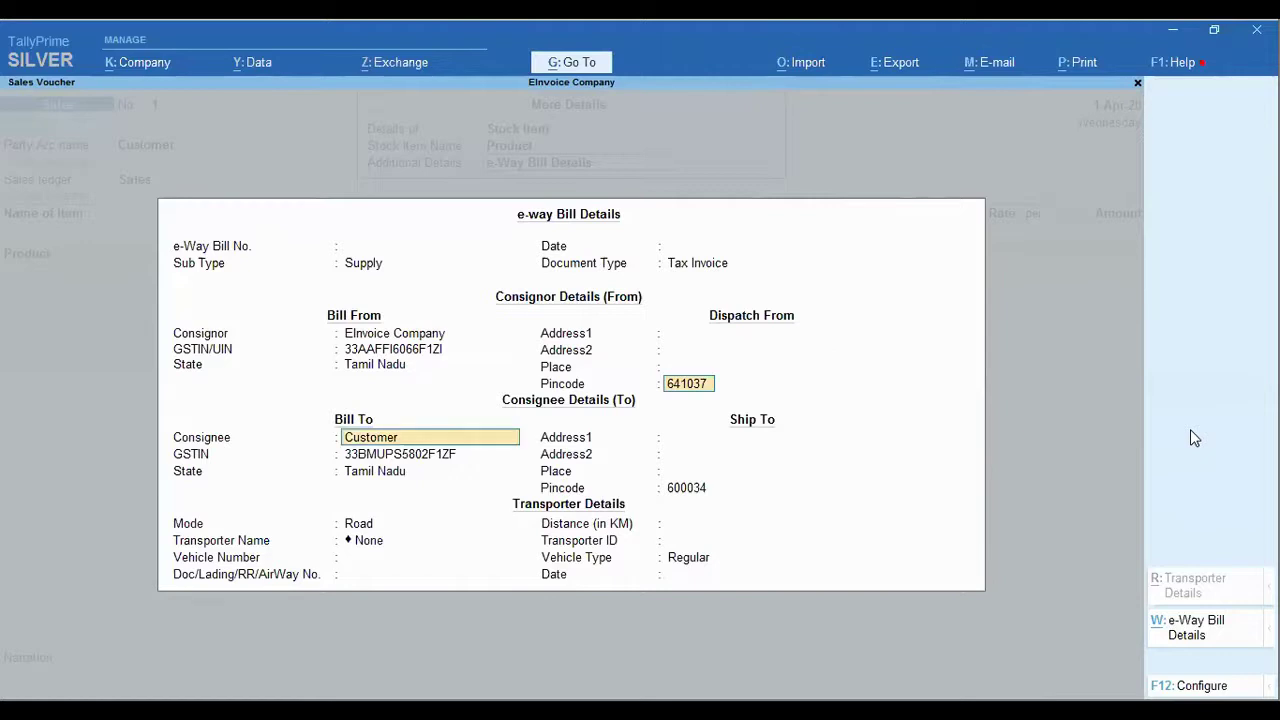
pyautogui.press('Return')
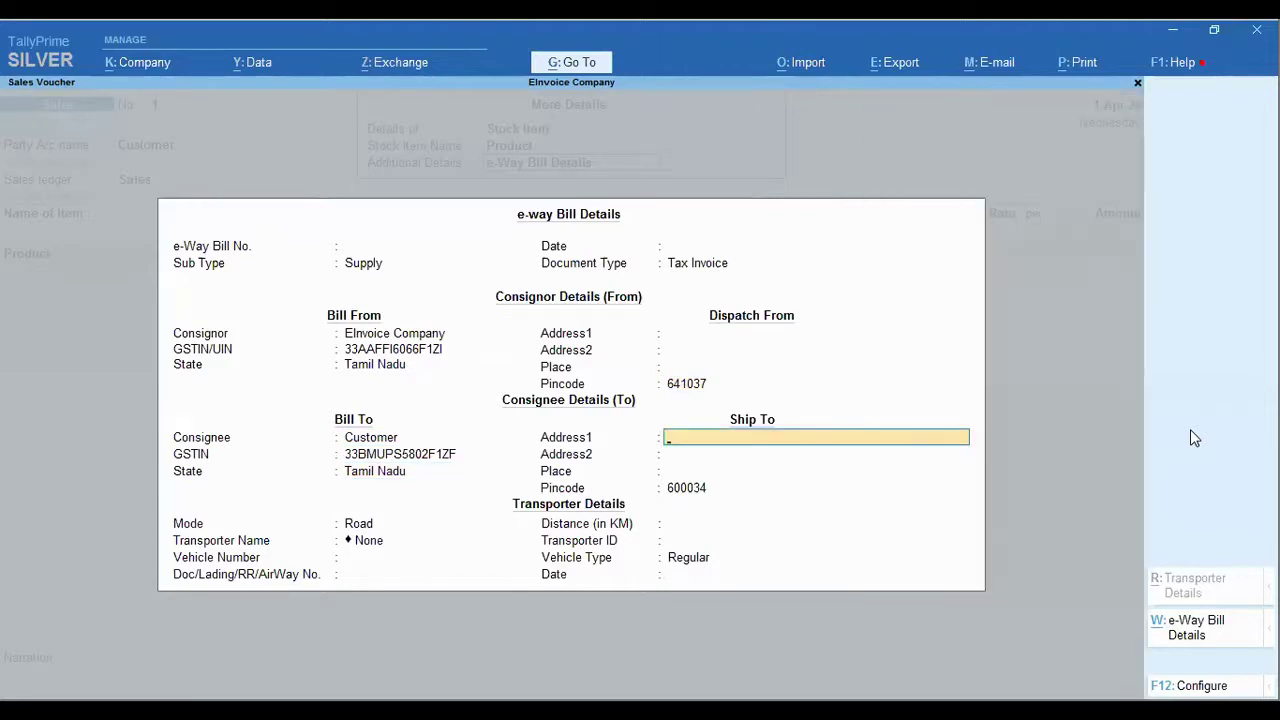
pyautogui.press('Return')
pyautogui.press('Return')
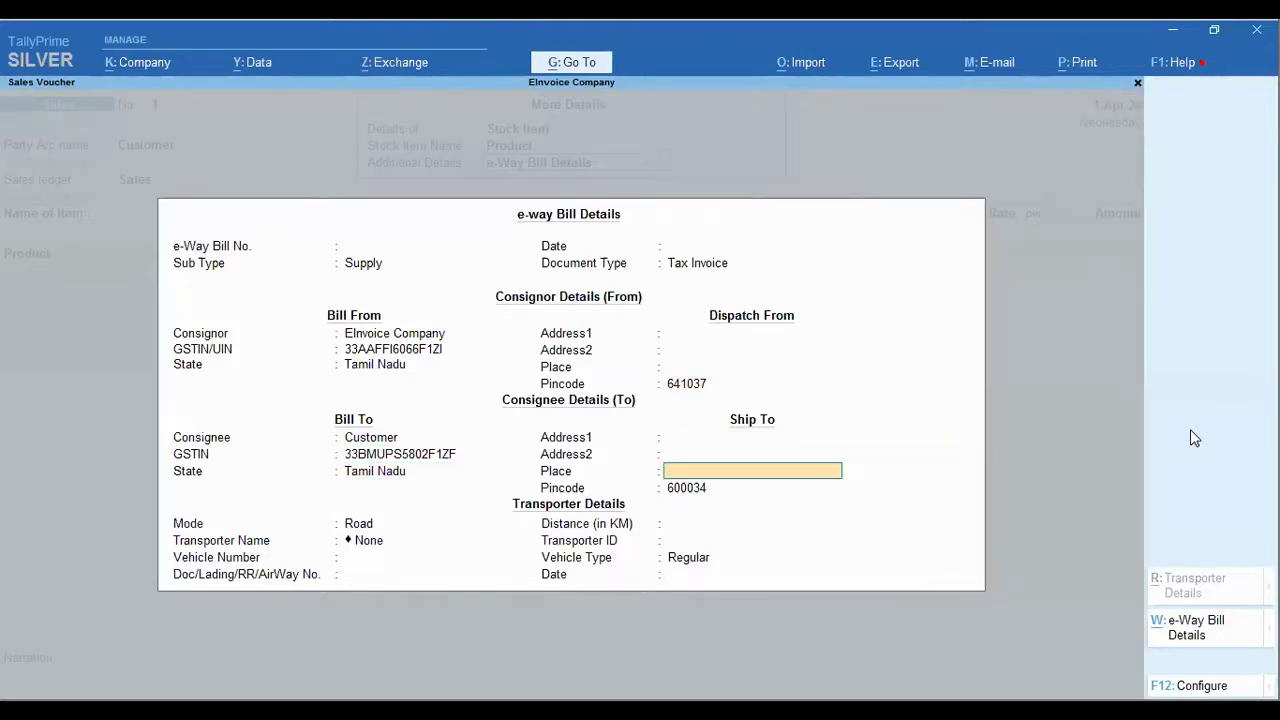
pyautogui.write('Chennai')
pyautogui.press('Return')
# - Set dispatch place Coimbatore, transporter None, vehicle type Regular, and accept the form
pyautogui.press('Up')
pyautogui.press('Up')
pyautogui.press('Up')
pyautogui.press('Up')
pyautogui.press('Up')
pyautogui.press('Up')
pyautogui.press('Return')
pyautogui.write('Coimbatore')
pyautogui.press('Return')
pyautogui.press('Return')
pyautogui.press('Return')
pyautogui.press('Return')
pyautogui.press('Return')
pyautogui.press('Return')
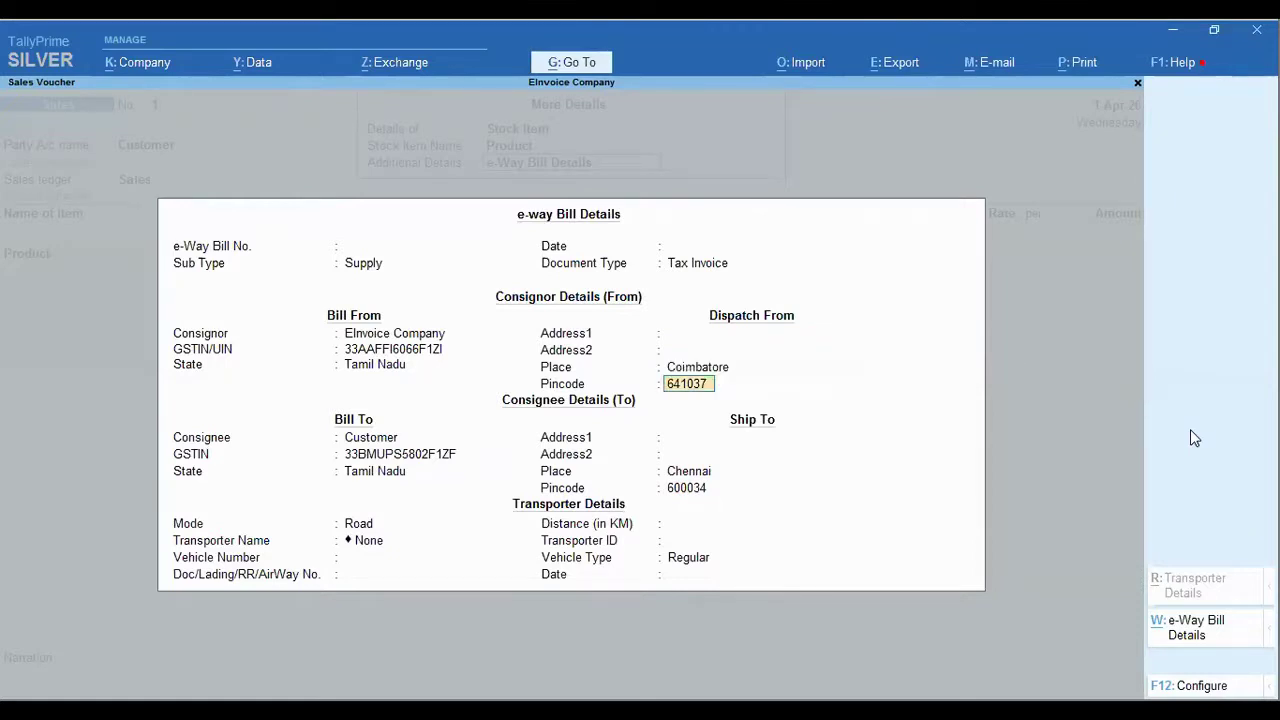
pyautogui.press('Return')
pyautogui.press('Return')
pyautogui.press('Return')
pyautogui.press('Return')
pyautogui.press('Return')
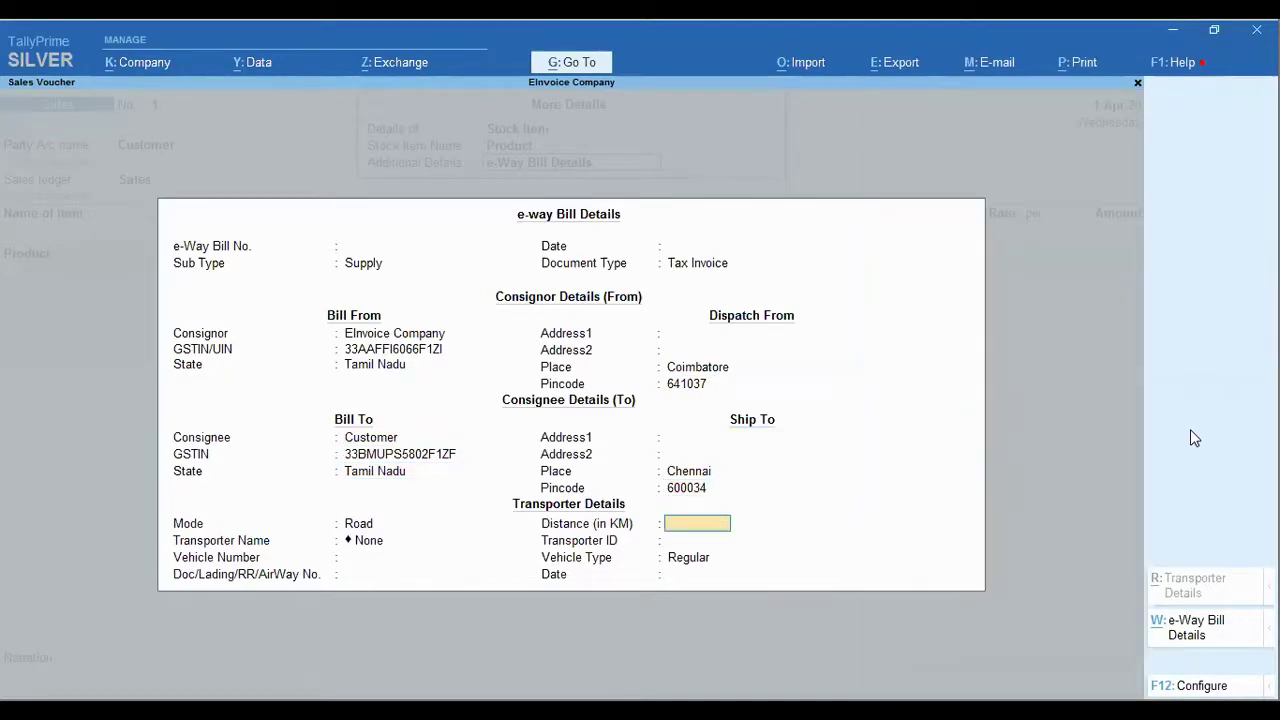
pyautogui.press('Up')
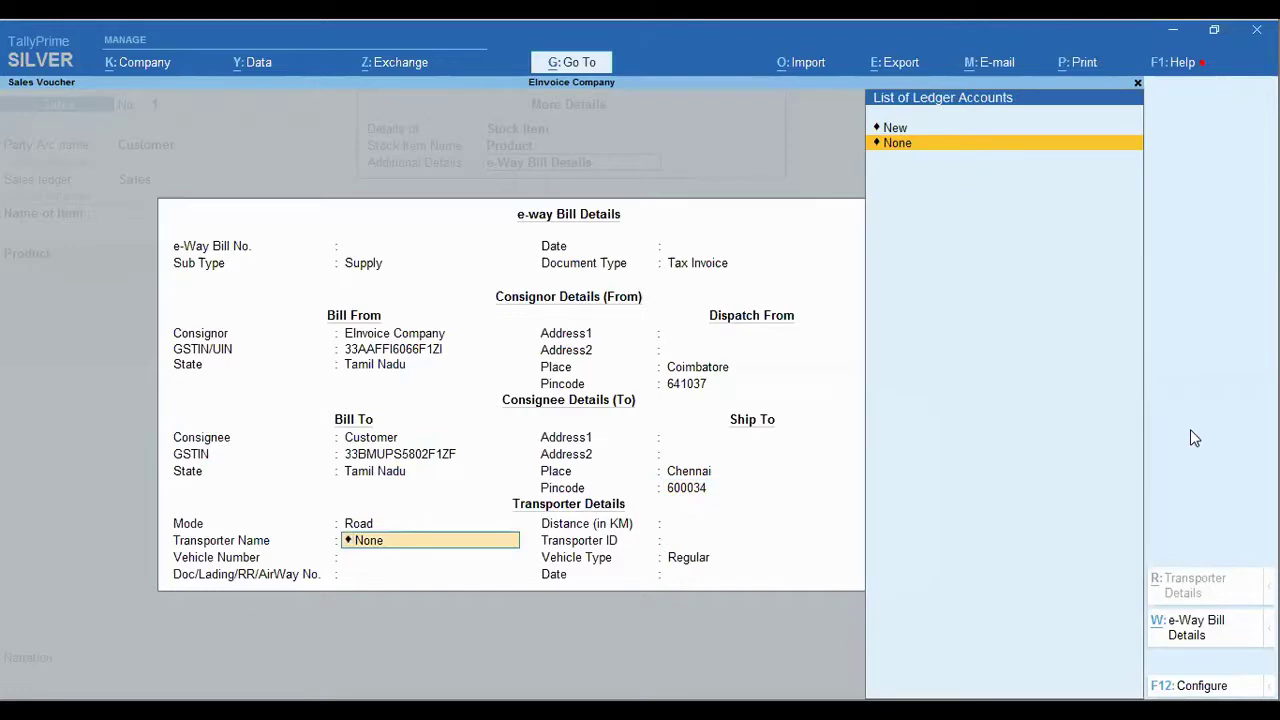
pyautogui.press('Return')
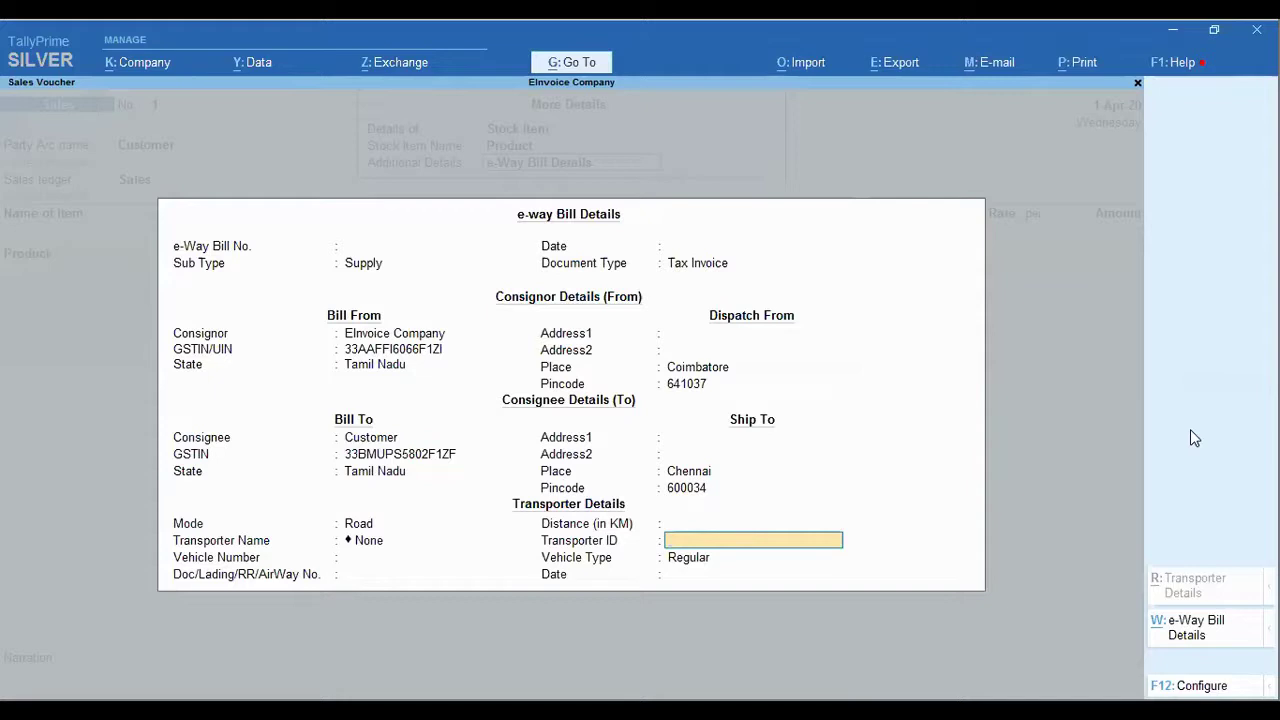
pyautogui.press('Return')
pyautogui.press('Return')
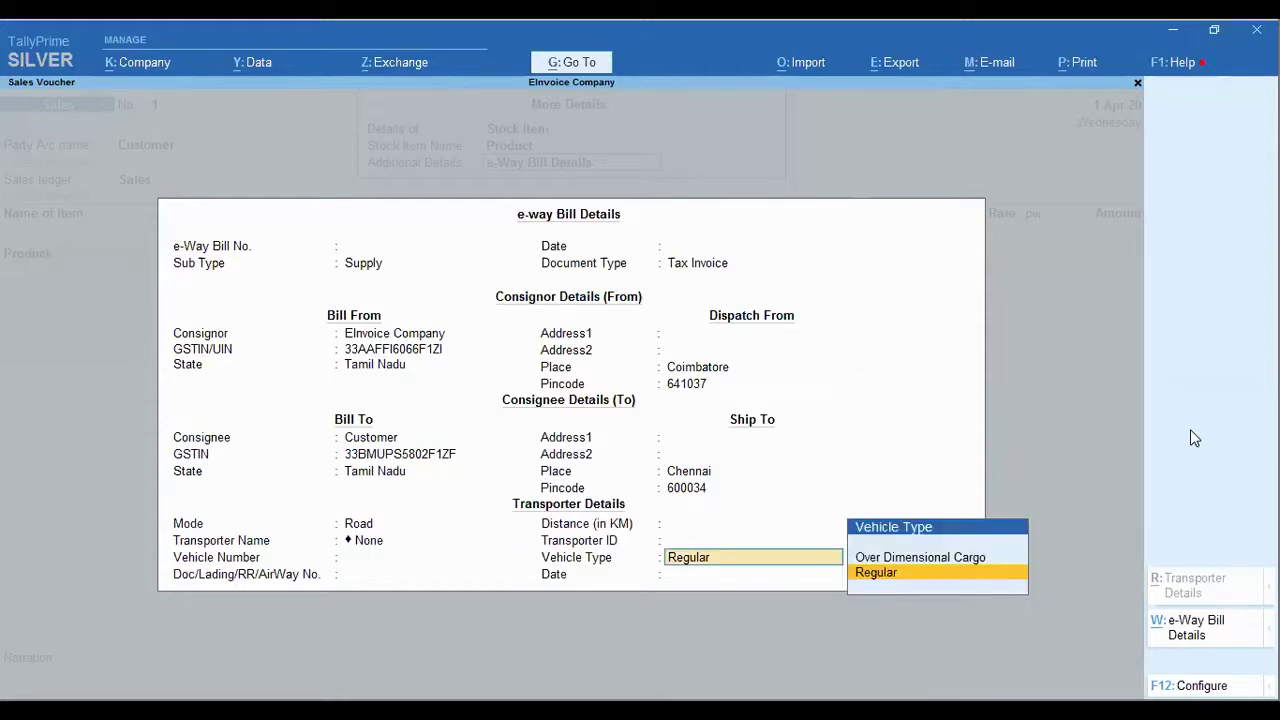
pyautogui.press('Return')
pyautogui.press('Return')
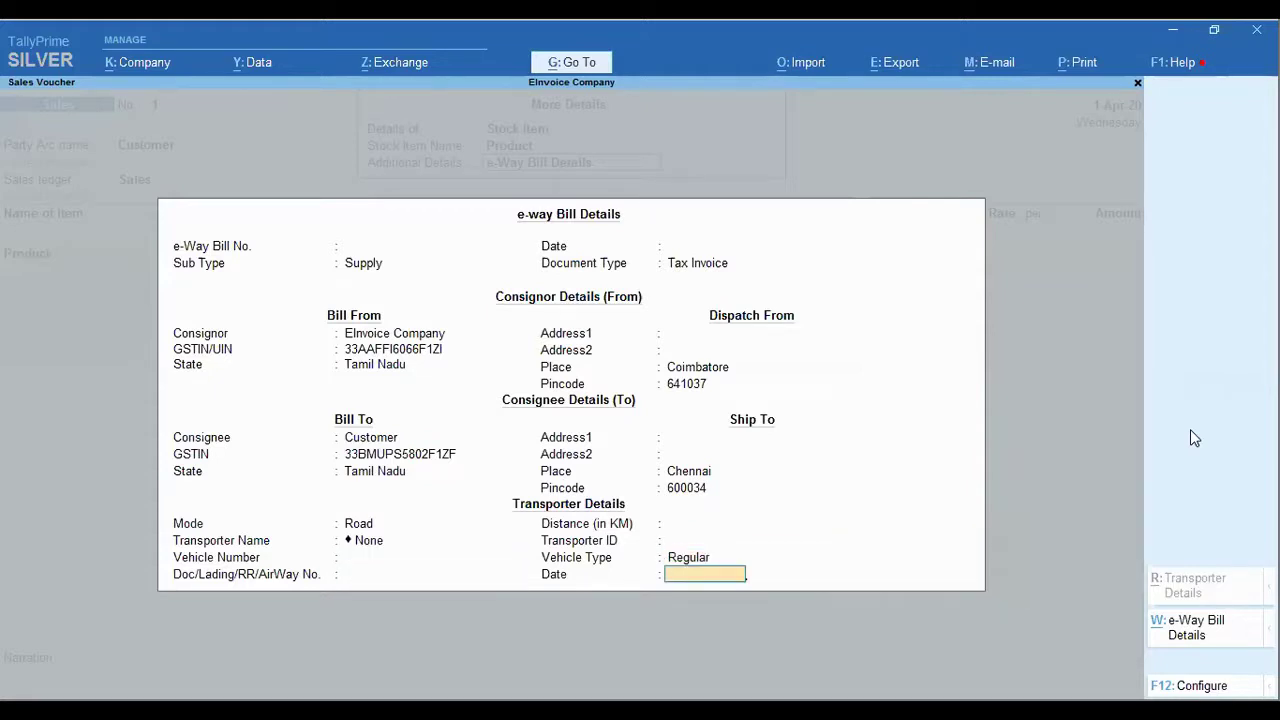
pyautogui.press('Return')
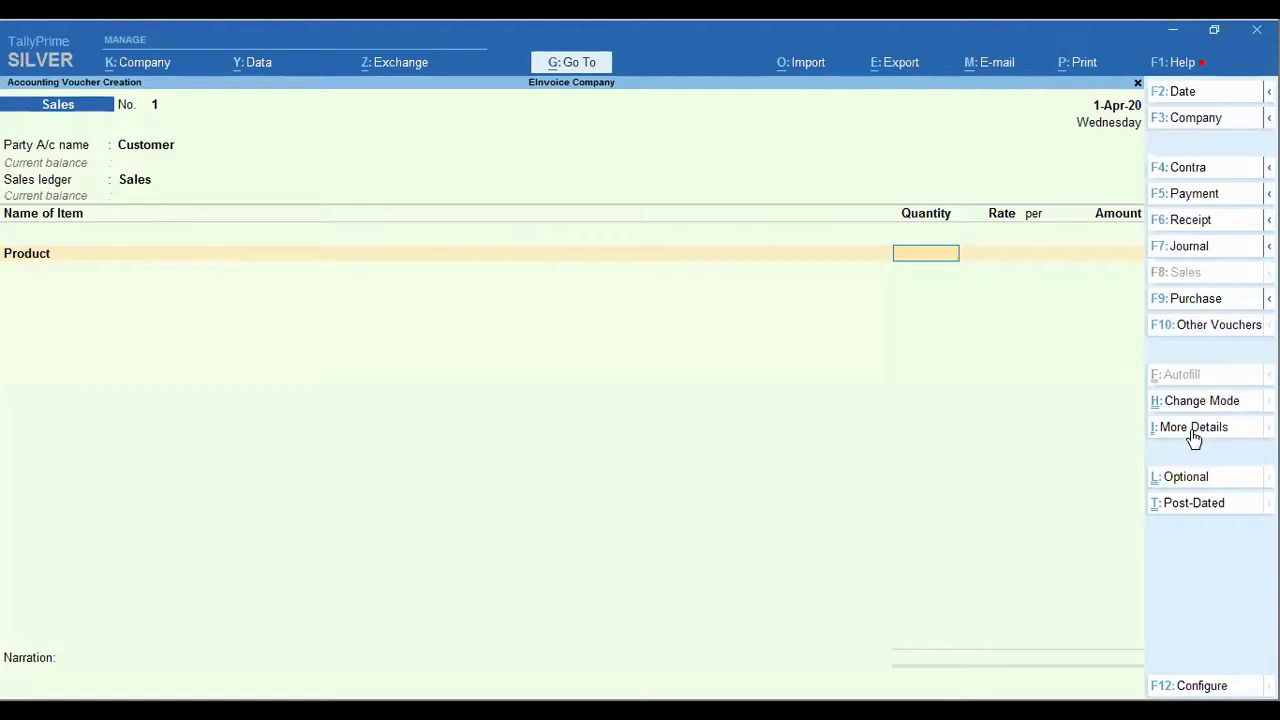
# - Enter 100 Nos of Product at rate 1000 and record a New Ref bill for the amount
pyautogui.write('100')
pyautogui.press('Return')
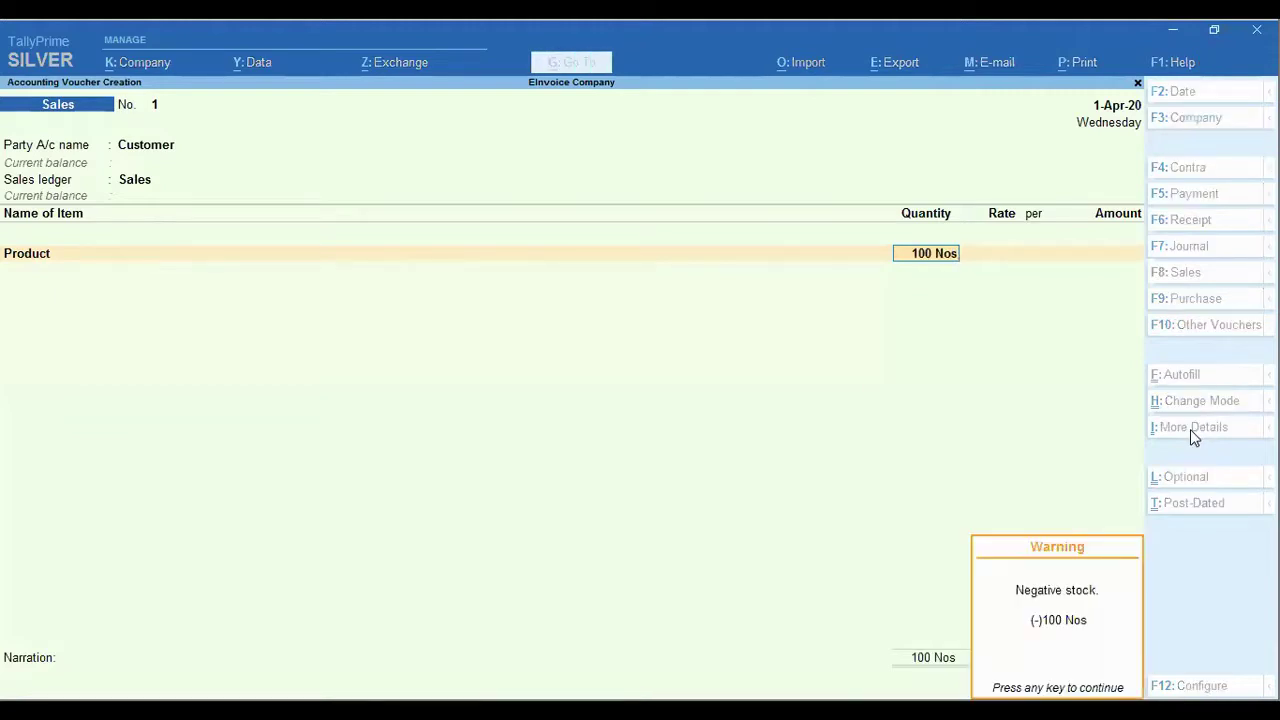
pyautogui.press('Return')
pyautogui.write('10000')
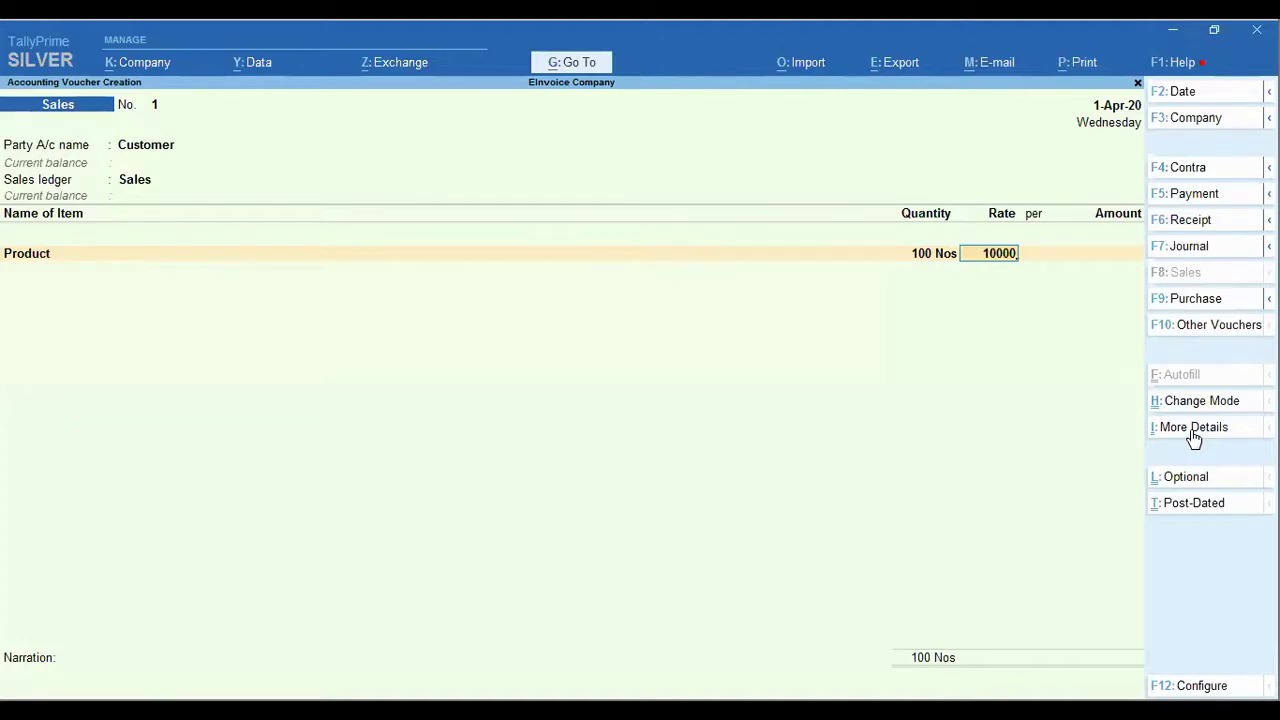
pyautogui.press('Return')
pyautogui.press('Return')
pyautogui.press('Return')
pyautogui.press('Return')
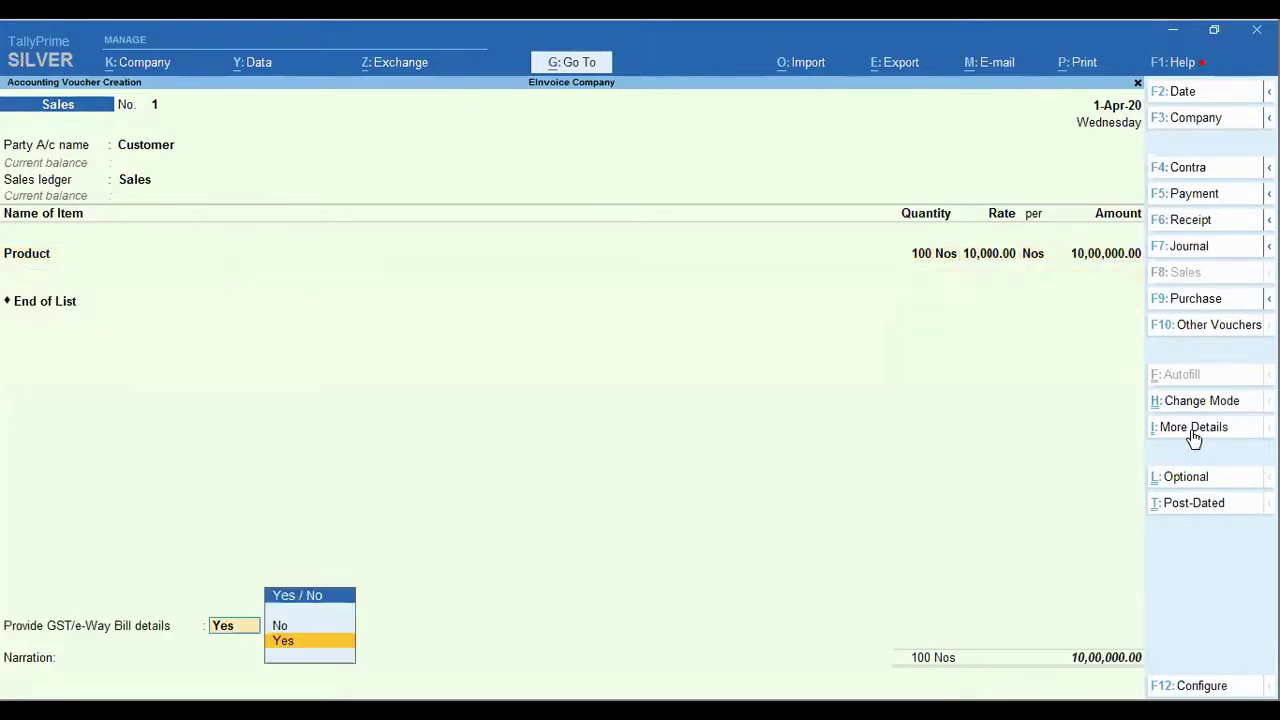
pyautogui.press('Return')
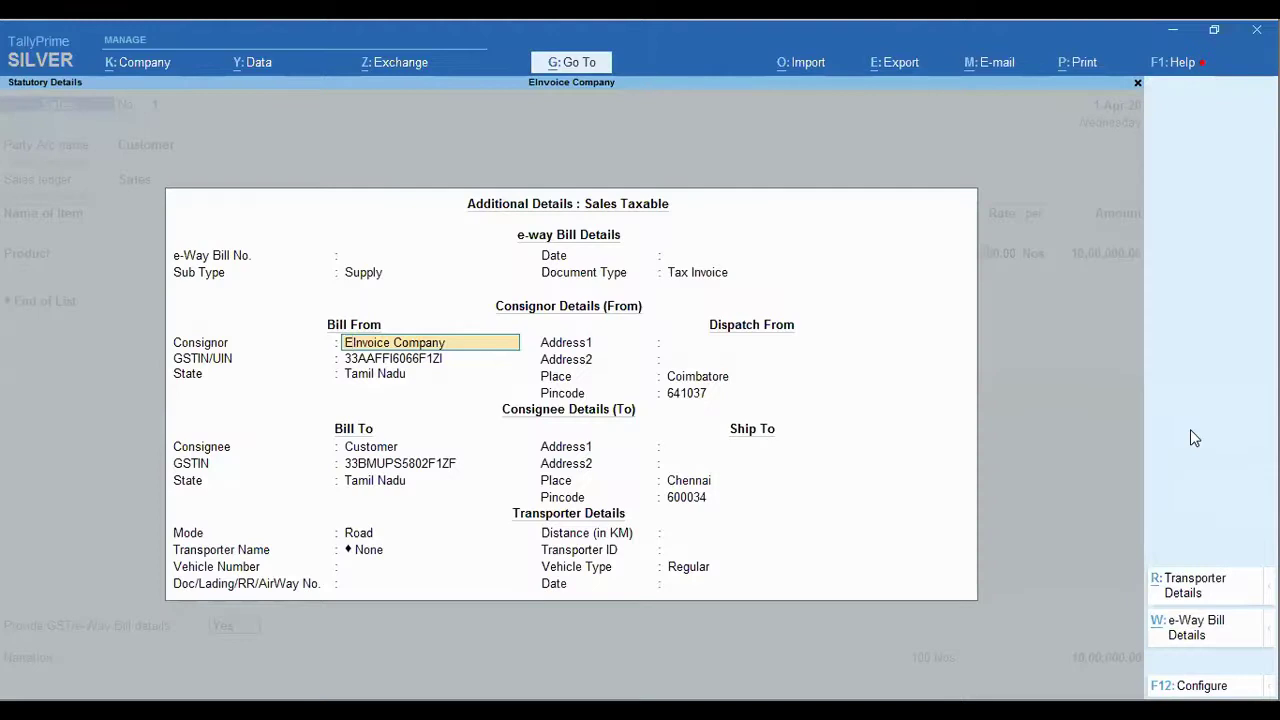
pyautogui.hotkey('ctrl', 'a')
pyautogui.press('Return')
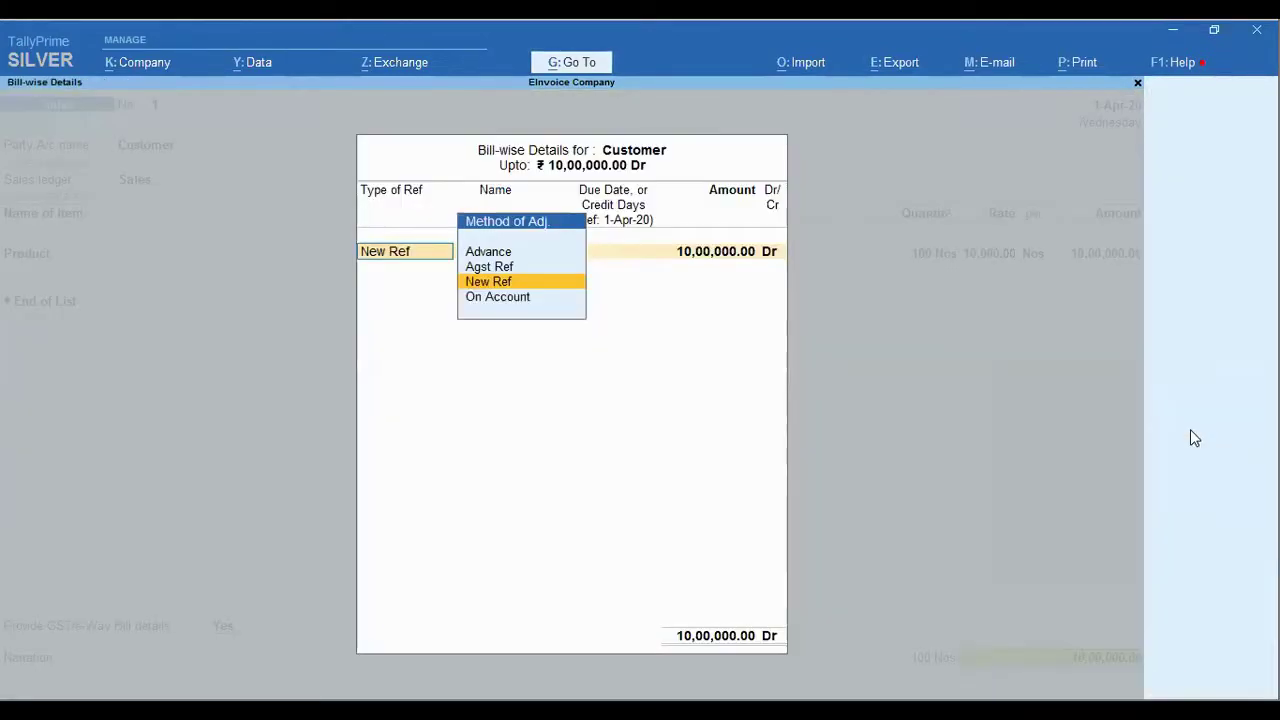
pyautogui.press('Return')
pyautogui.press('Return')
pyautogui.press('Return')
pyautogui.press('Return')
pyautogui.press('Return')
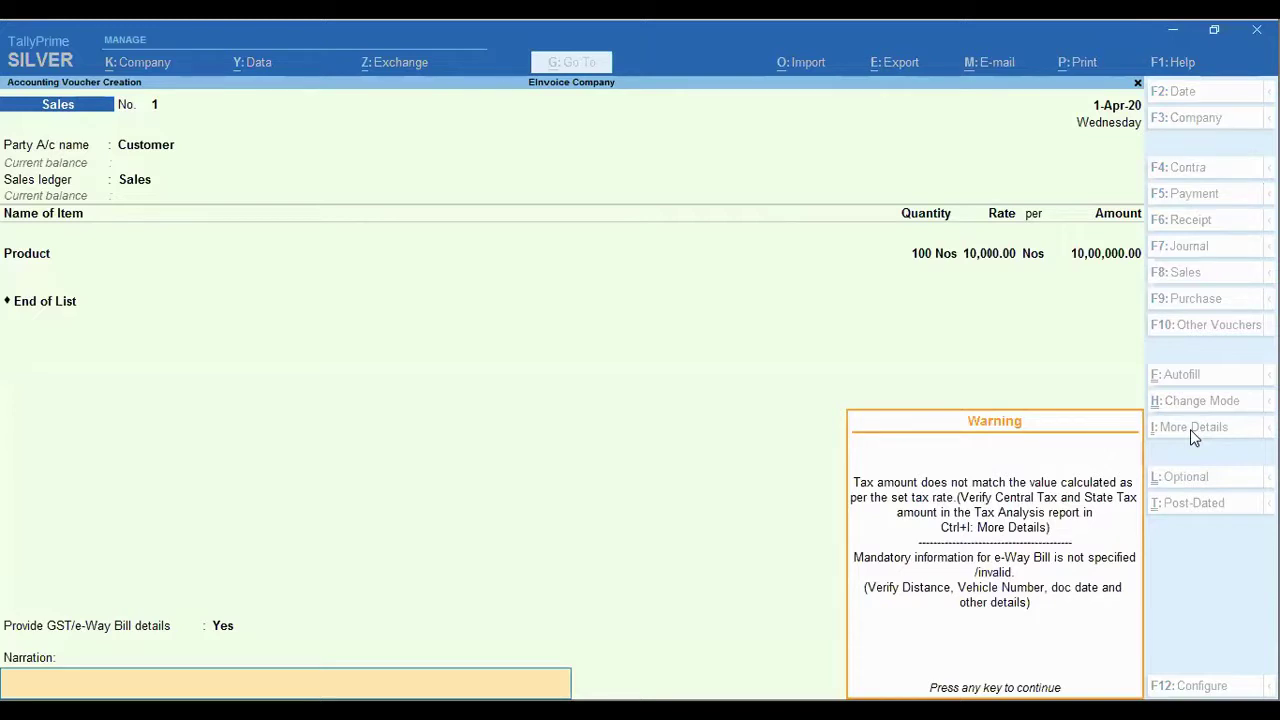
# - Reopen the GST/e-Way Bill details, redo the New Ref bill, and save invoice No. 1
pyautogui.press('Return')
pyautogui.press('Escape')
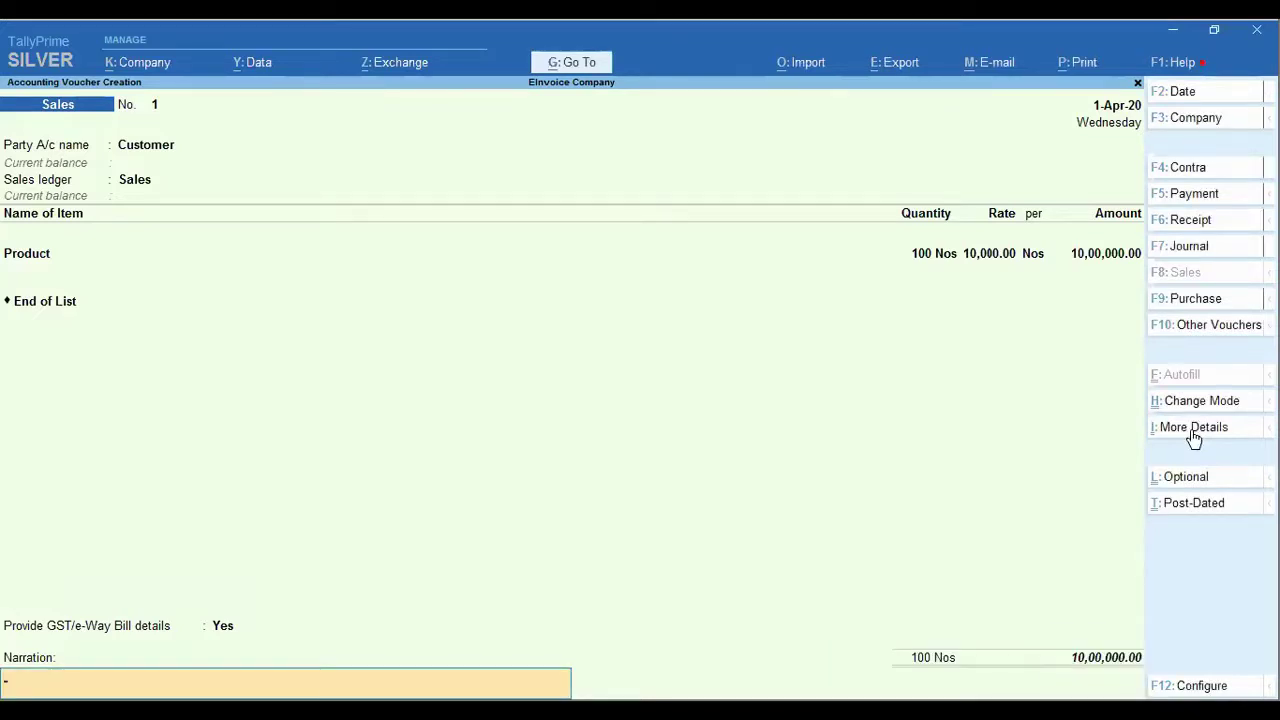
pyautogui.click(223, 632)
pyautogui.press('Return')
pyautogui.press('Return')
pyautogui.press('Return')
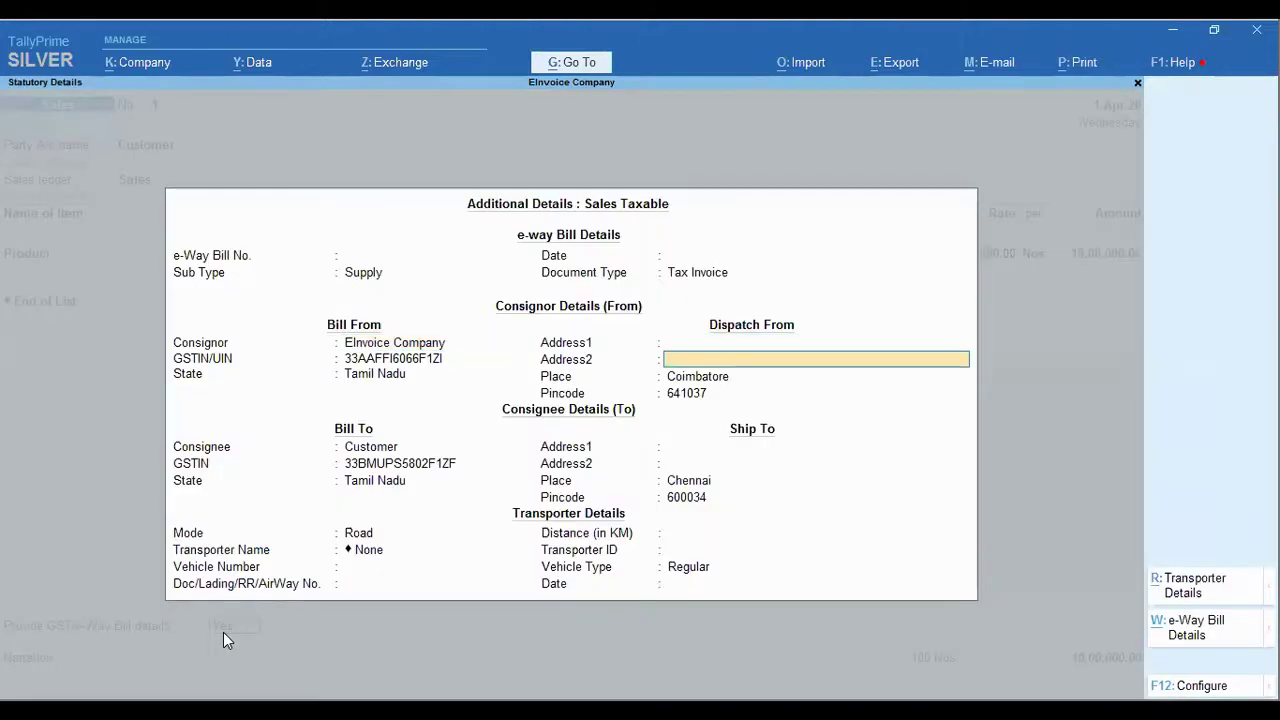
pyautogui.hotkey('ctrl', 'a')
pyautogui.press('Return')
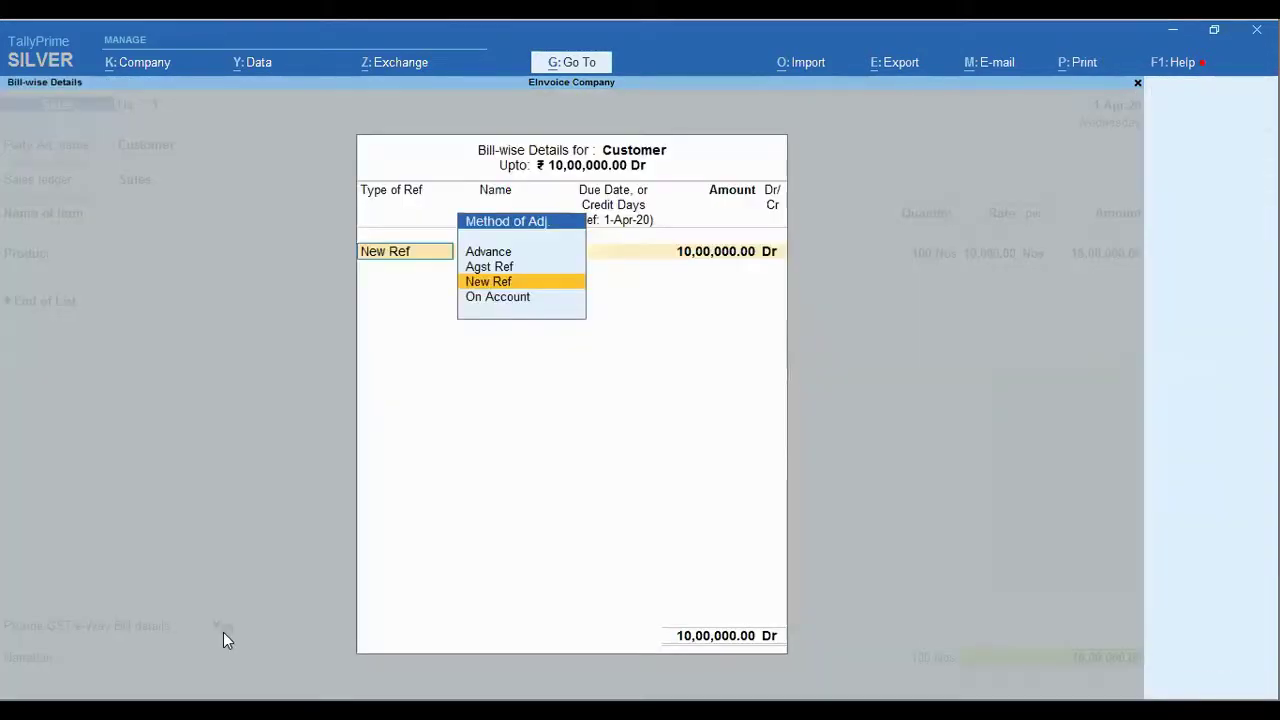
pyautogui.press('Return')
pyautogui.press('Return')
pyautogui.press('Return')
pyautogui.press('Return')
pyautogui.press('Return')
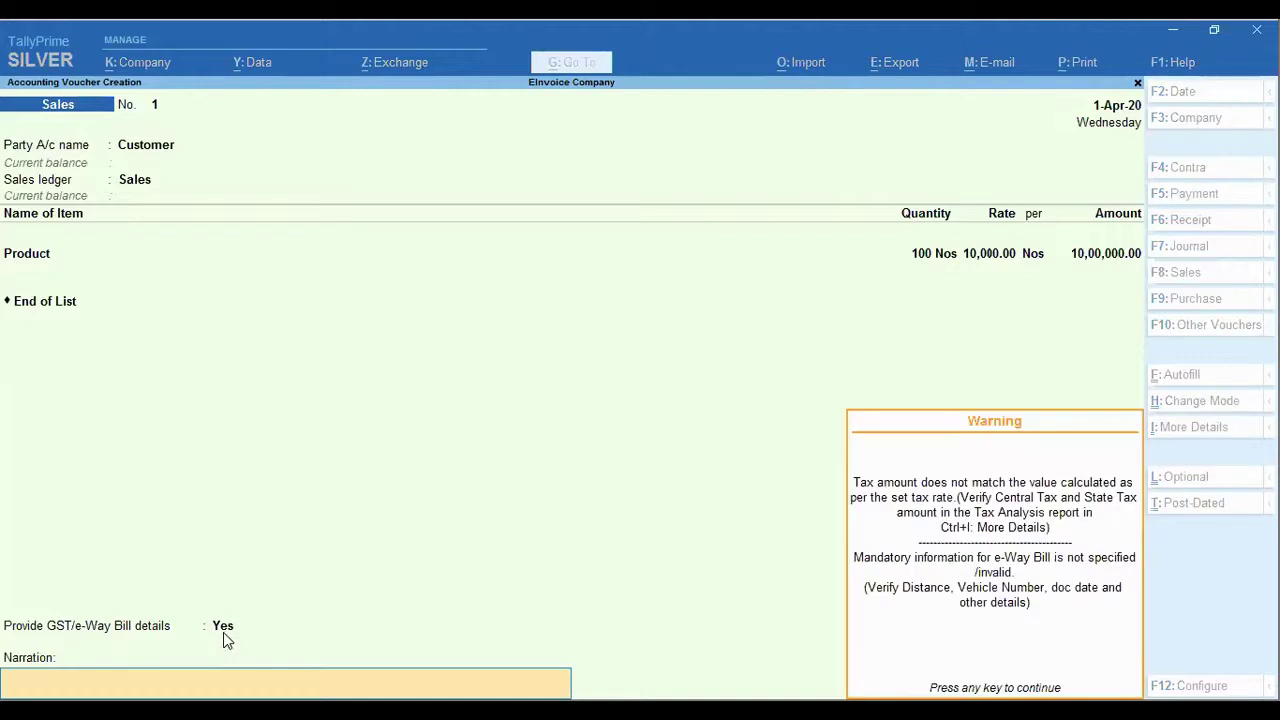
pyautogui.press('Return')
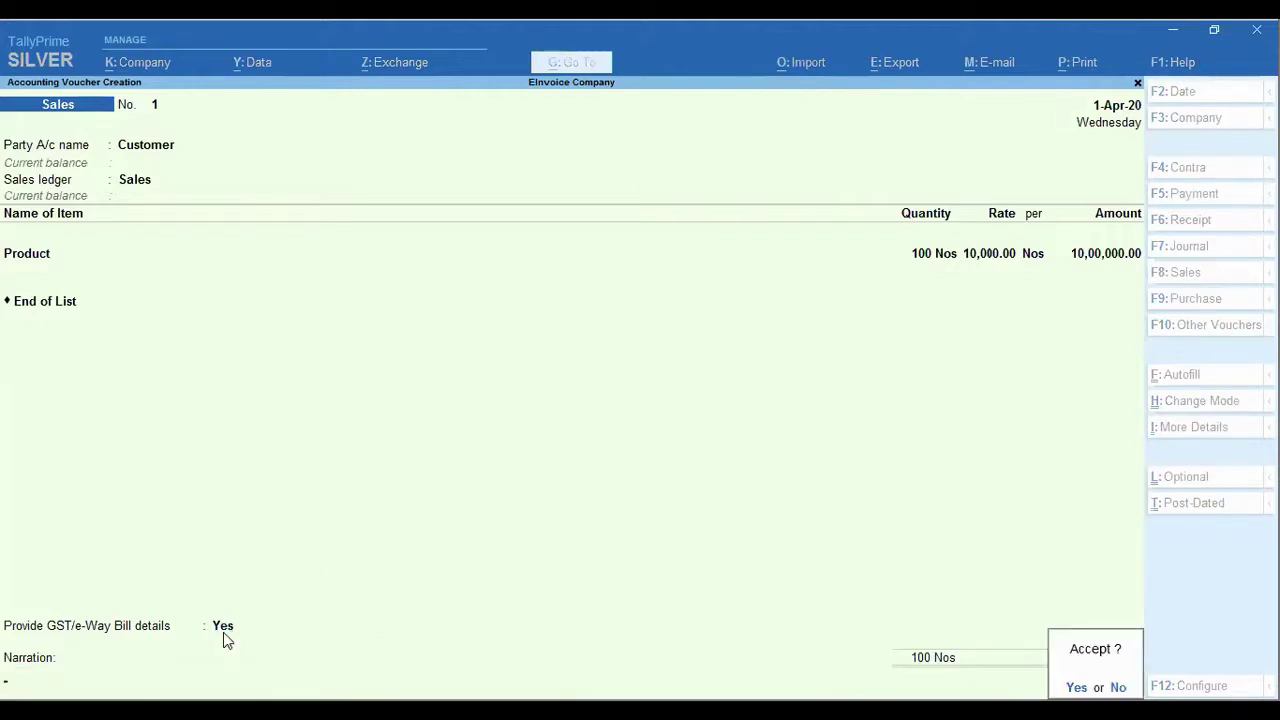
pyautogui.press('Return')
pyautogui.press('Return')
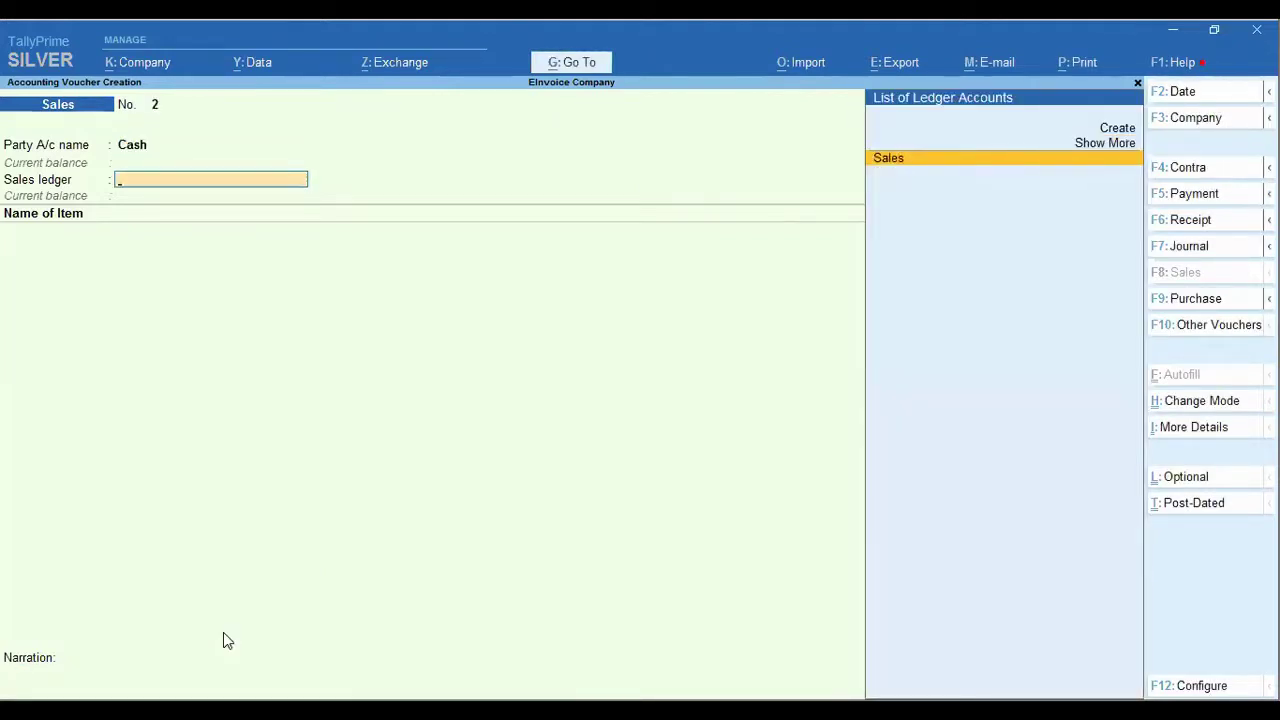
# - Discard blank voucher No. 2 and set voucher 1's GST/e-Way Bill details to Yes from Day Book
pyautogui.press('Escape')
pyautogui.press('y')
pyautogui.press('d')
pyautogui.press('d')
pyautogui.press('Return')
pyautogui.press('Return')
pyautogui.press('Return')
pyautogui.press('Return')
pyautogui.press('Return')
pyautogui.press('Return')
pyautogui.press('Return')
pyautogui.press('Return')
pyautogui.press('Return')
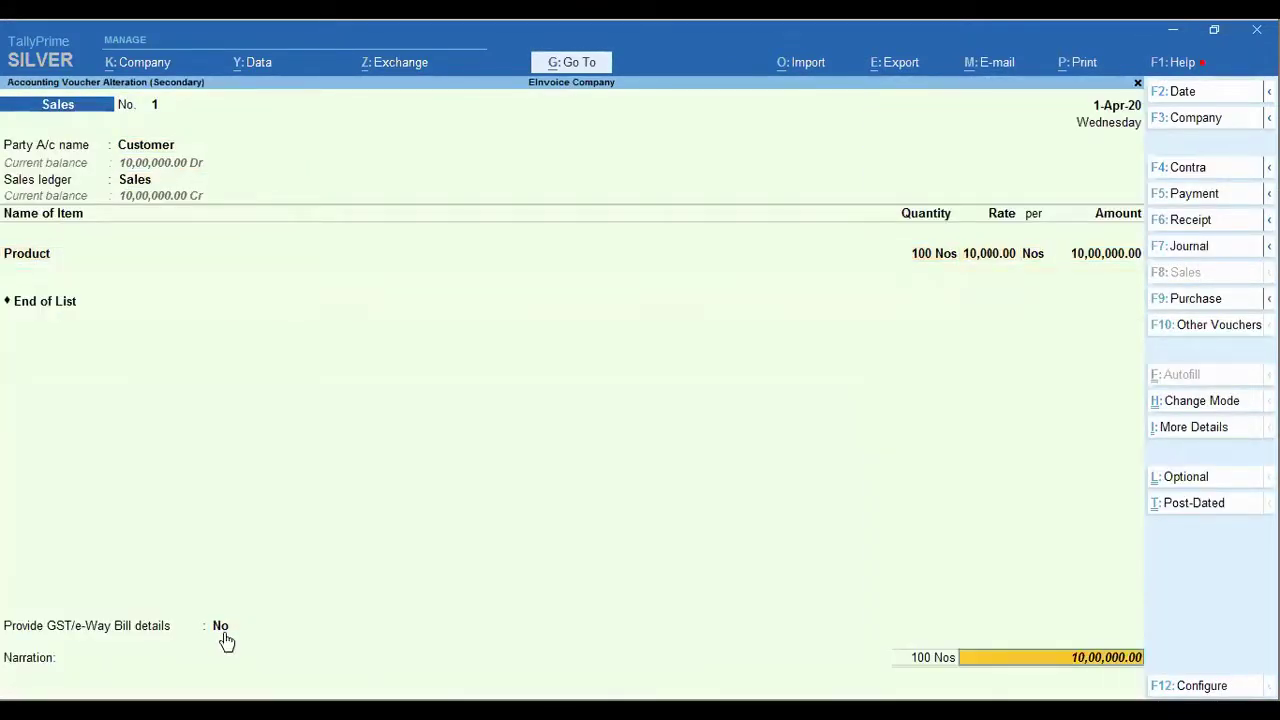
pyautogui.click(222, 630)
pyautogui.press('Down')
pyautogui.press('Return')
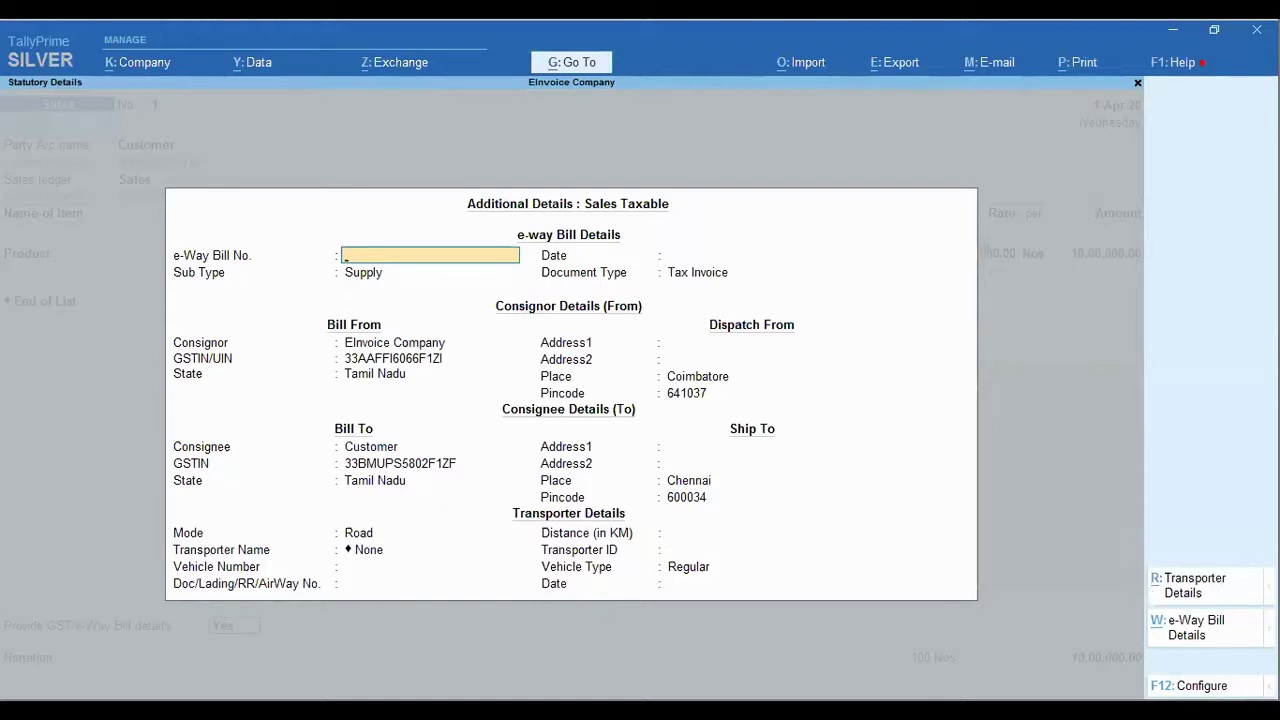
# - Edit the consolidated e-Way Bill setting and step through the consignor, consignee and transporter details
pyautogui.press('F12')
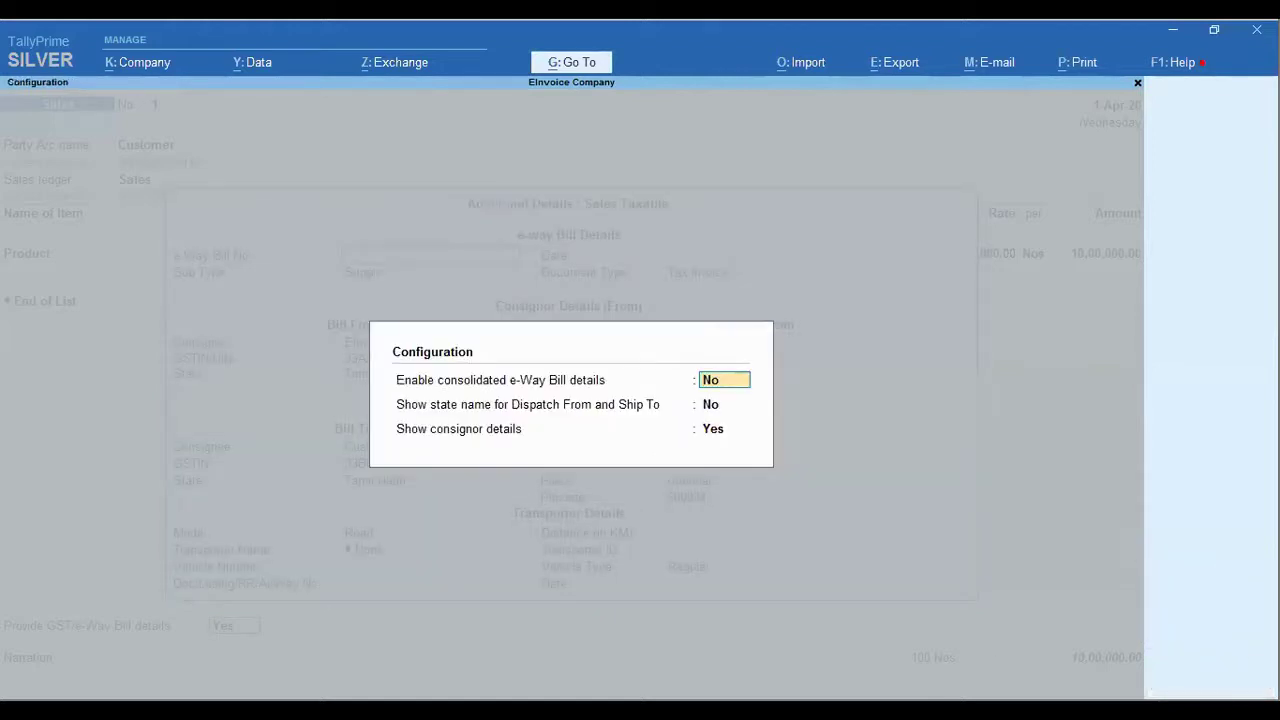
pyautogui.press('BackSpace')
pyautogui.press('Escape')
pyautogui.press('Return')
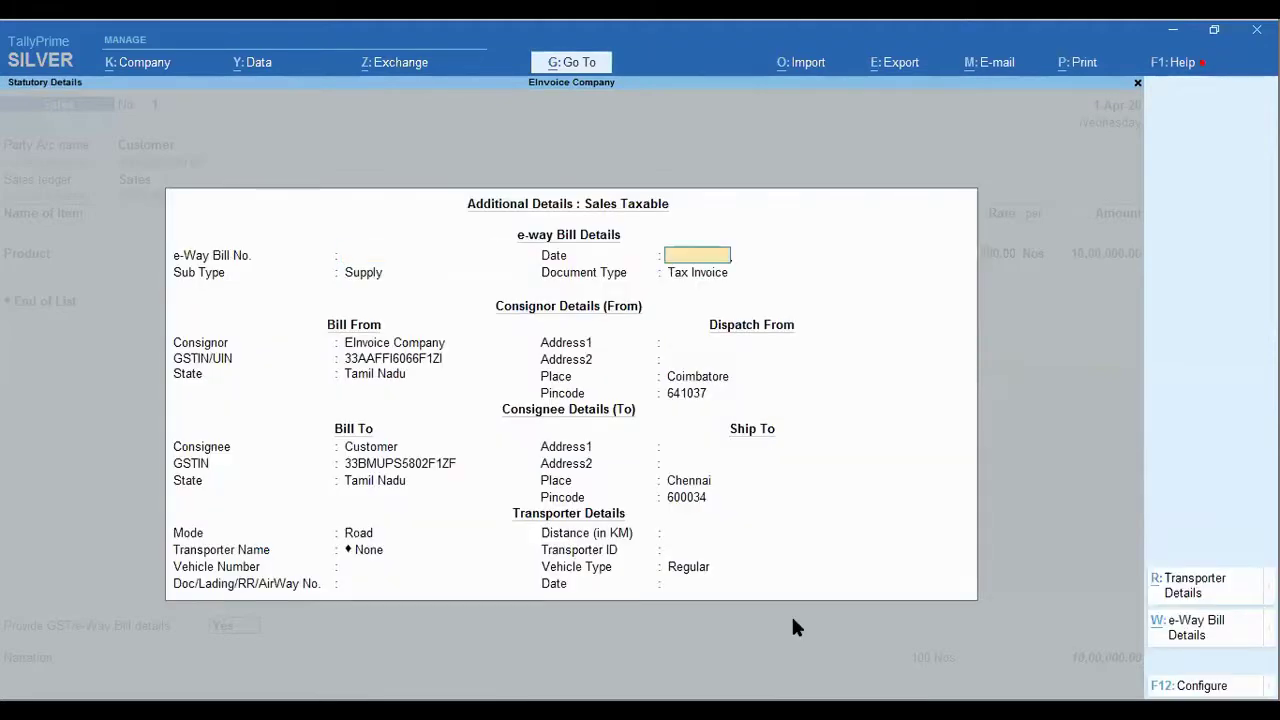
pyautogui.press('Return')
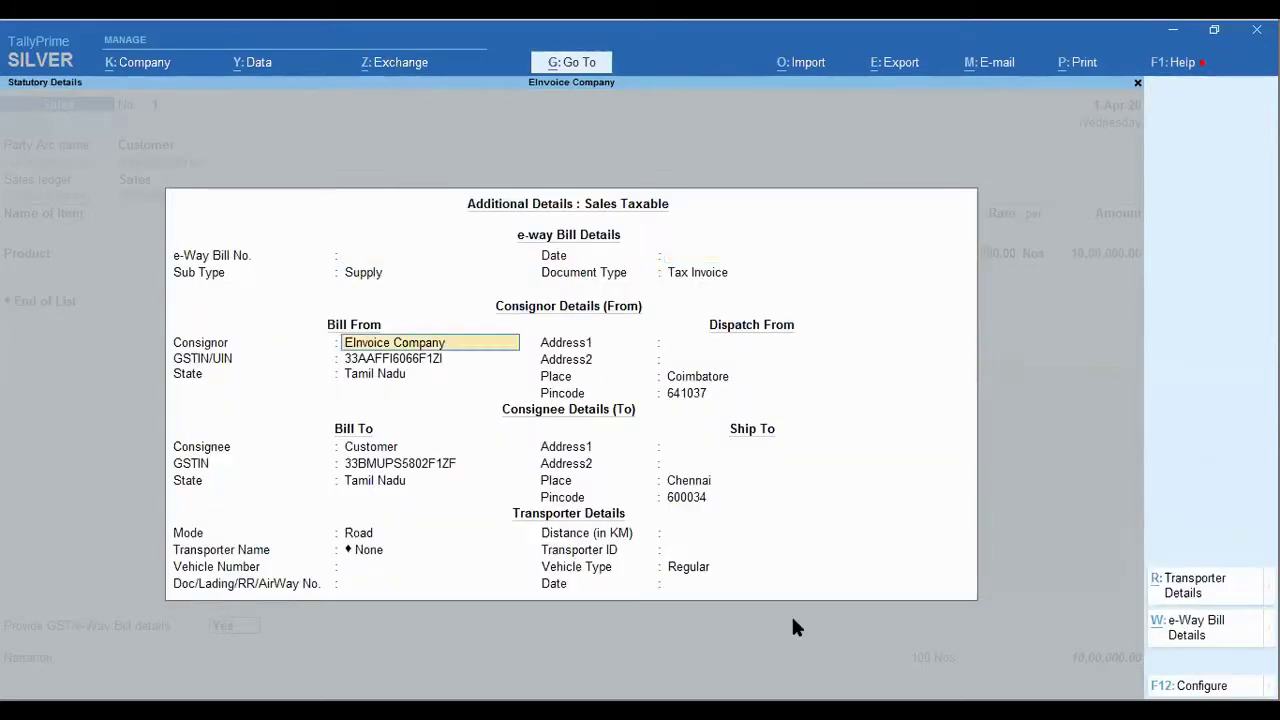
pyautogui.press('Return')
pyautogui.press('Return')
pyautogui.press('Return')
pyautogui.press('Return')
pyautogui.press('Return')
pyautogui.press('Return')
pyautogui.press('Return')
pyautogui.press('Return')
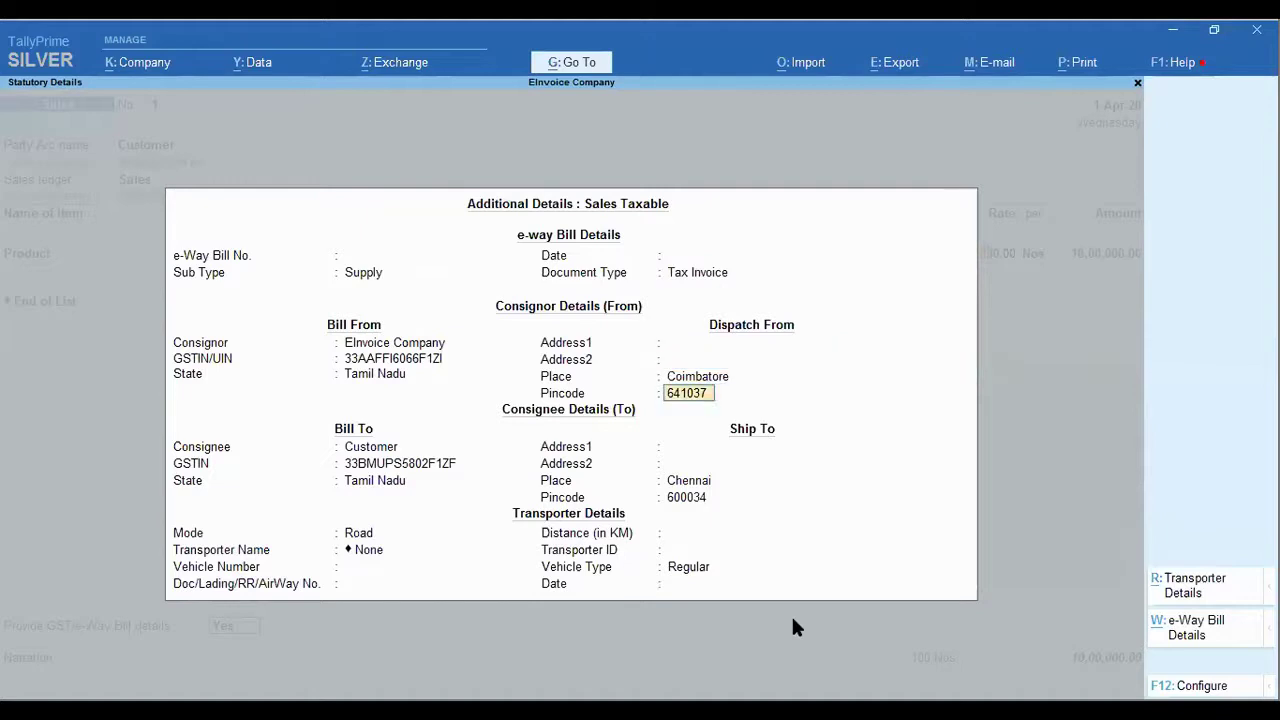
pyautogui.press('Return')
pyautogui.press('Return')
pyautogui.press('Return')
pyautogui.press('Return')
pyautogui.press('Return')
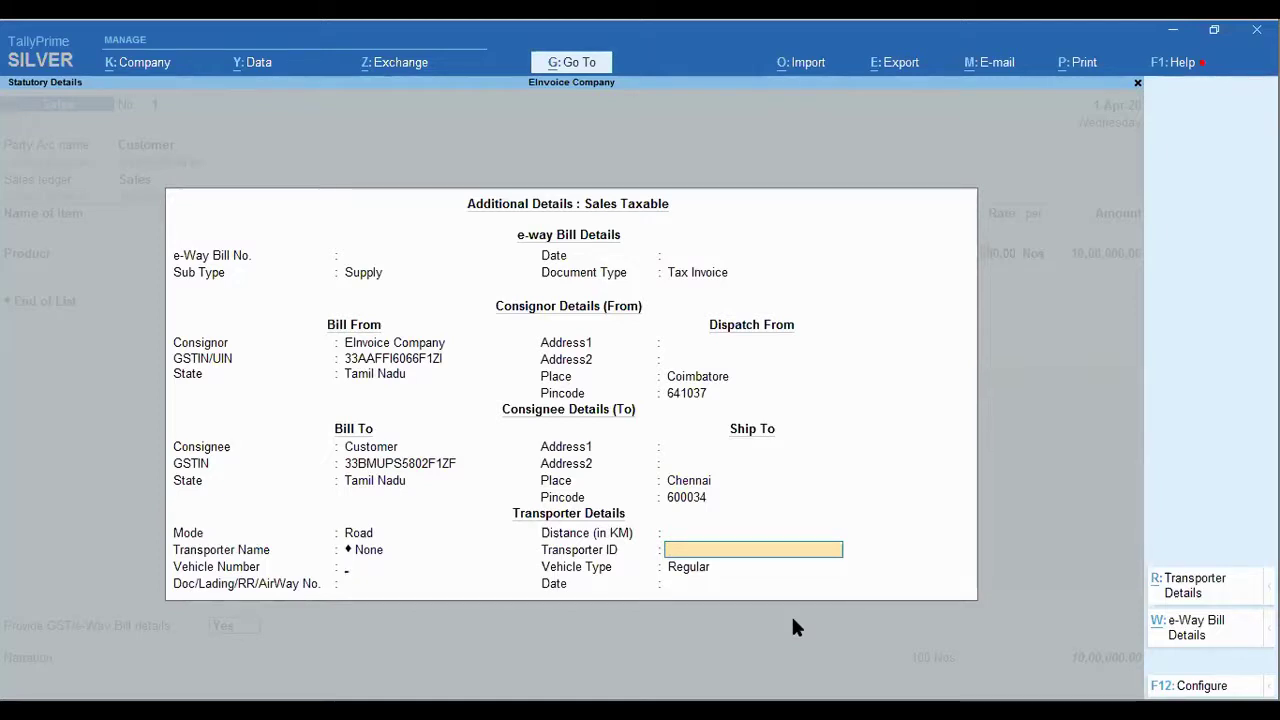
pyautogui.press('Return')
pyautogui.press('Return')
pyautogui.press('Return')
pyautogui.press('Return')
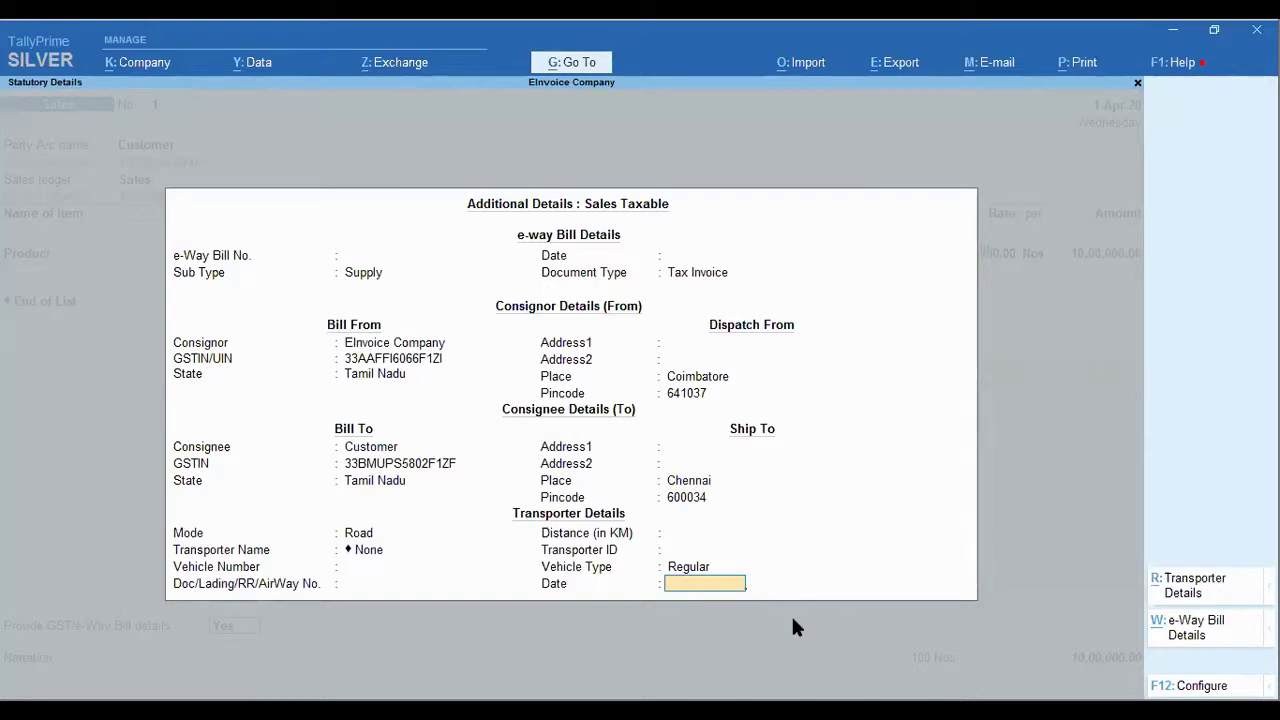
pyautogui.press('Return')
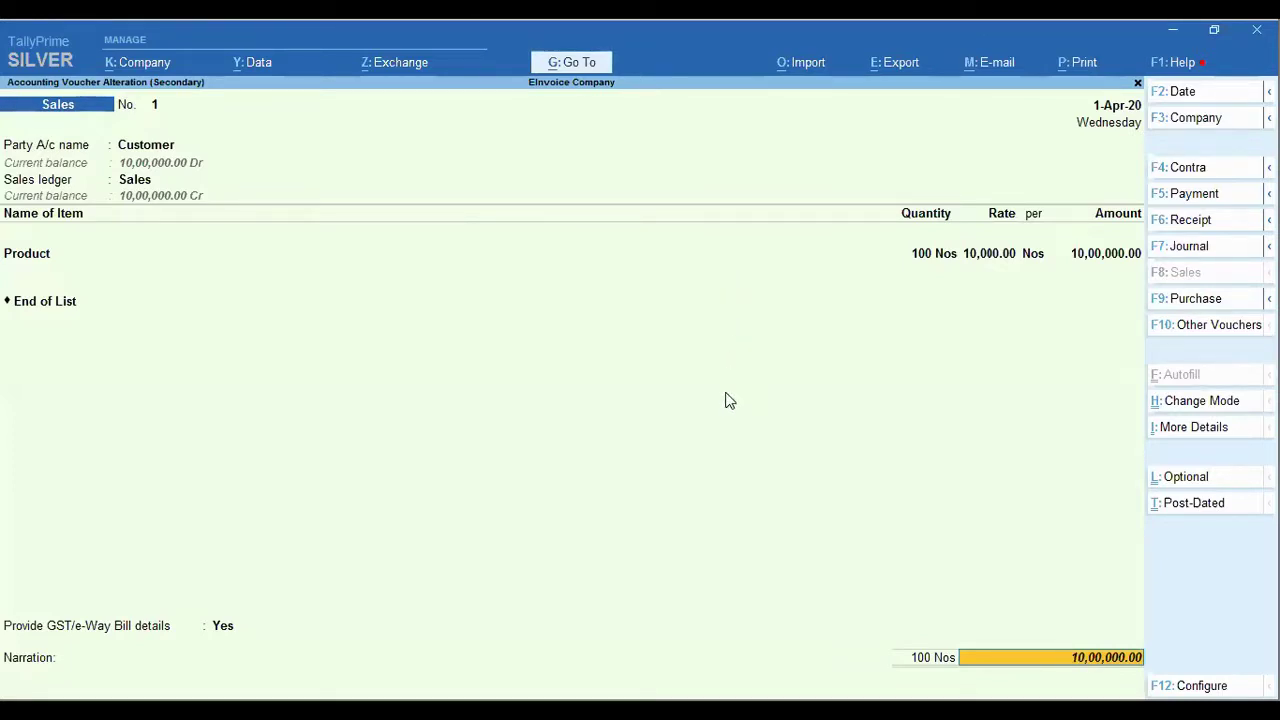
pyautogui.press('ctrl')
# - Save the altered invoice and open GST Reports > e-Invoice under Display More Reports
pyautogui.hotkey('ctrl', 'a')
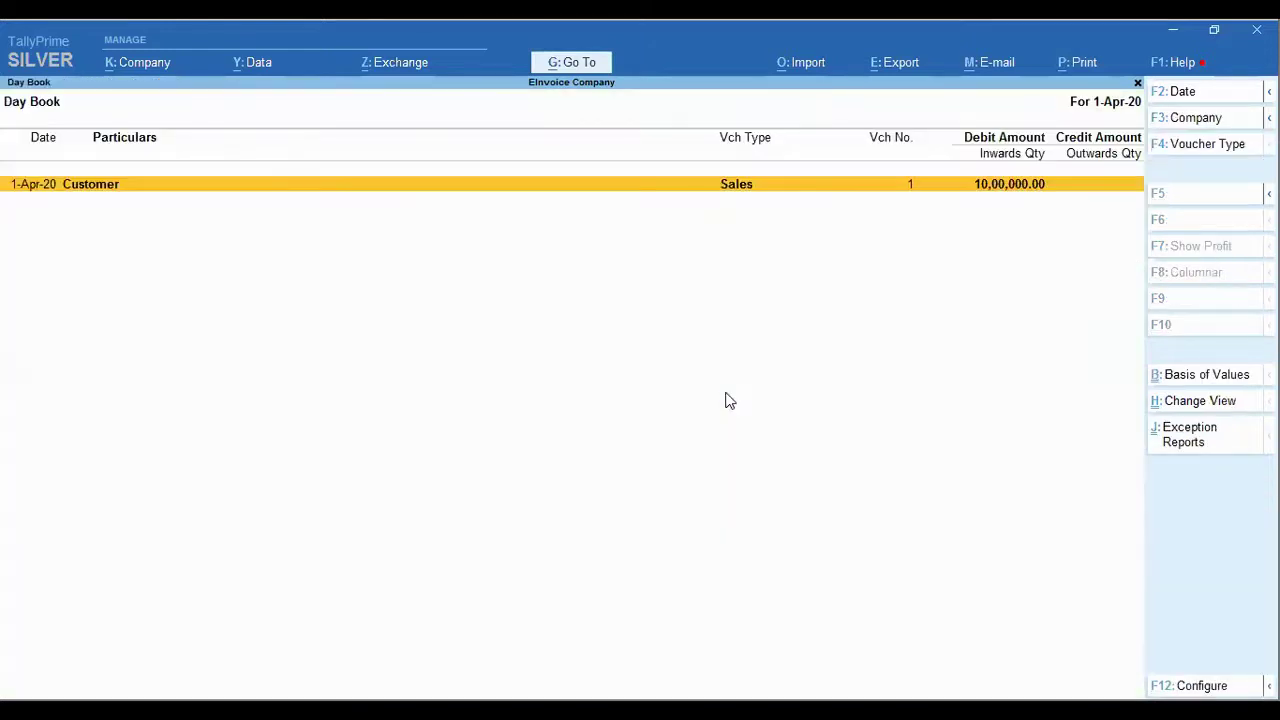
pyautogui.press('Escape')
pyautogui.press('Escape')
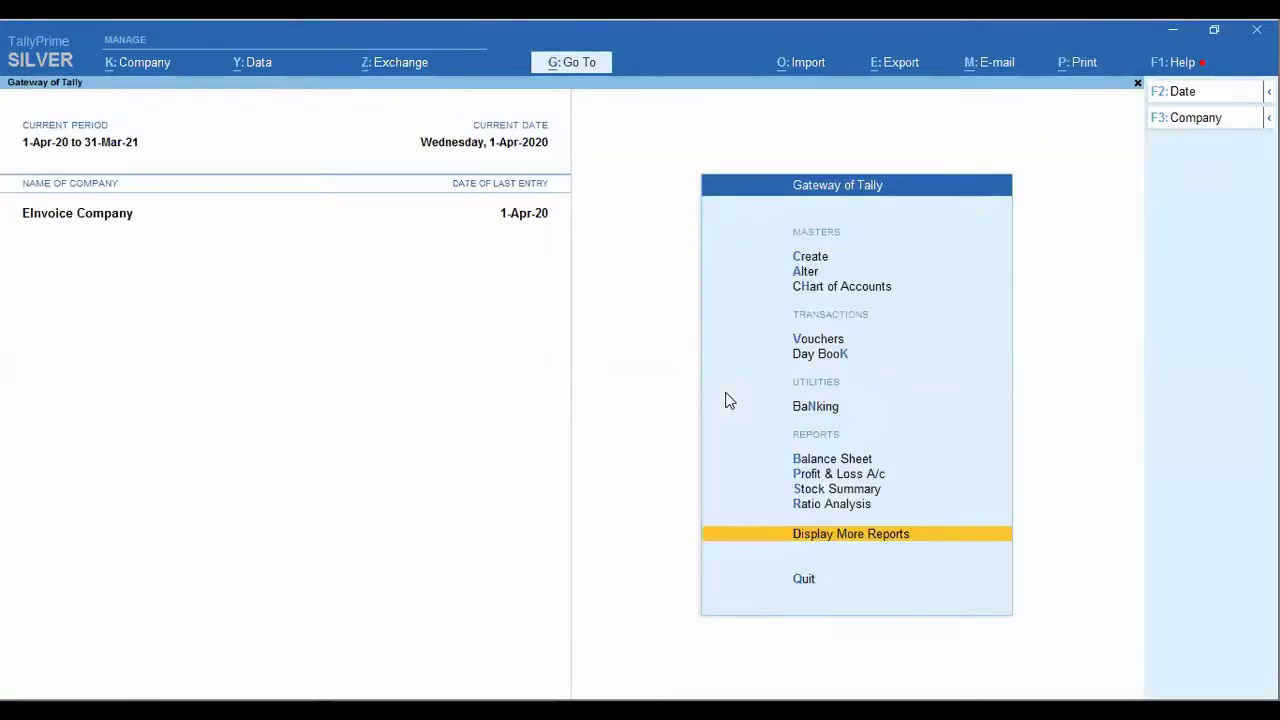
pyautogui.press('Return')
pyautogui.press('g')
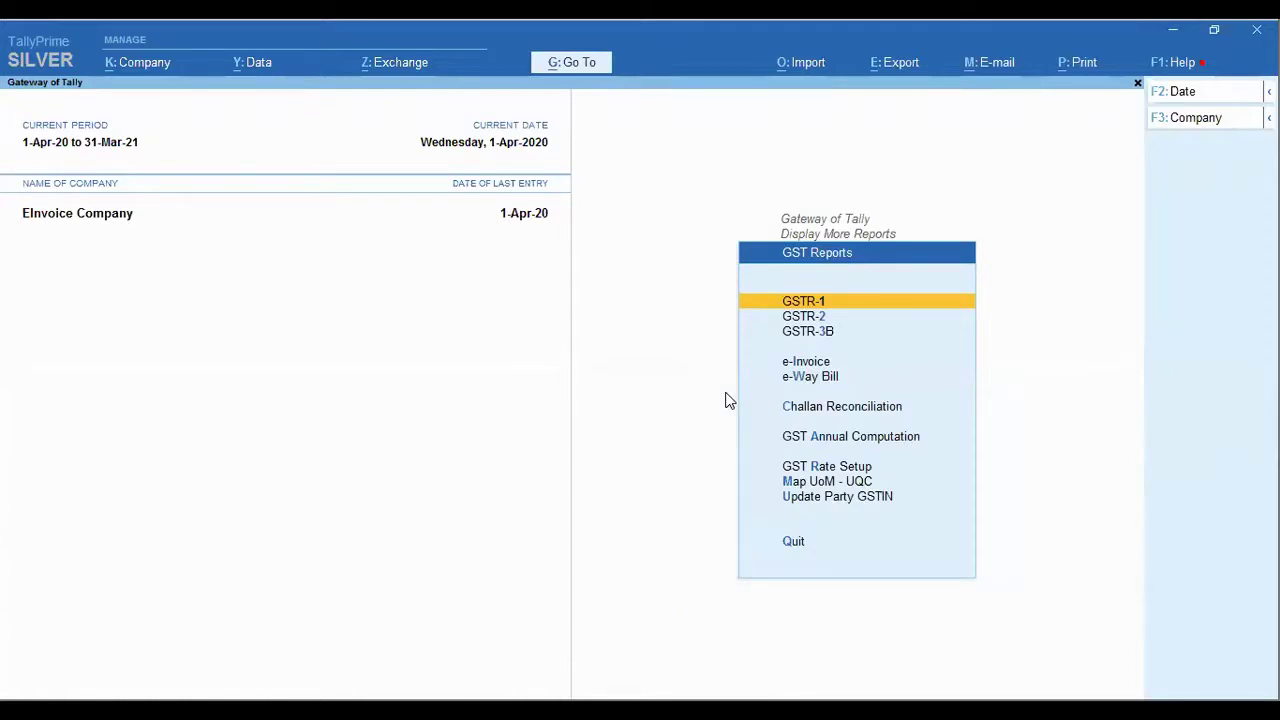
pyautogui.press('Down')
pyautogui.press('Down')
pyautogui.press('Down')
pyautogui.press('Down')
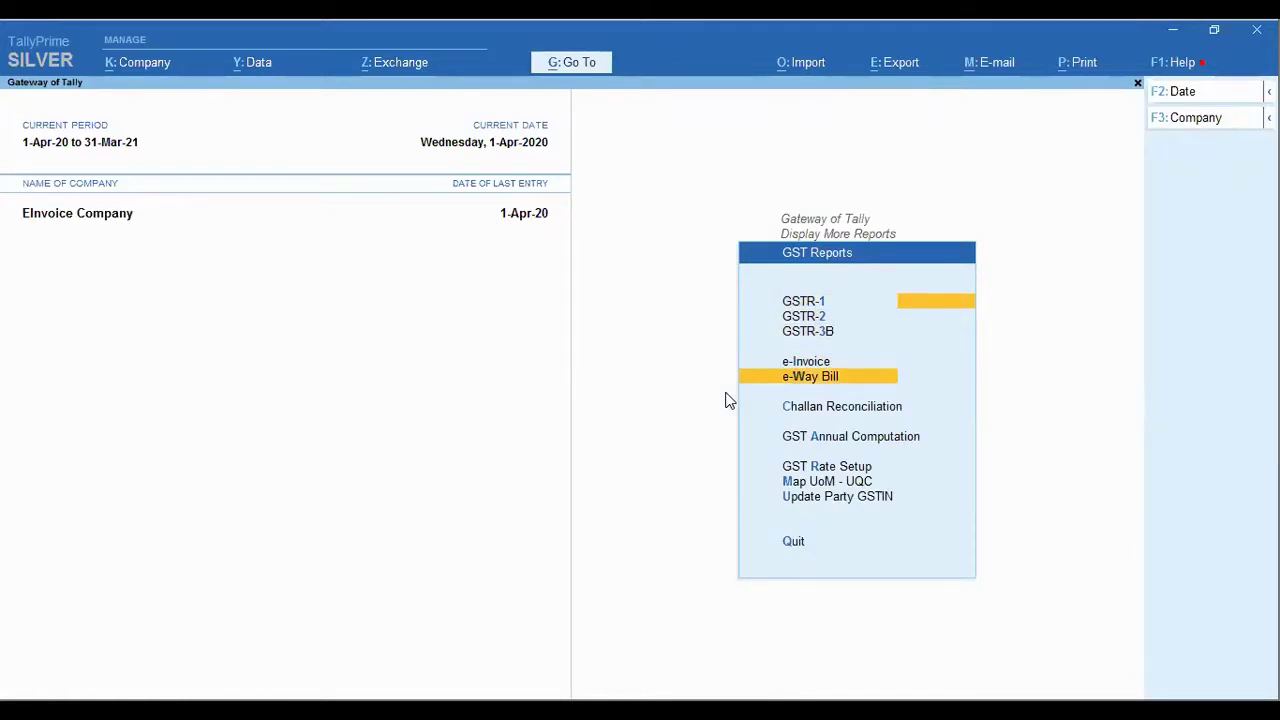
pyautogui.press('Up')
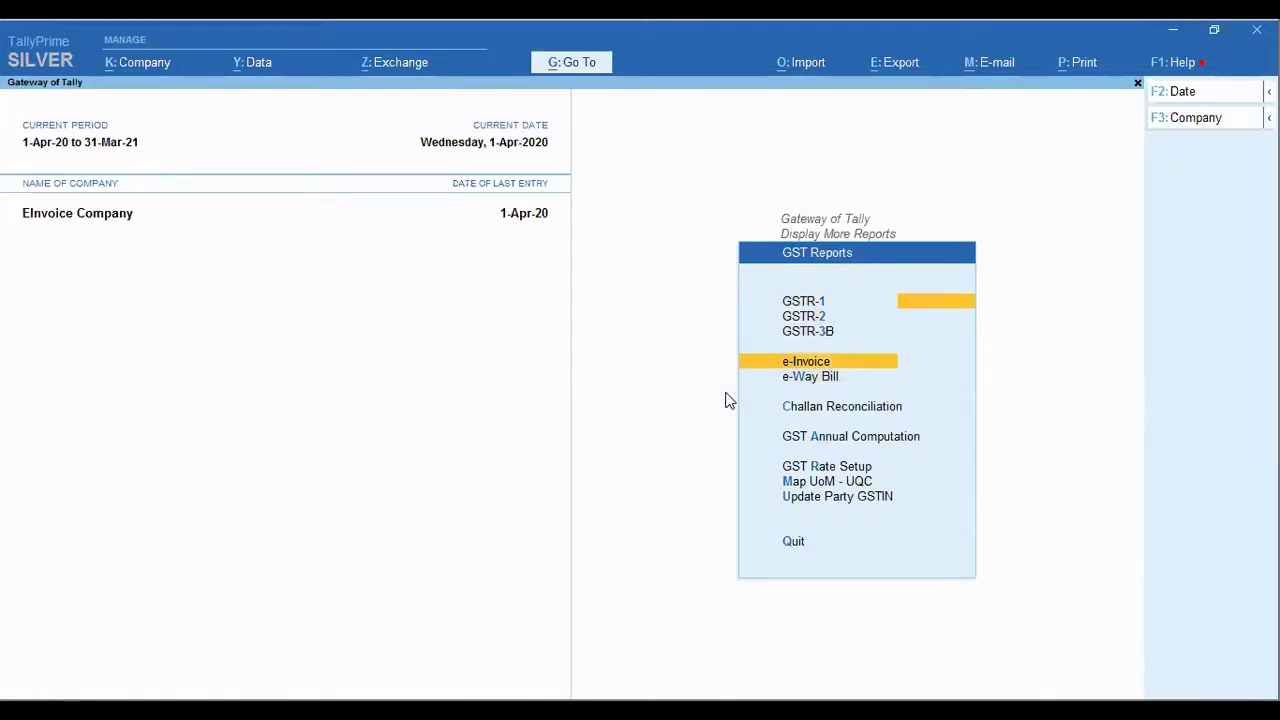
pyautogui.press('Return')
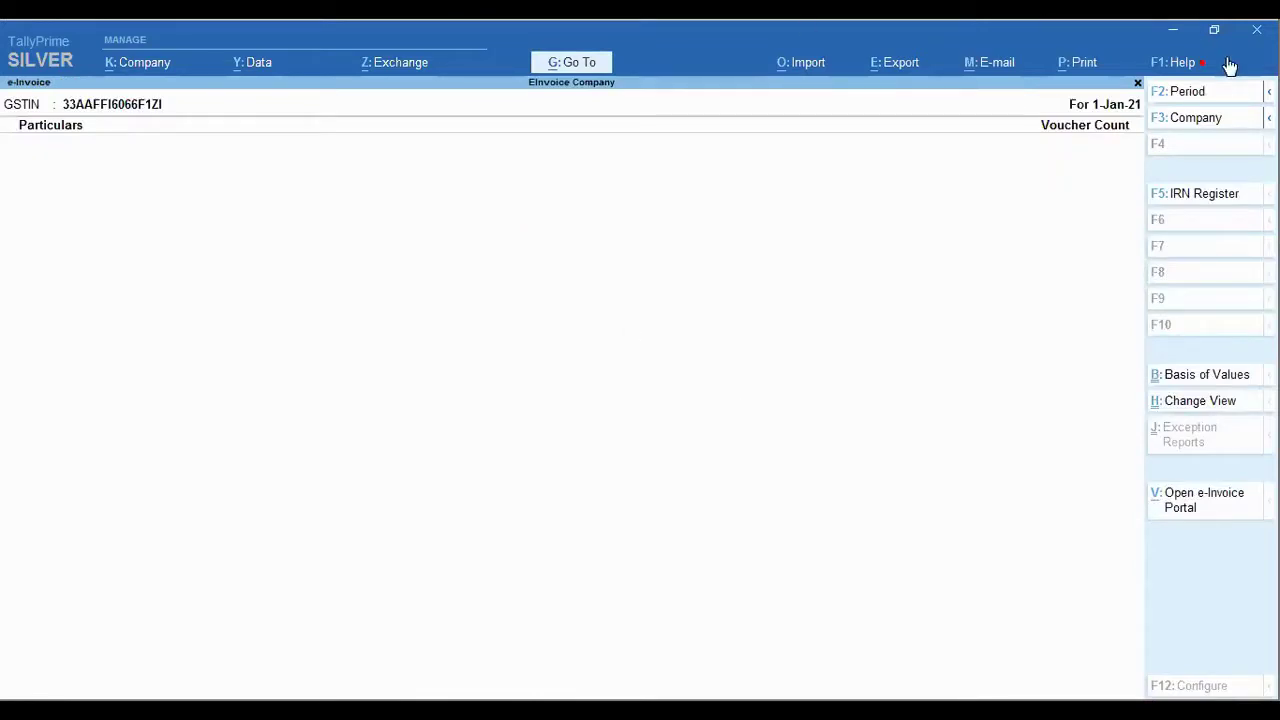
# - Switch the e-Invoice report to the F5 IRN Register view
pyautogui.click(1229, 63)
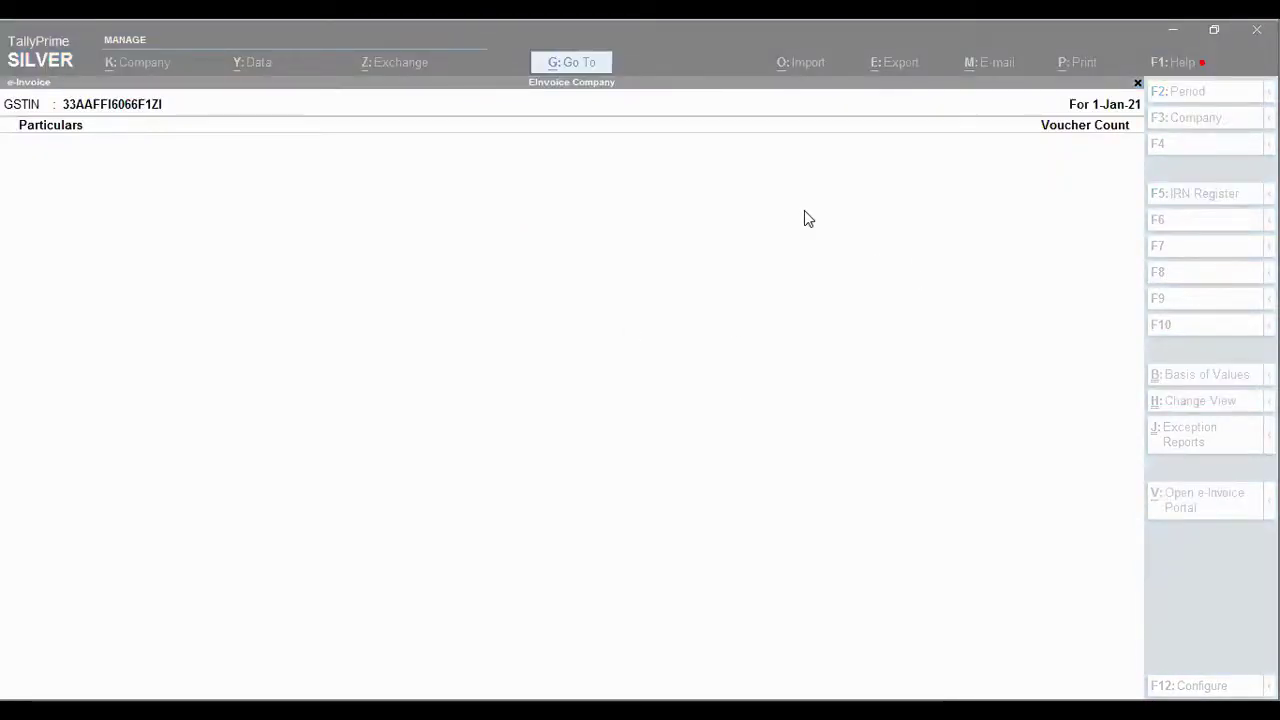
pyautogui.click(806, 216)
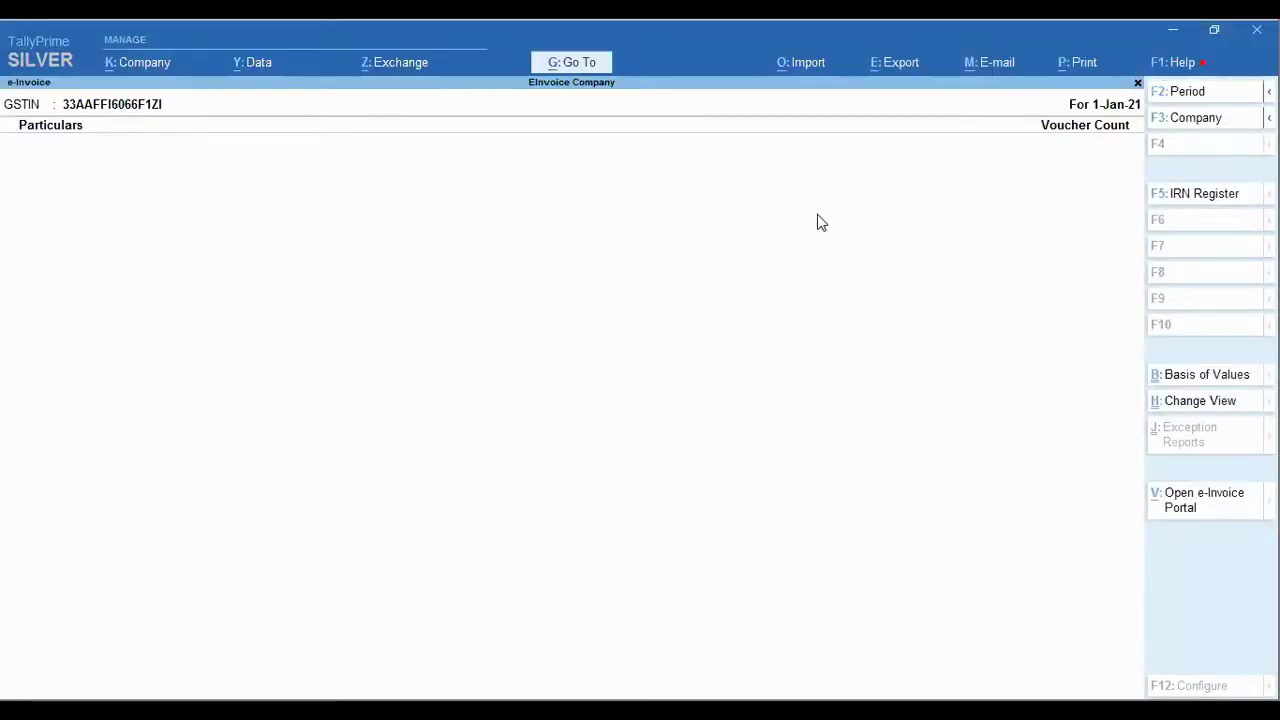
pyautogui.click(1200, 197)
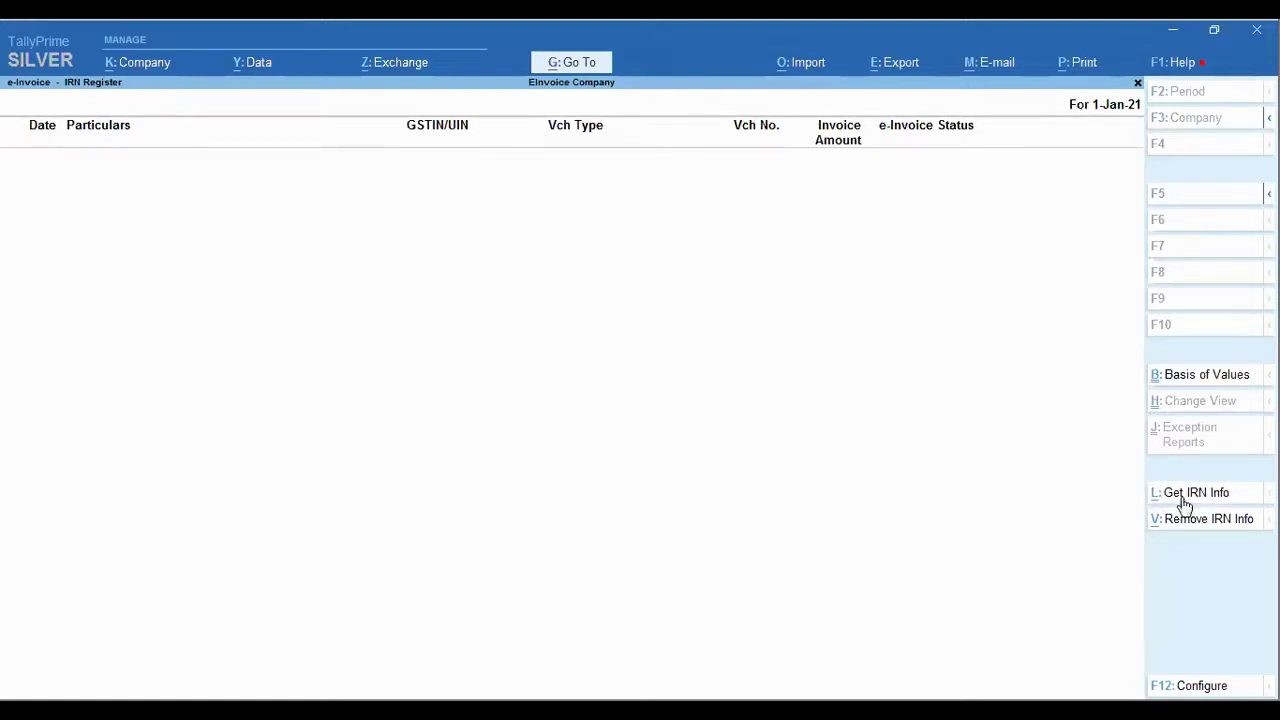
pyautogui.press('Escape')
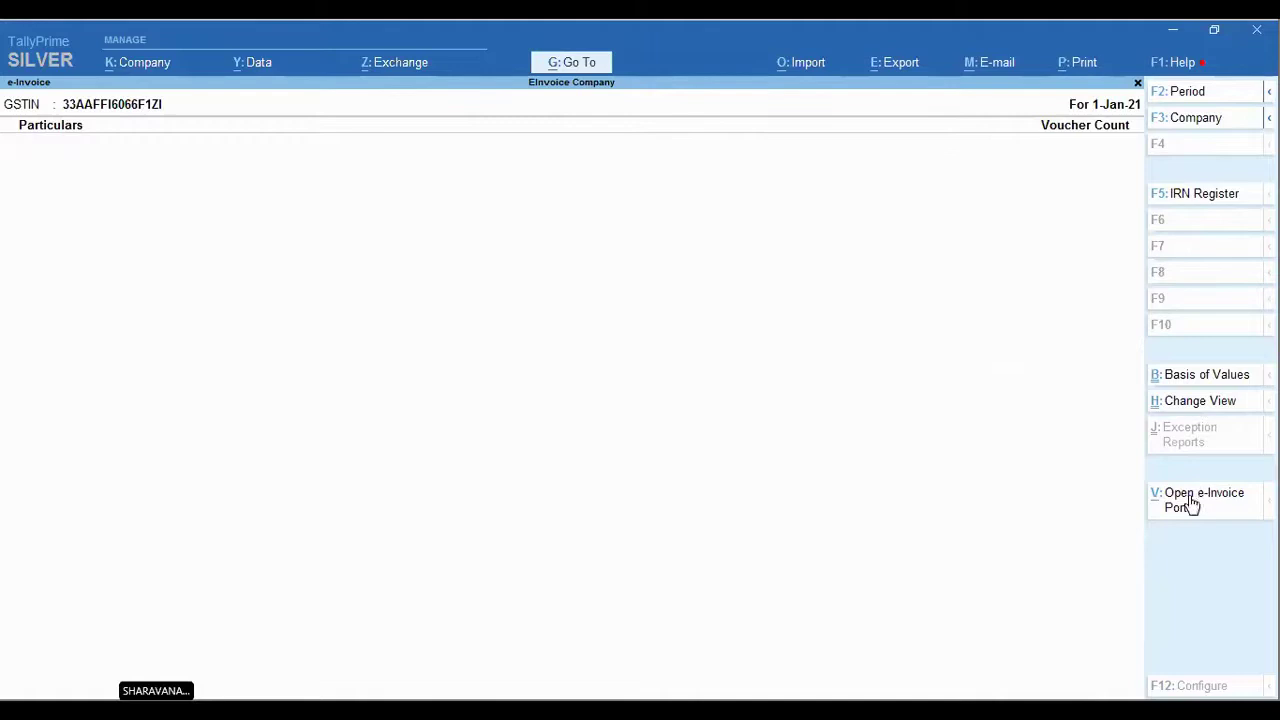
pyautogui.click(1216, 199)
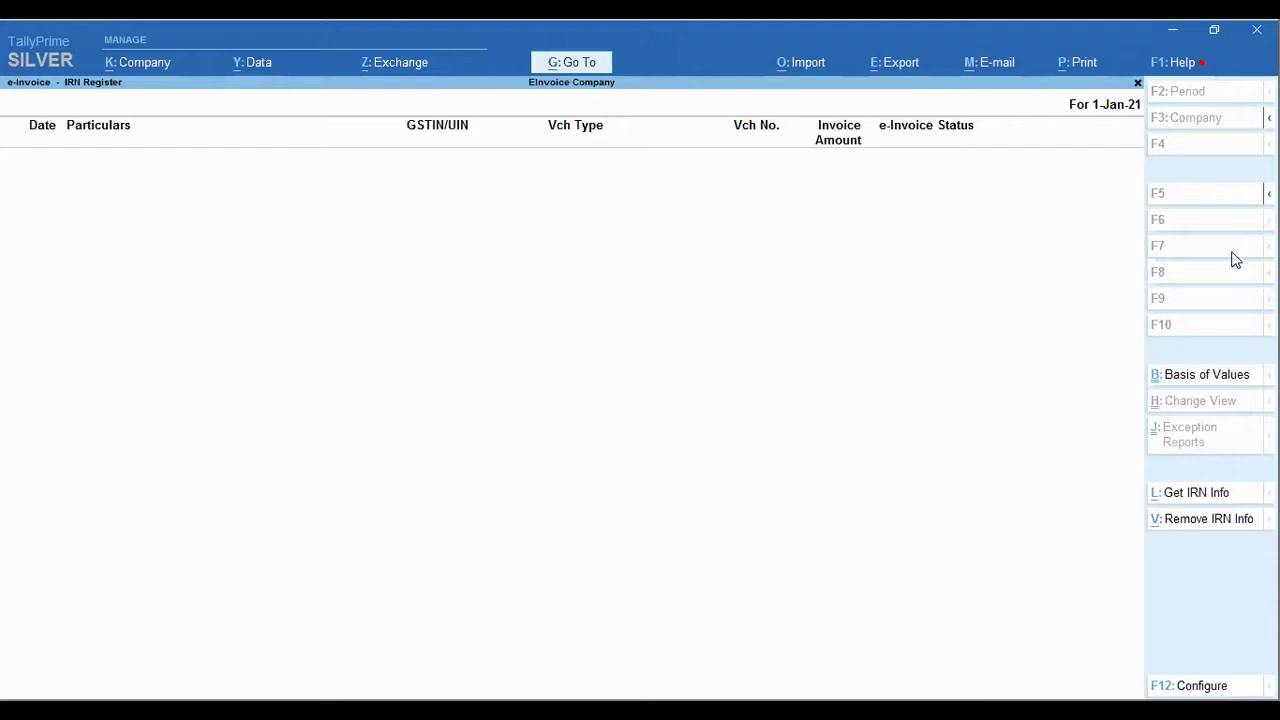
pyautogui.hotkey('alt', 'g')
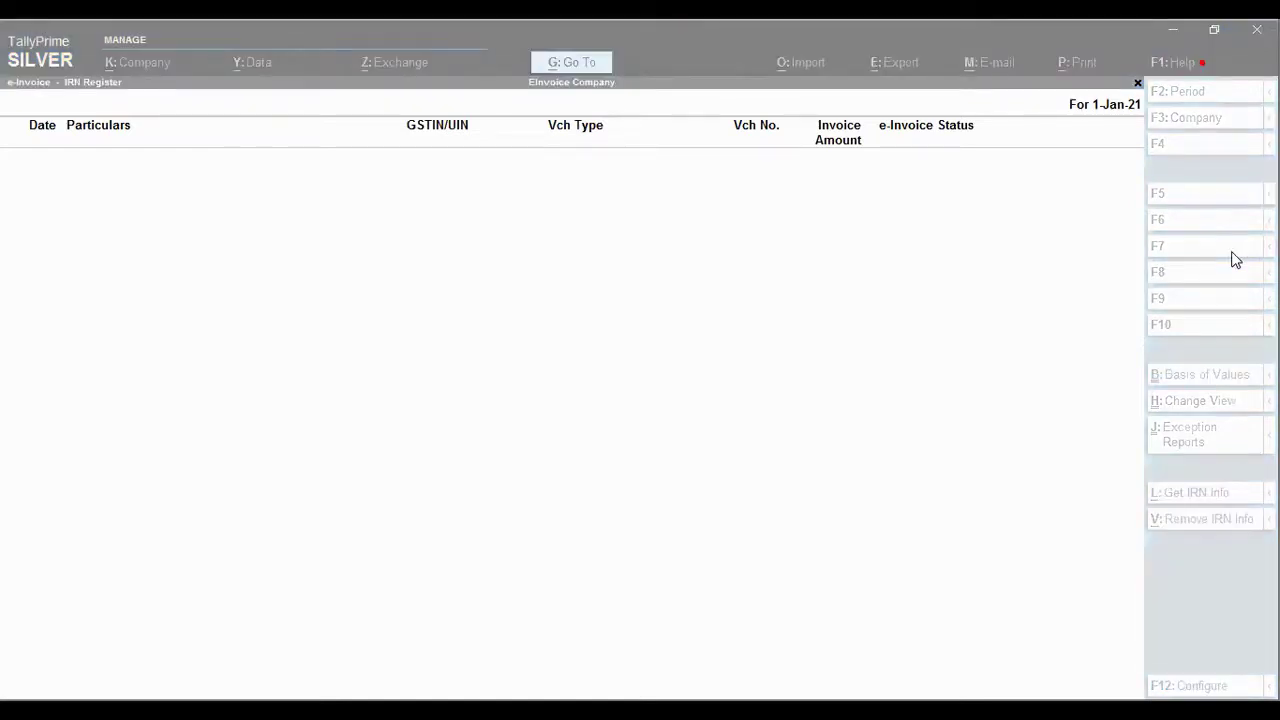
pyautogui.press('Escape')
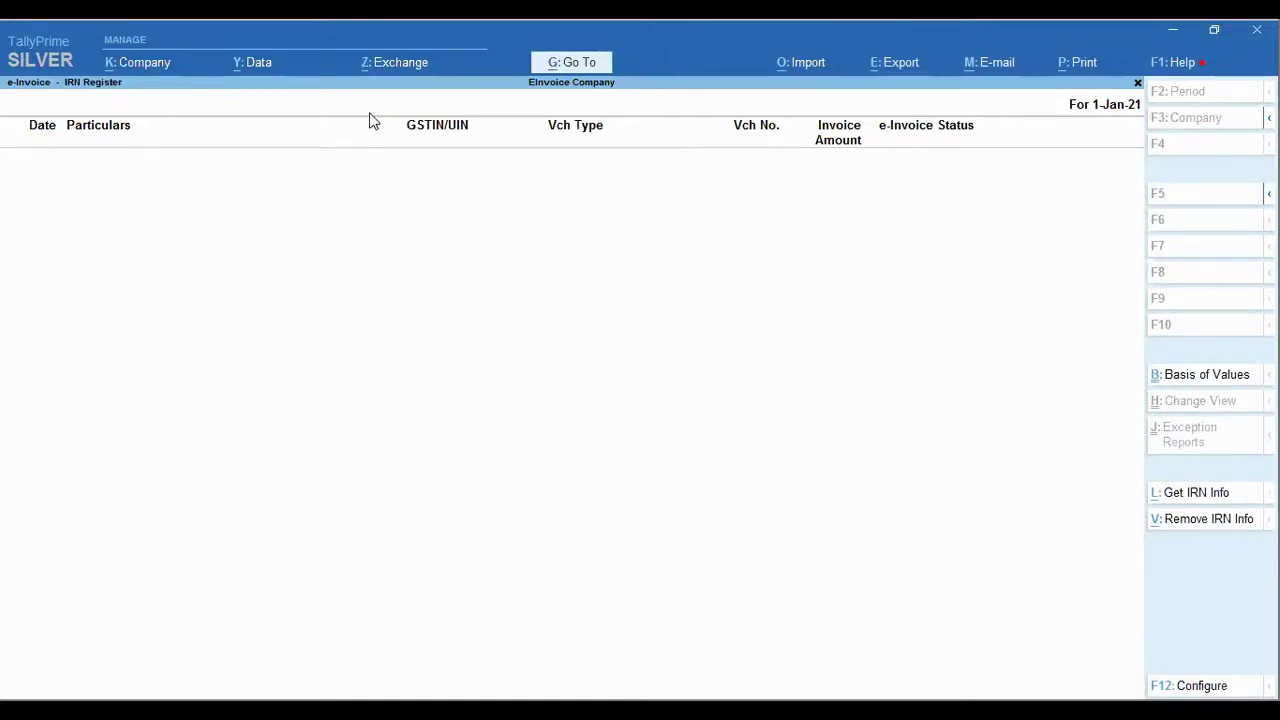
pyautogui.hotkey('alt', 'g')
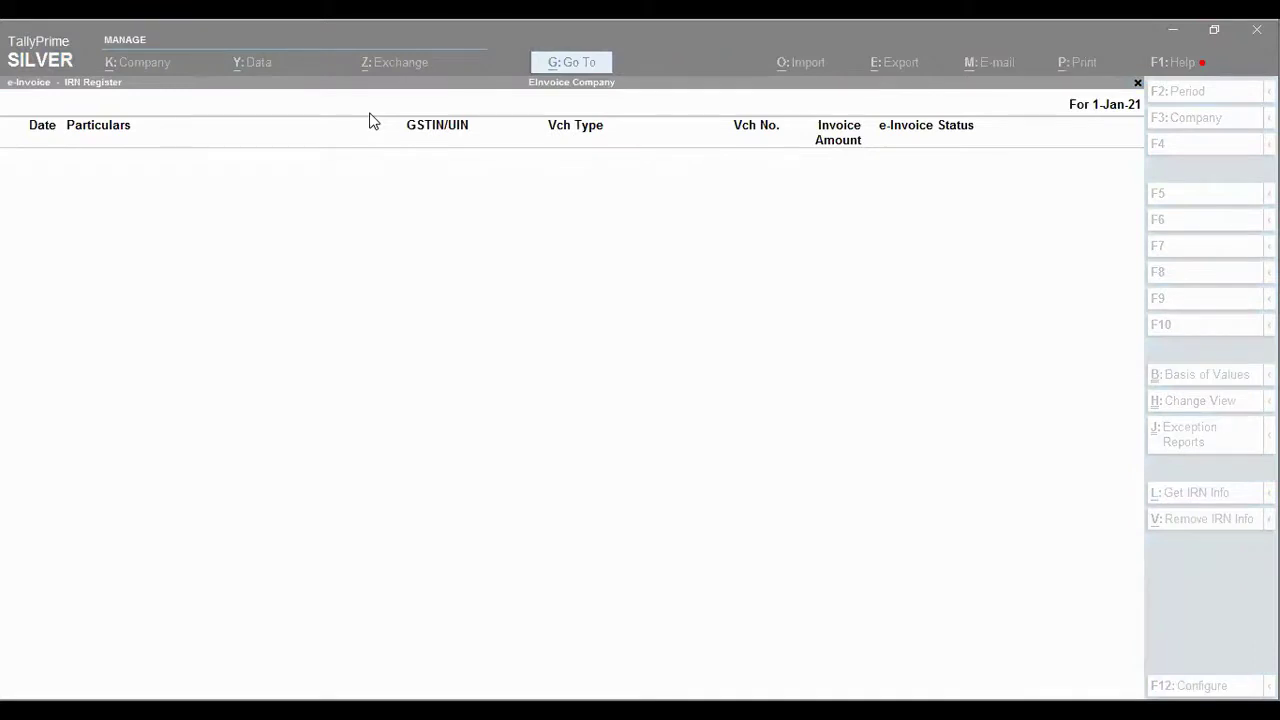